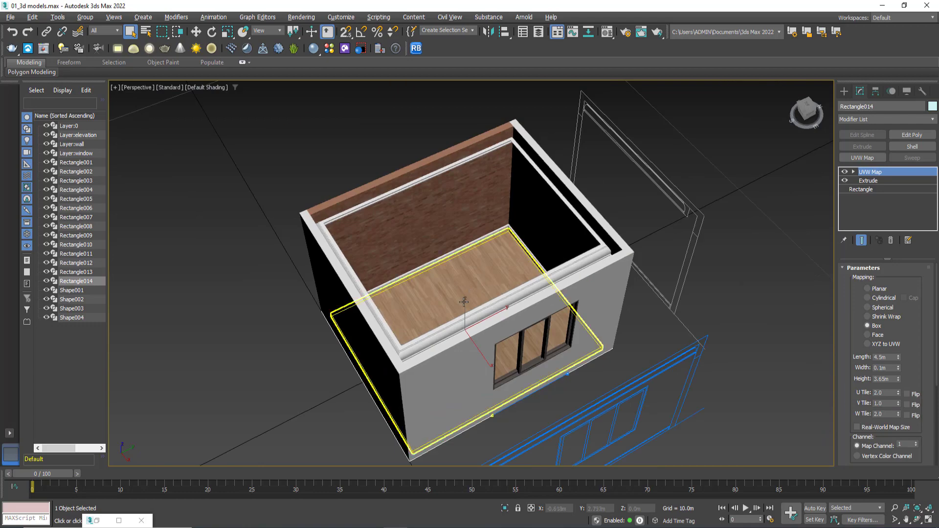
Step: Orbit around the room, selecting wall Rectangle009 and floor Rectangle014 to inspect them
{"action": "middle_click_drag", "start_coordinate": [463, 302], "coordinate": [562, 294], "text": "alt"}
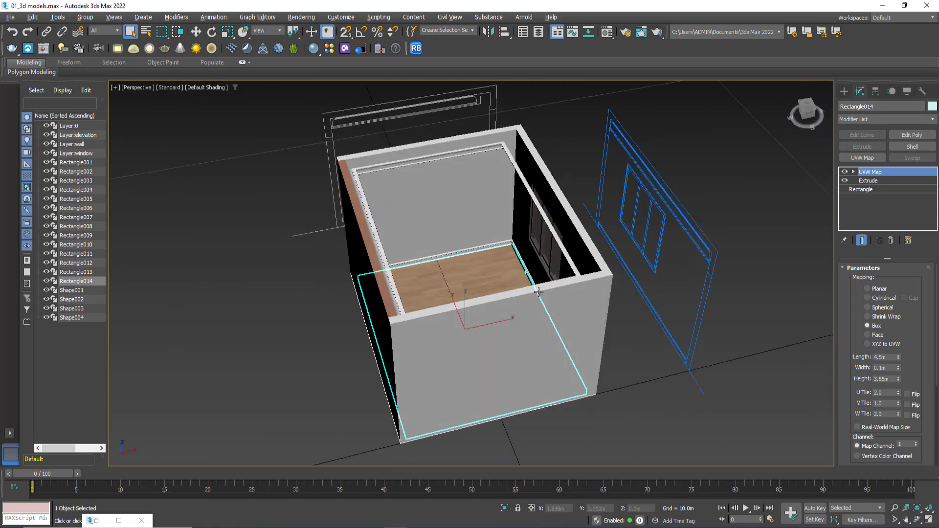
{"action": "scroll", "coordinate": [413, 198], "scroll_direction": "up", "scroll_amount": 3}
{"action": "left_click", "coordinate": [414, 198]}
{"action": "scroll", "coordinate": [416, 206], "scroll_direction": "down", "scroll_amount": 4}
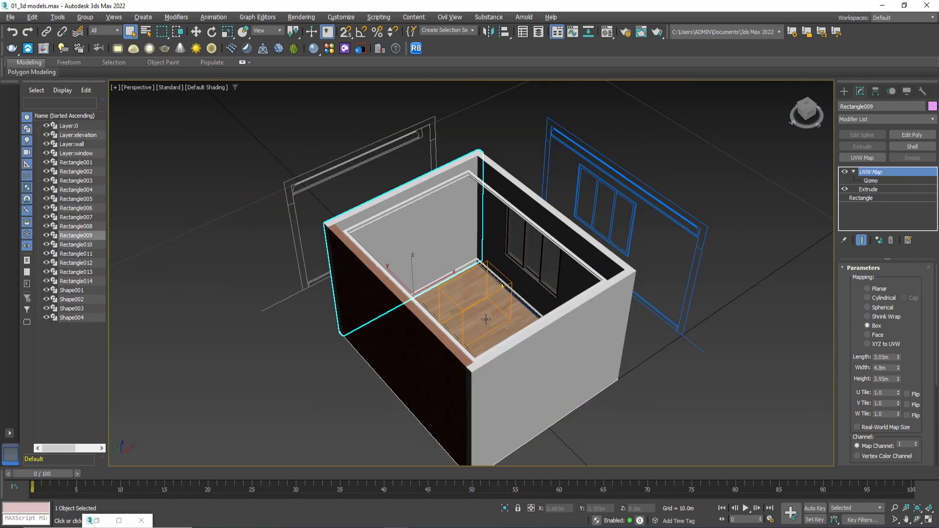
{"action": "middle_click_drag", "start_coordinate": [395, 214], "coordinate": [301, 242], "text": "alt"}
{"action": "scroll", "coordinate": [300, 242], "scroll_direction": "up", "scroll_amount": 3}
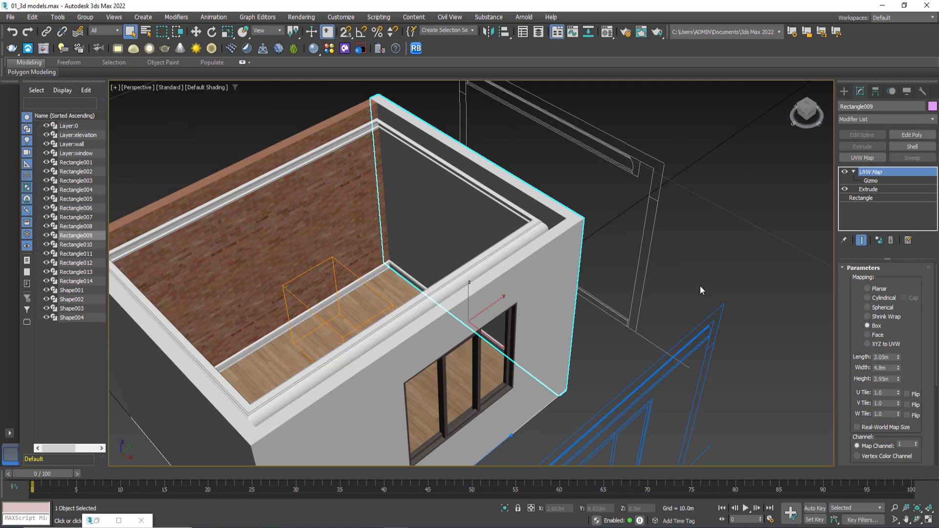
{"action": "scroll", "coordinate": [702, 290], "scroll_direction": "down", "scroll_amount": 3}
{"action": "scroll", "coordinate": [489, 304], "scroll_direction": "down", "scroll_amount": 3}
{"action": "left_click", "coordinate": [371, 352]}
{"action": "scroll", "coordinate": [457, 312], "scroll_direction": "up", "scroll_amount": 2}
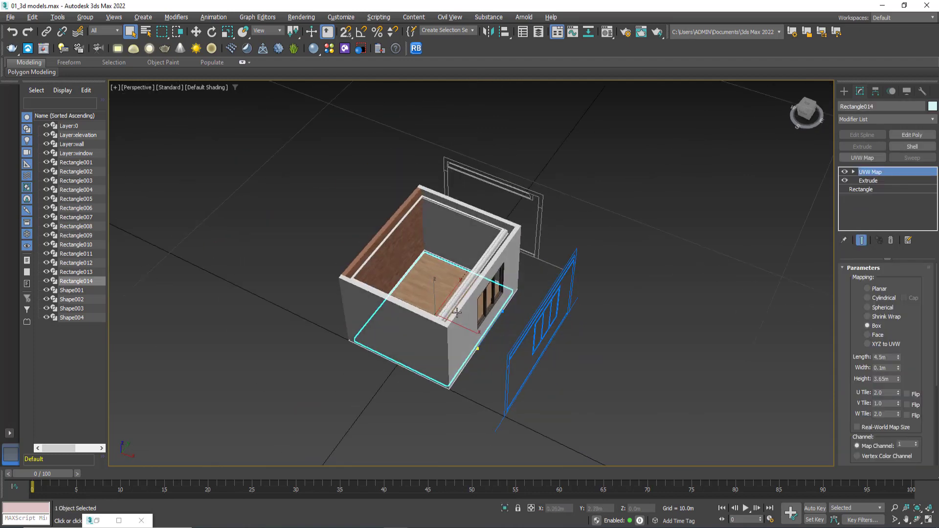
{"action": "middle_click_drag", "start_coordinate": [457, 312], "coordinate": [459, 328], "text": "alt"}
{"action": "scroll", "coordinate": [459, 330], "scroll_direction": "up", "scroll_amount": 4}
{"action": "scroll", "coordinate": [459, 332], "scroll_direction": "down", "scroll_amount": 4}
{"action": "scroll", "coordinate": [460, 336], "scroll_direction": "up", "scroll_amount": 2}
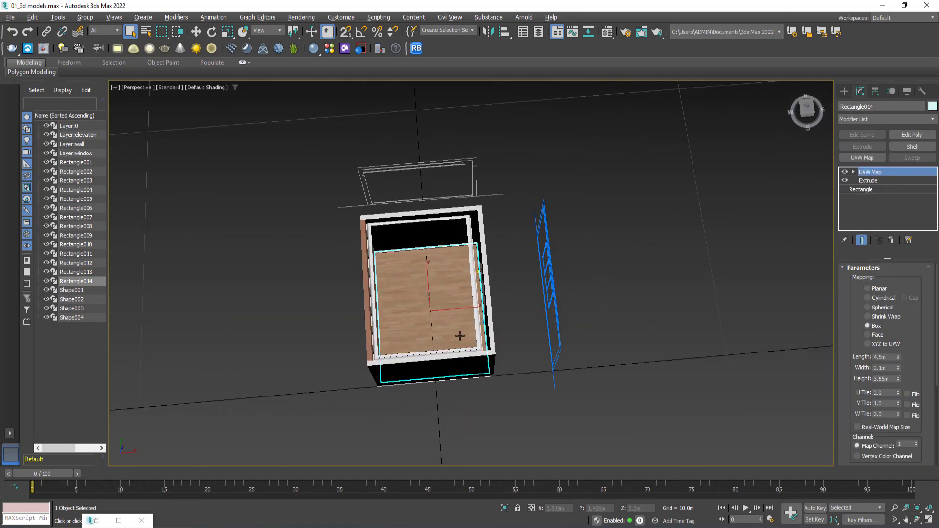
{"action": "scroll", "coordinate": [460, 335], "scroll_direction": "up", "scroll_amount": 2}
{"action": "middle_click_drag", "start_coordinate": [460, 336], "coordinate": [479, 304], "text": "alt"}
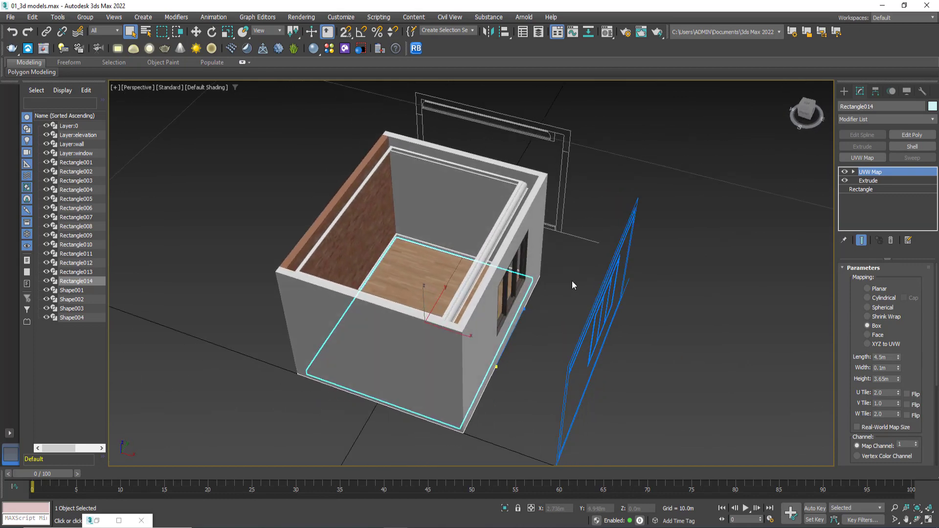
Step: Inspect wall Rectangle009, the top molding and brick wall Rectangle010, orbiting to a near top-down view
{"action": "scroll", "coordinate": [493, 268], "scroll_direction": "up", "scroll_amount": 4}
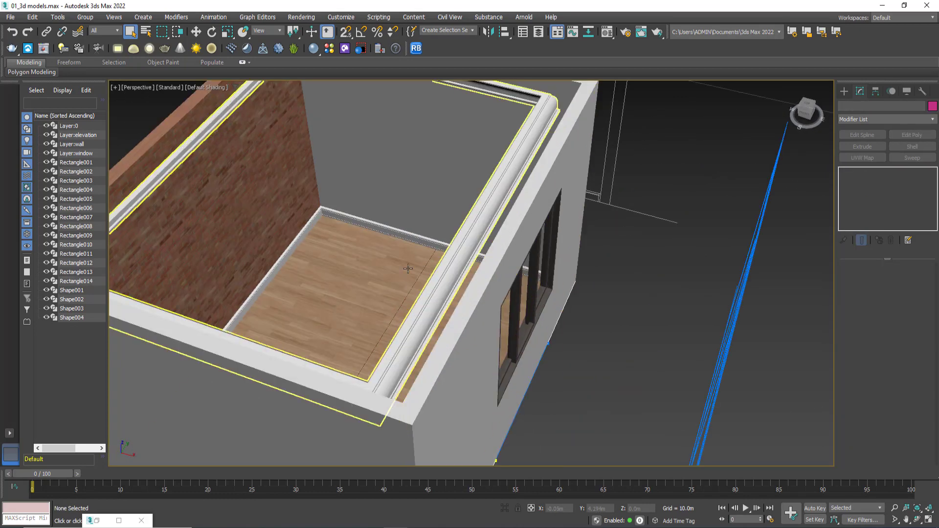
{"action": "scroll", "coordinate": [396, 266], "scroll_direction": "down", "scroll_amount": 5}
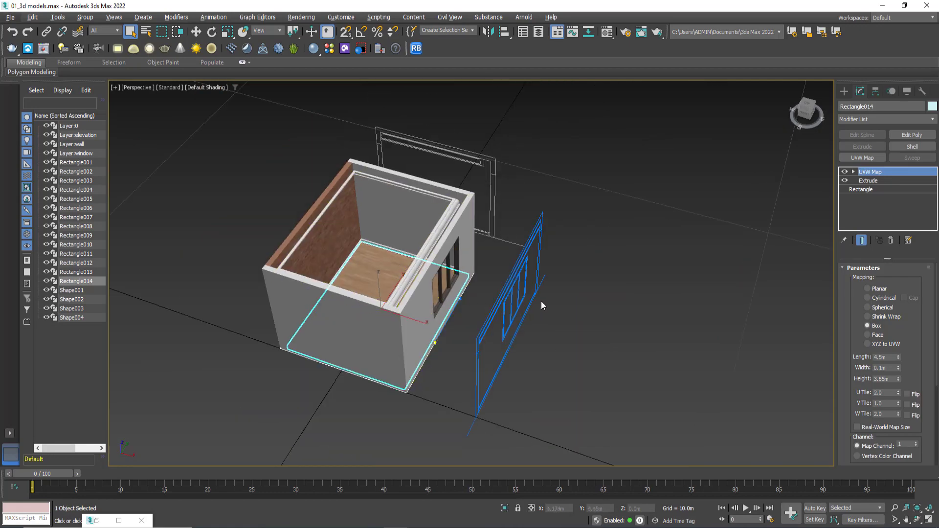
{"action": "scroll", "coordinate": [394, 248], "scroll_direction": "up", "scroll_amount": 5}
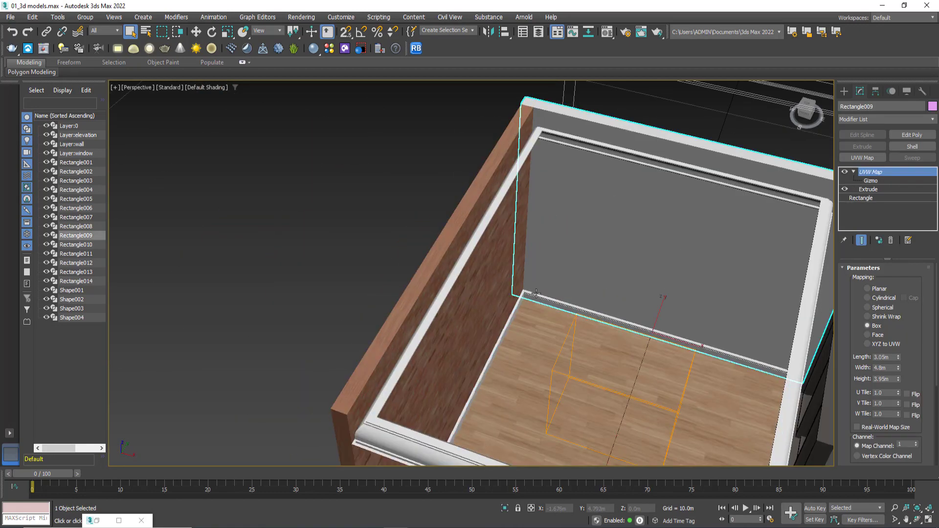
{"action": "left_click", "coordinate": [493, 296]}
{"action": "scroll", "coordinate": [494, 293], "scroll_direction": "down", "scroll_amount": 2}
{"action": "scroll", "coordinate": [496, 289], "scroll_direction": "down", "scroll_amount": 2}
{"action": "scroll", "coordinate": [497, 285], "scroll_direction": "down", "scroll_amount": 1}
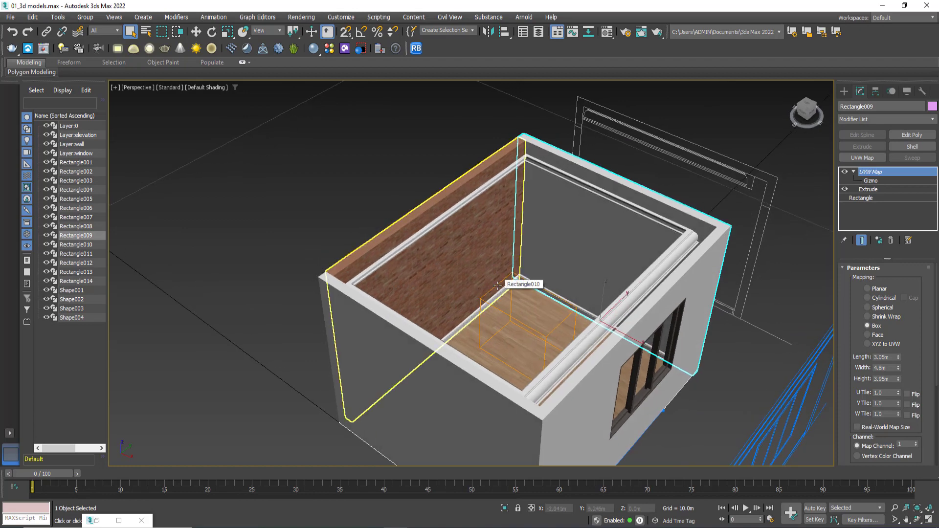
{"action": "left_click", "coordinate": [429, 229]}
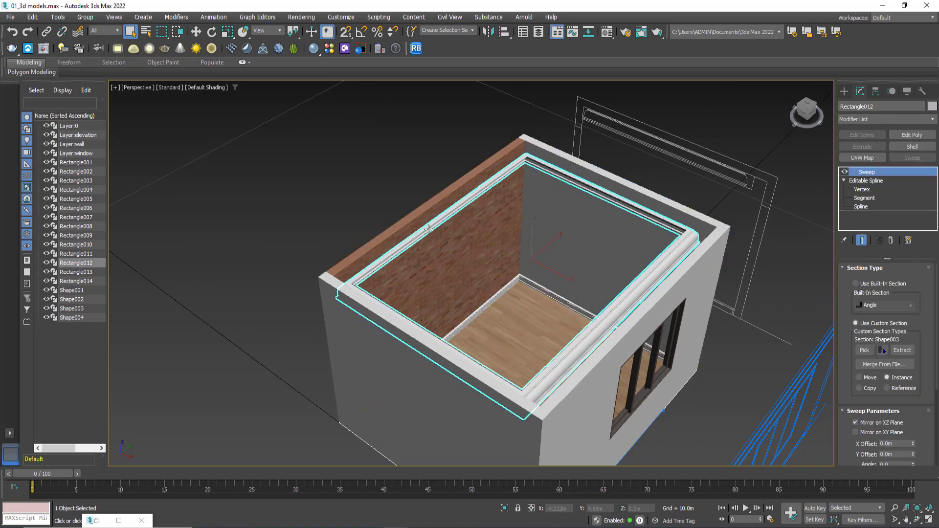
{"action": "scroll", "coordinate": [409, 205], "scroll_direction": "up", "scroll_amount": 4}
{"action": "scroll", "coordinate": [405, 205], "scroll_direction": "down", "scroll_amount": 4}
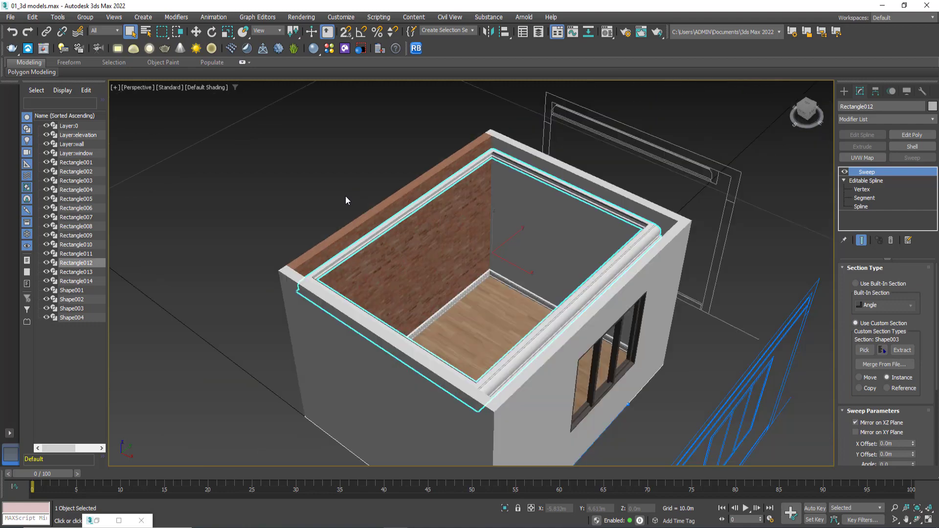
{"action": "left_click", "coordinate": [428, 233]}
{"action": "scroll", "coordinate": [419, 237], "scroll_direction": "up", "scroll_amount": 4}
{"action": "scroll", "coordinate": [420, 238], "scroll_direction": "down", "scroll_amount": 3}
{"action": "middle_click_drag", "start_coordinate": [420, 238], "coordinate": [500, 309], "text": "alt"}
{"action": "scroll", "coordinate": [500, 309], "scroll_direction": "up", "scroll_amount": 5}
{"action": "scroll", "coordinate": [500, 309], "scroll_direction": "down", "scroll_amount": 4}
{"action": "scroll", "coordinate": [500, 309], "scroll_direction": "down", "scroll_amount": 3}
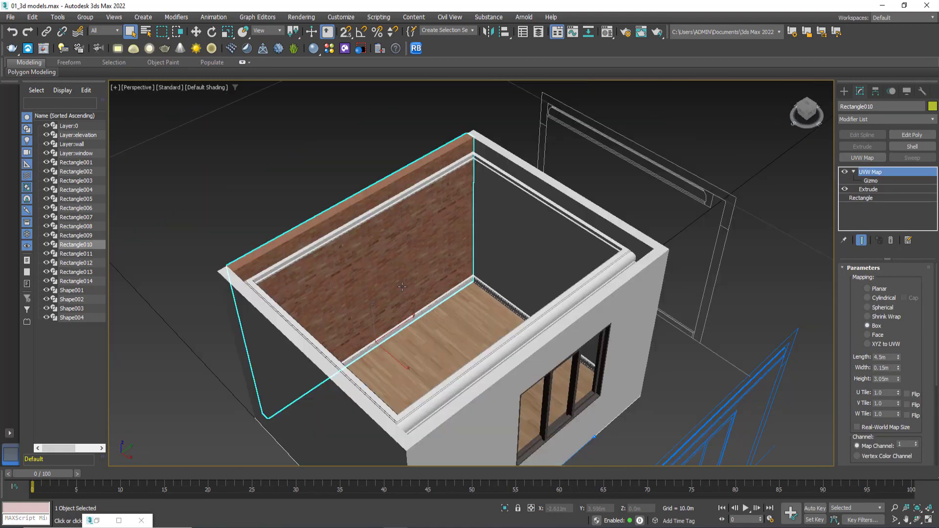
{"action": "mouse_move", "coordinate": [342, 274]}
{"action": "middle_mouse_down", "text": "alt"}
{"action": "mouse_move", "coordinate": [439, 320]}
{"action": "mouse_move", "coordinate": [486, 292]}
{"action": "mouse_move", "coordinate": [457, 269]}
{"action": "middle_mouse_up", "text": "alt"}
{"action": "scroll", "coordinate": [505, 251], "scroll_direction": "up", "scroll_amount": 3}
{"action": "scroll", "coordinate": [463, 255], "scroll_direction": "down", "scroll_amount": 3}
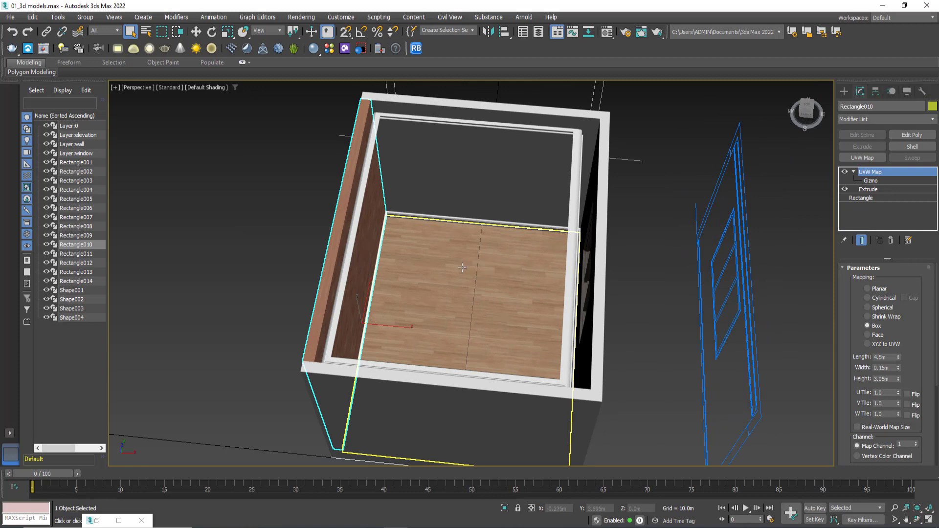
Step: Clear the selection, start a File Merge, then cancel it and re-angle the view from the front
{"action": "left_click", "coordinate": [195, 151]}
{"action": "left_click", "coordinate": [10, 17]}
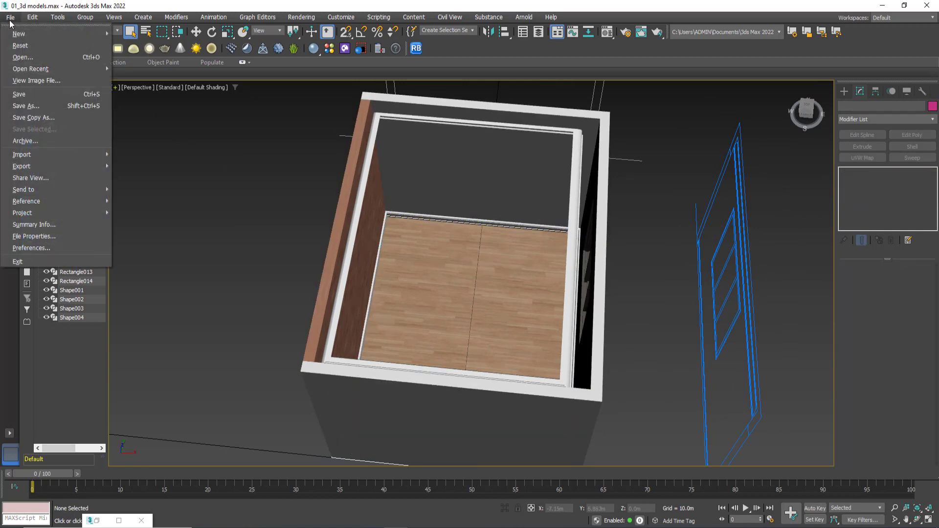
{"action": "mouse_move", "coordinate": [22, 154]}
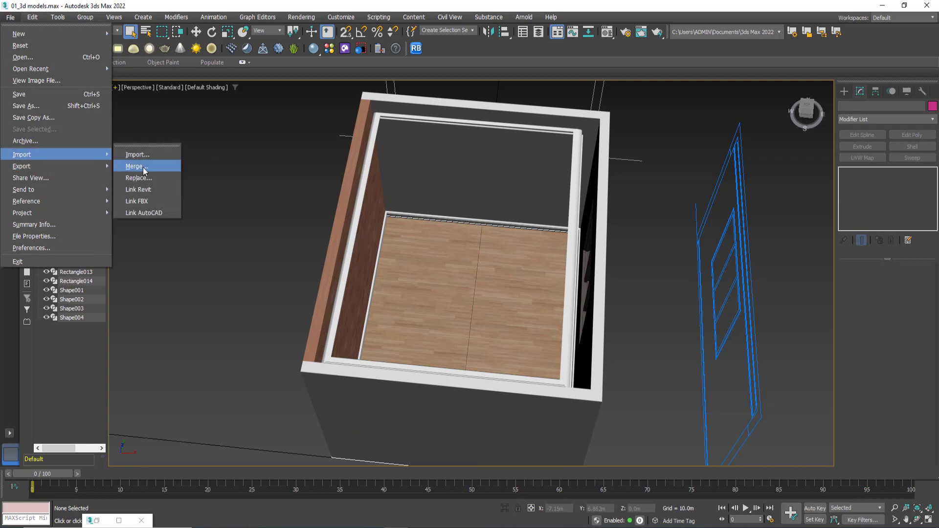
{"action": "left_click", "coordinate": [134, 166]}
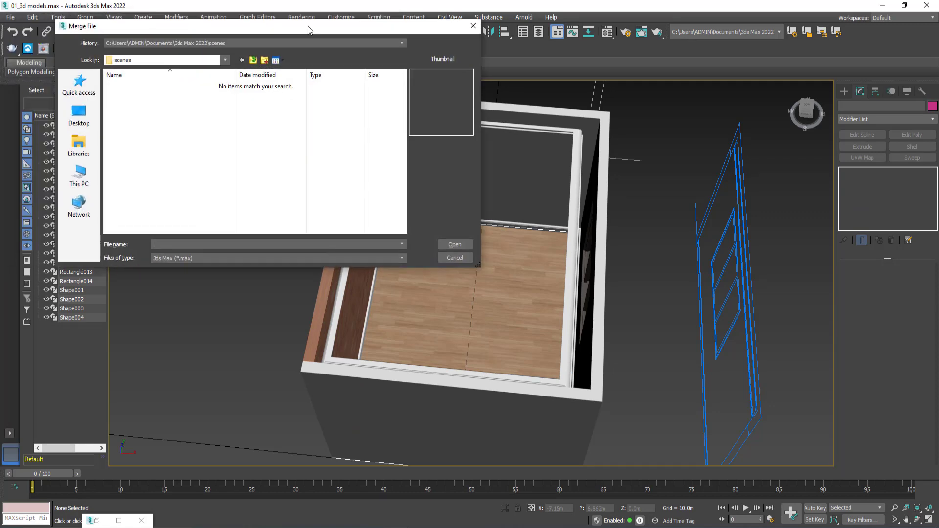
{"action": "left_click", "coordinate": [384, 66]}
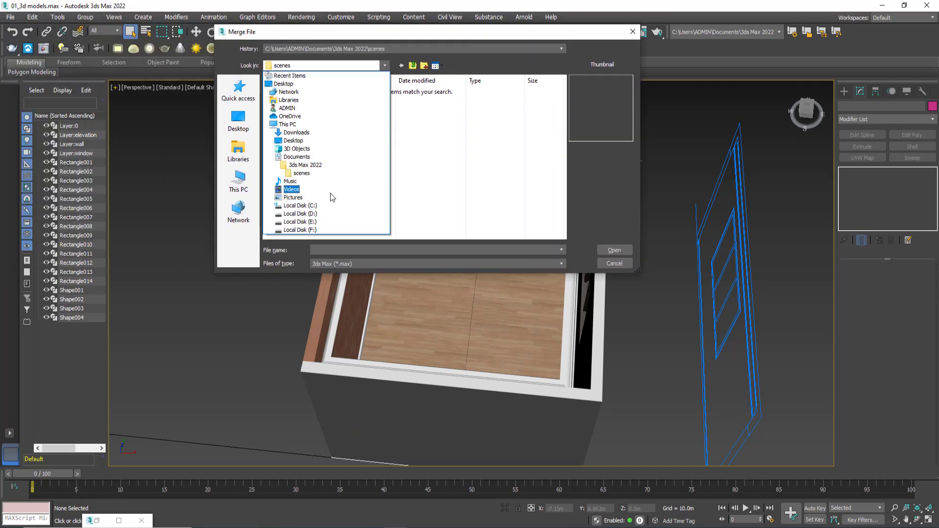
{"action": "left_click", "coordinate": [628, 262]}
{"action": "left_click", "coordinate": [633, 31]}
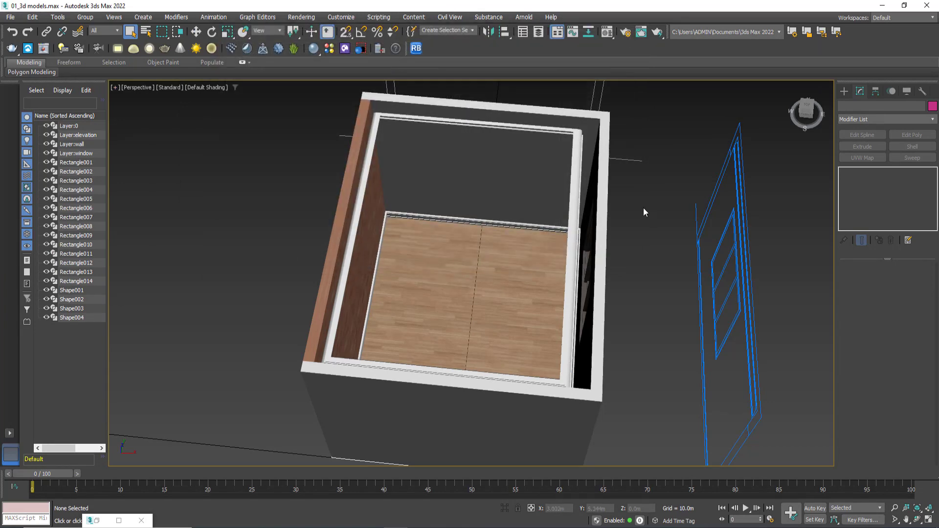
{"action": "scroll", "coordinate": [644, 207], "scroll_direction": "down", "scroll_amount": 5}
{"action": "middle_click_drag", "start_coordinate": [465, 266], "coordinate": [500, 312], "text": "alt"}
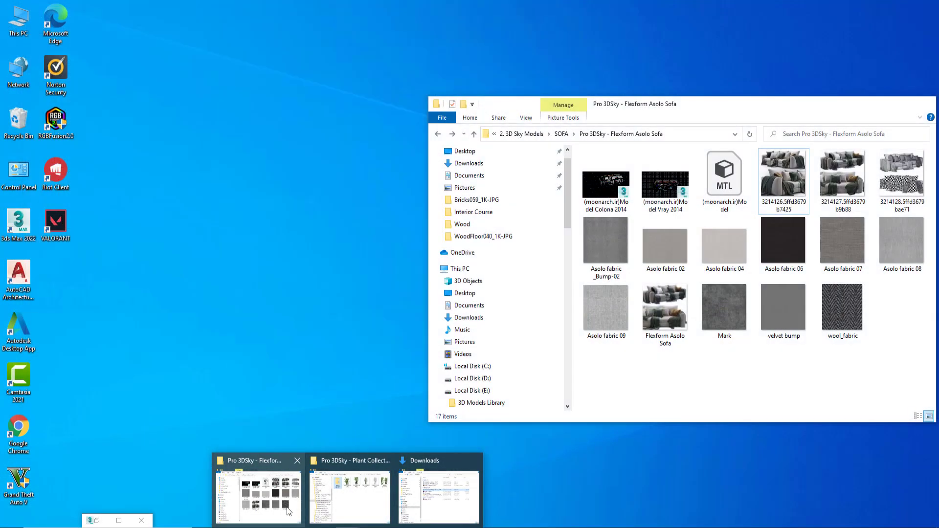
Step: Bring the Flexform Asolo Sofa folder window forward, maximize and restore it, and move it right
{"action": "left_click", "coordinate": [287, 511]}
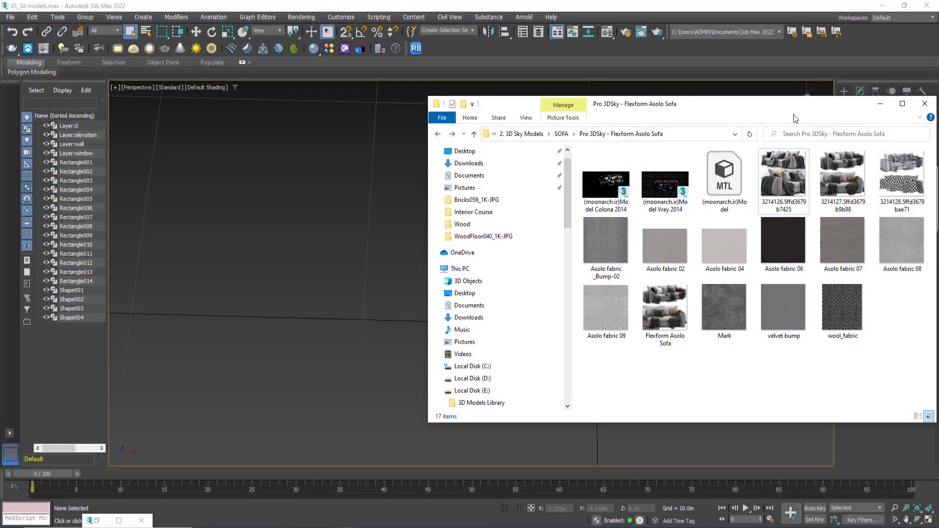
{"action": "left_click_drag", "start_coordinate": [806, 109], "coordinate": [772, 86]}
{"action": "left_click", "coordinate": [867, 84]}
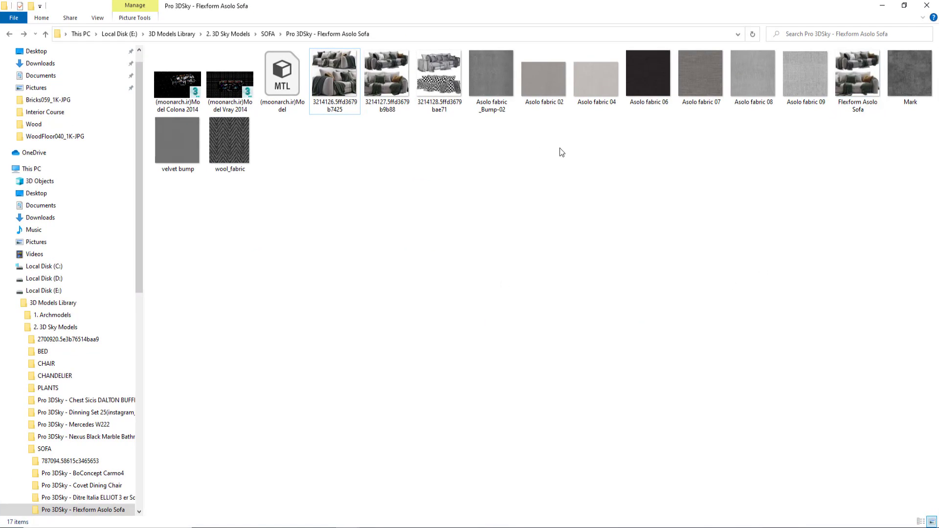
{"action": "left_click", "coordinate": [904, 6]}
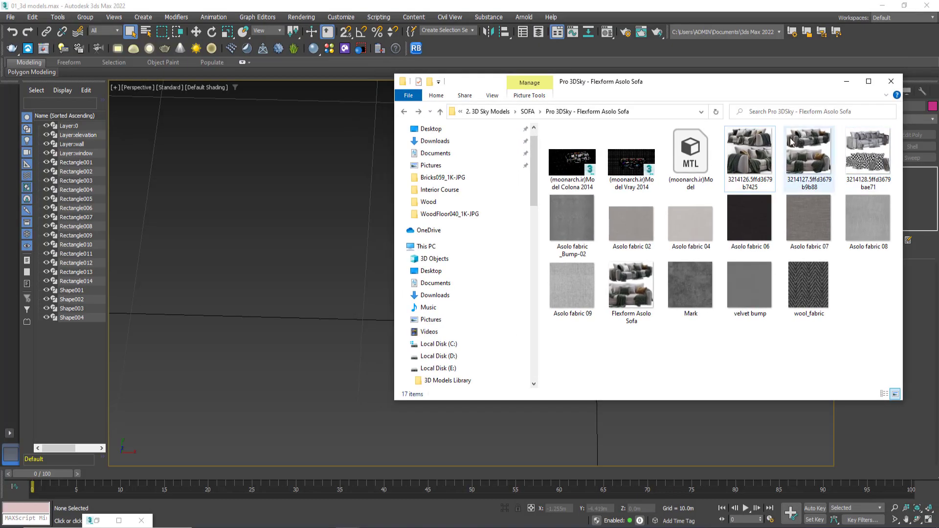
{"action": "left_click_drag", "start_coordinate": [685, 86], "coordinate": [849, 102]}
Step: Pan the scene, switch to Top view and frame the room
{"action": "middle_click_drag", "start_coordinate": [335, 217], "coordinate": [290, 236]}
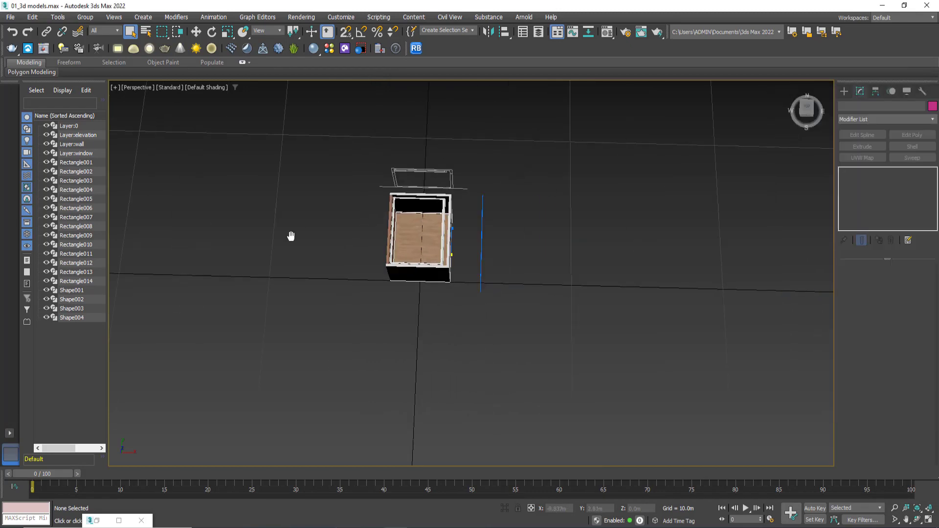
{"action": "key", "text": "t"}
{"action": "key", "text": "z"}
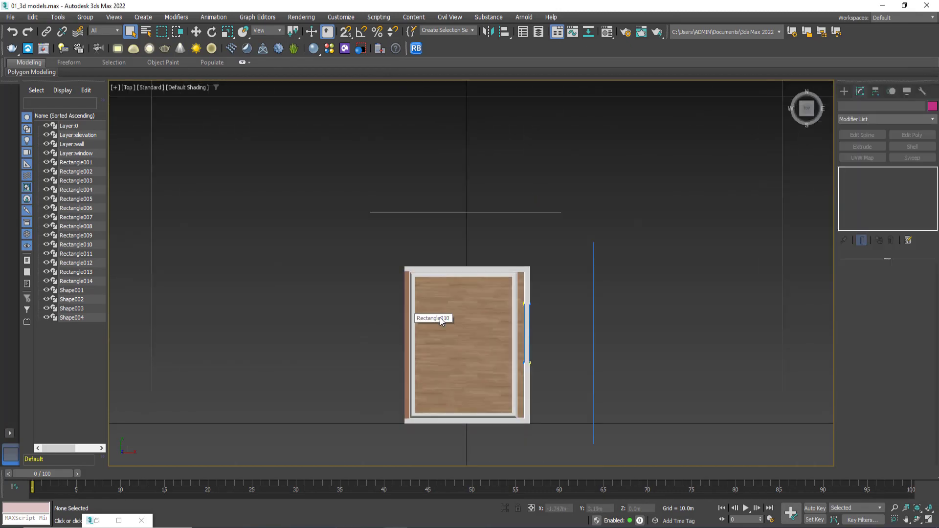
{"action": "scroll", "coordinate": [406, 202], "scroll_direction": "down", "scroll_amount": 4}
{"action": "scroll", "coordinate": [416, 215], "scroll_direction": "down", "scroll_amount": 2}
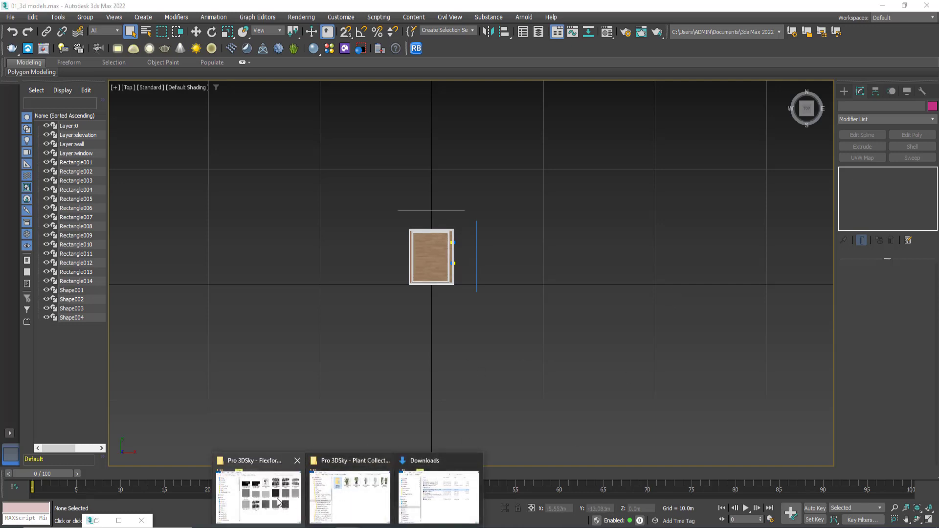
Step: Drag the sofa's Vray 2014 .max file from the folder window into the viewport and choose Merge File
{"action": "left_click", "coordinate": [279, 501]}
{"action": "left_click_drag", "start_coordinate": [827, 103], "coordinate": [681, 100]}
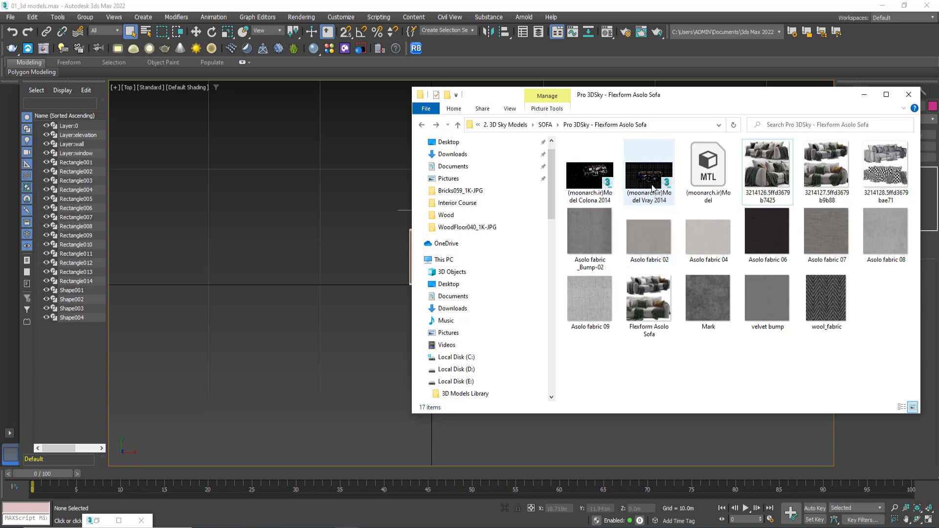
{"action": "left_click_drag", "start_coordinate": [652, 185], "coordinate": [286, 243]}
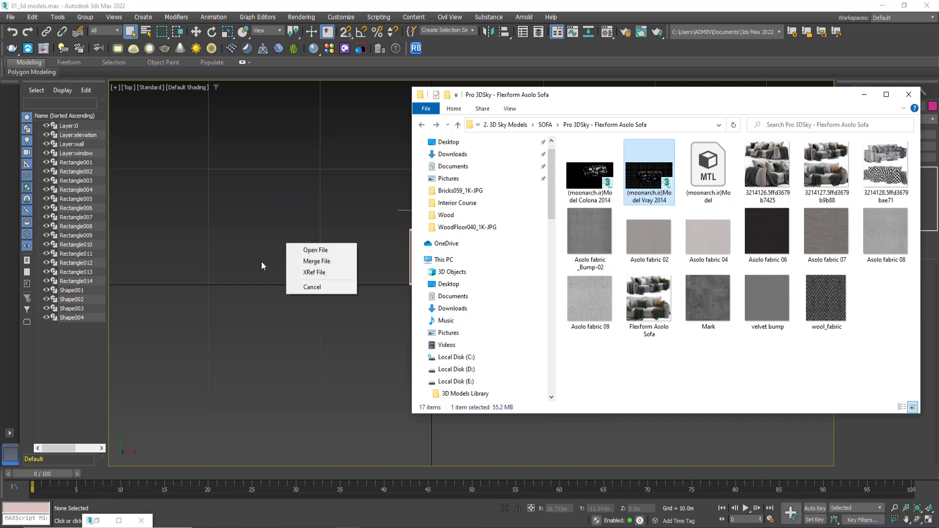
{"action": "left_click", "coordinate": [313, 262]}
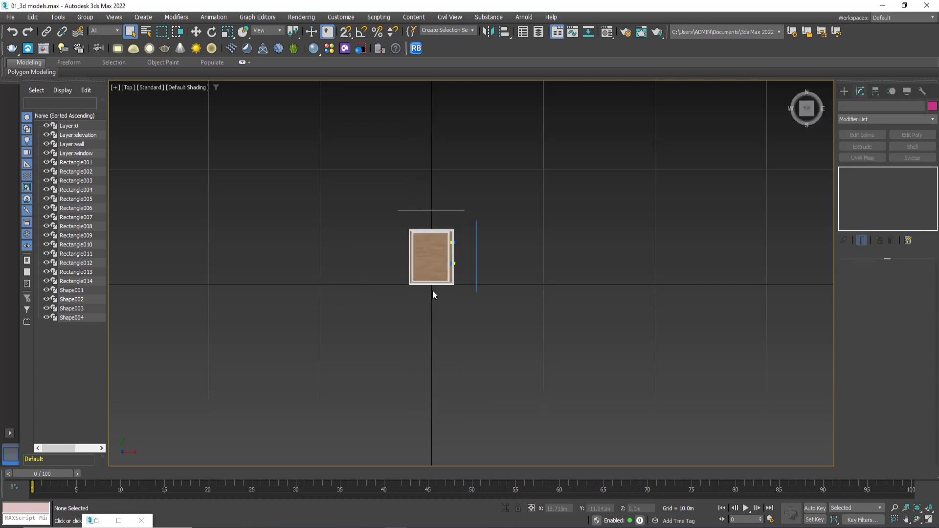
{"action": "scroll", "coordinate": [432, 294], "scroll_direction": "up", "scroll_amount": 5}
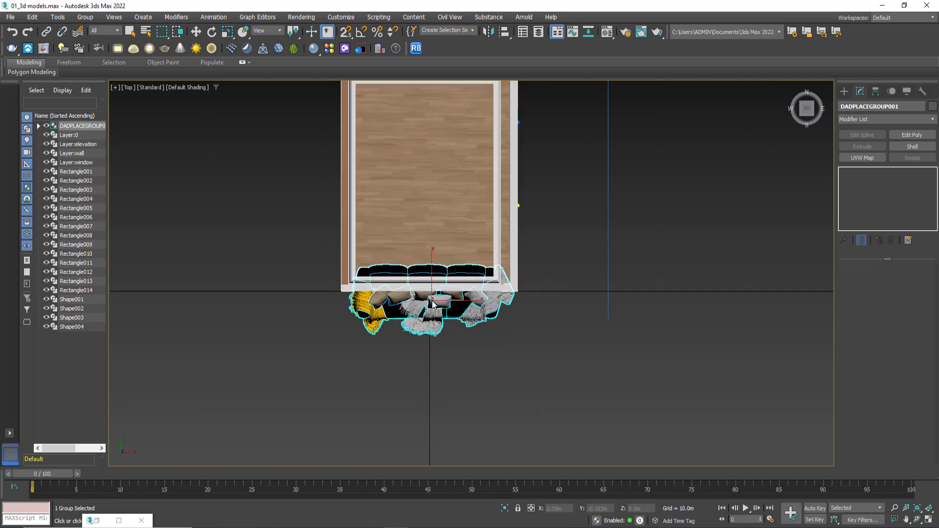
{"action": "scroll", "coordinate": [432, 303], "scroll_direction": "up", "scroll_amount": 4}
{"action": "scroll", "coordinate": [433, 303], "scroll_direction": "down", "scroll_amount": 2}
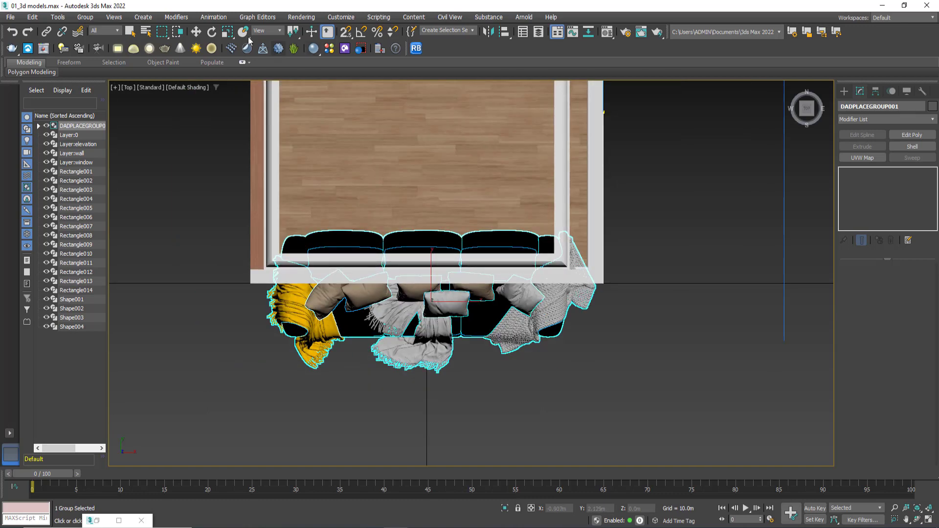
{"action": "left_click", "coordinate": [195, 32]}
{"action": "scroll", "coordinate": [414, 241], "scroll_direction": "down", "scroll_amount": 3}
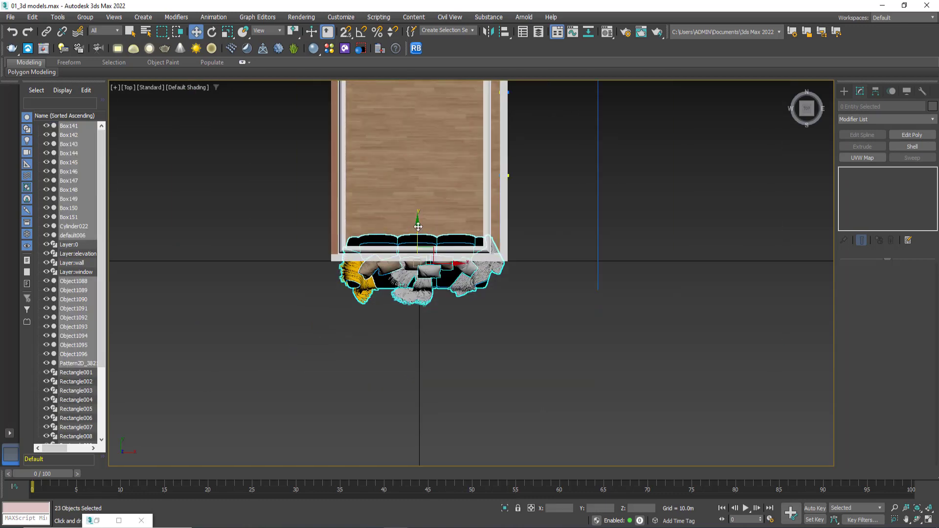
{"action": "left_click_drag", "start_coordinate": [418, 227], "coordinate": [513, 303]}
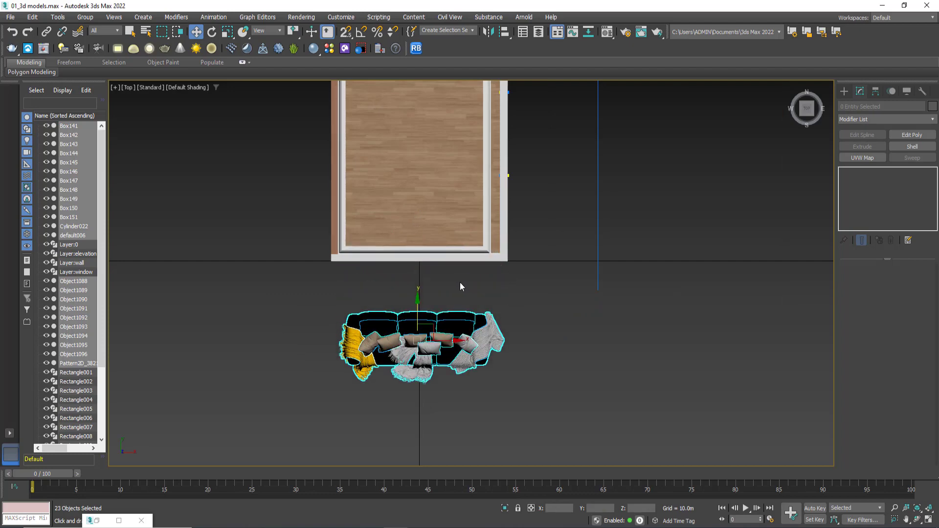
{"action": "scroll", "coordinate": [457, 276], "scroll_direction": "up", "scroll_amount": 3}
{"action": "scroll", "coordinate": [456, 272], "scroll_direction": "down", "scroll_amount": 4}
{"action": "mouse_move", "coordinate": [457, 272]}
{"action": "middle_mouse_down", "text": "alt"}
{"action": "mouse_move", "coordinate": [471, 240]}
{"action": "mouse_move", "coordinate": [461, 241]}
{"action": "middle_mouse_up", "text": "alt"}
{"action": "left_click", "coordinate": [444, 186]}
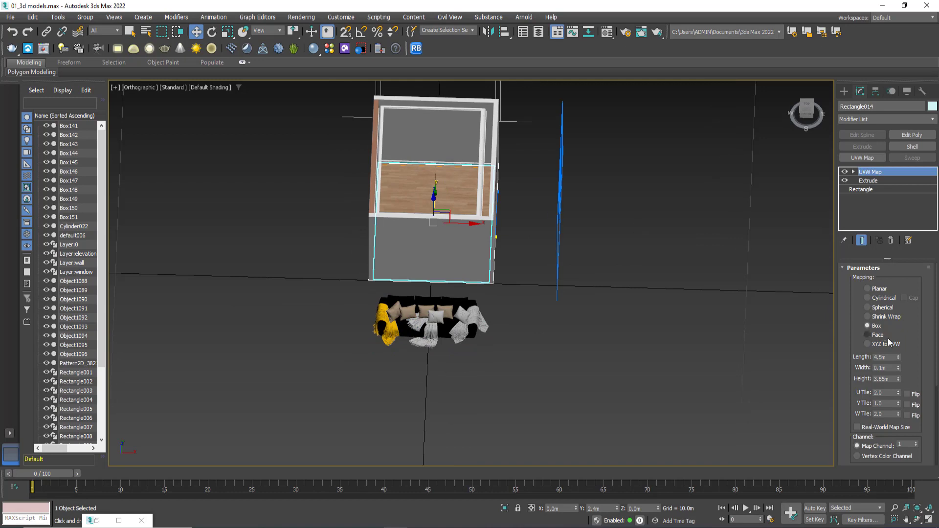
{"action": "left_click", "coordinate": [865, 181]}
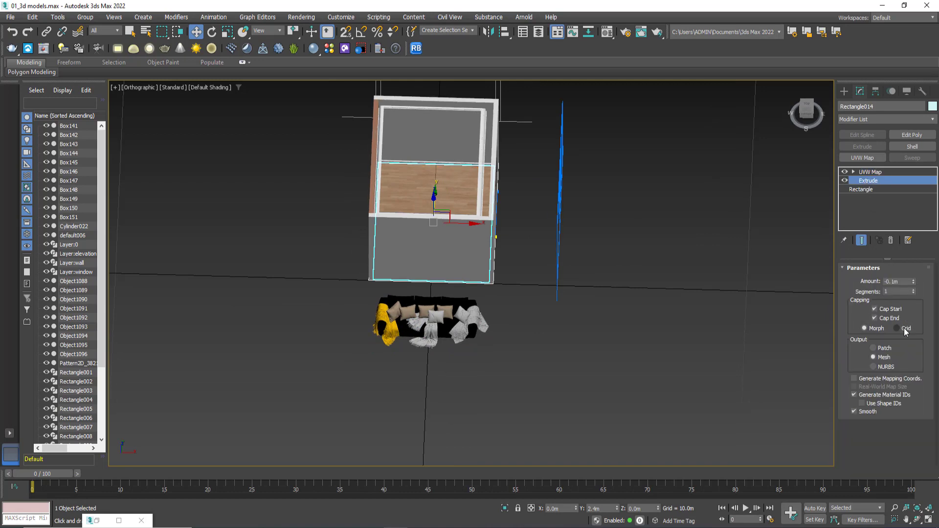
{"action": "left_click", "coordinate": [867, 191]}
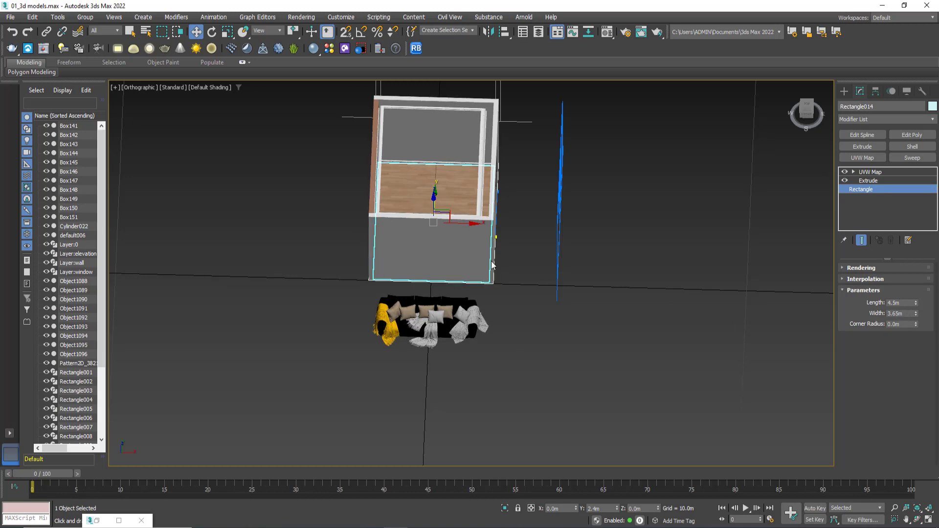
{"action": "left_click", "coordinate": [421, 316]}
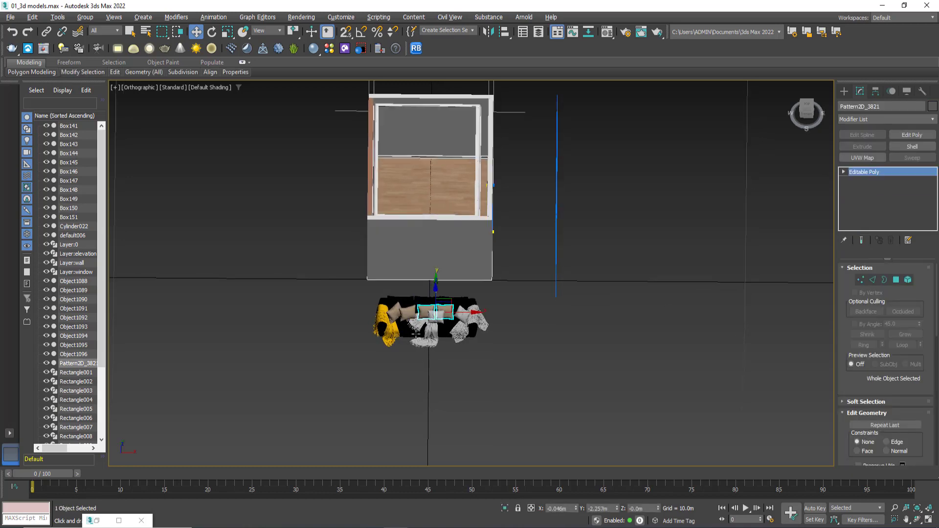
{"action": "middle_click_drag", "start_coordinate": [416, 334], "coordinate": [460, 279], "text": "alt"}
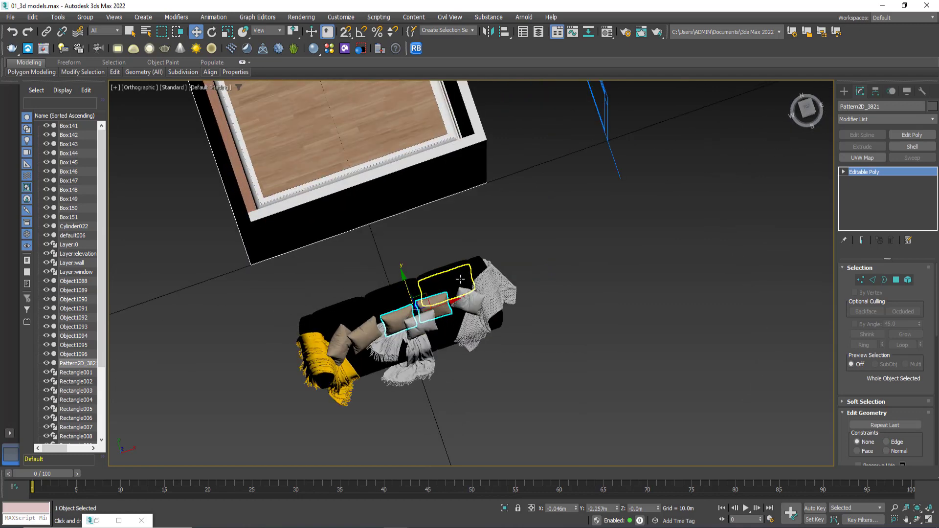
{"action": "key", "text": "t"}
{"action": "key", "text": "z"}
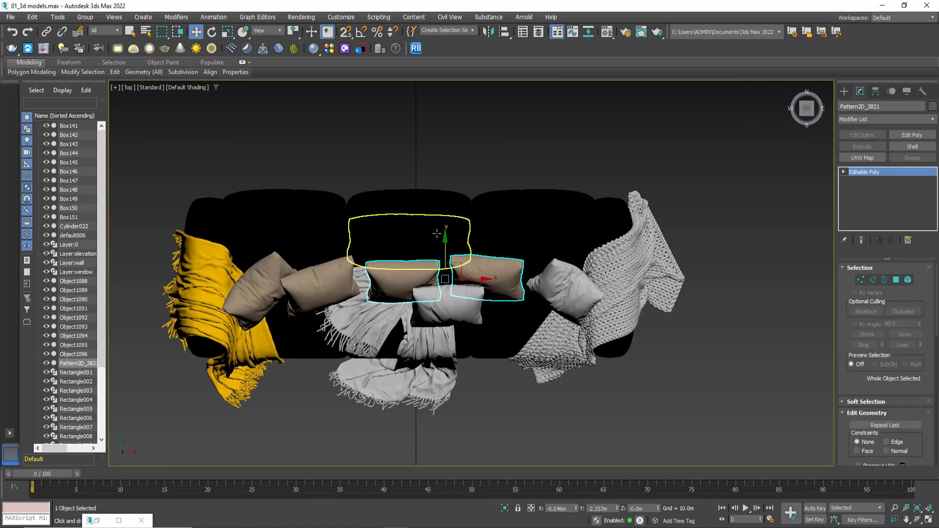
{"action": "scroll", "coordinate": [436, 233], "scroll_direction": "down", "scroll_amount": 4}
{"action": "left_click_drag", "start_coordinate": [589, 183], "coordinate": [254, 336]}
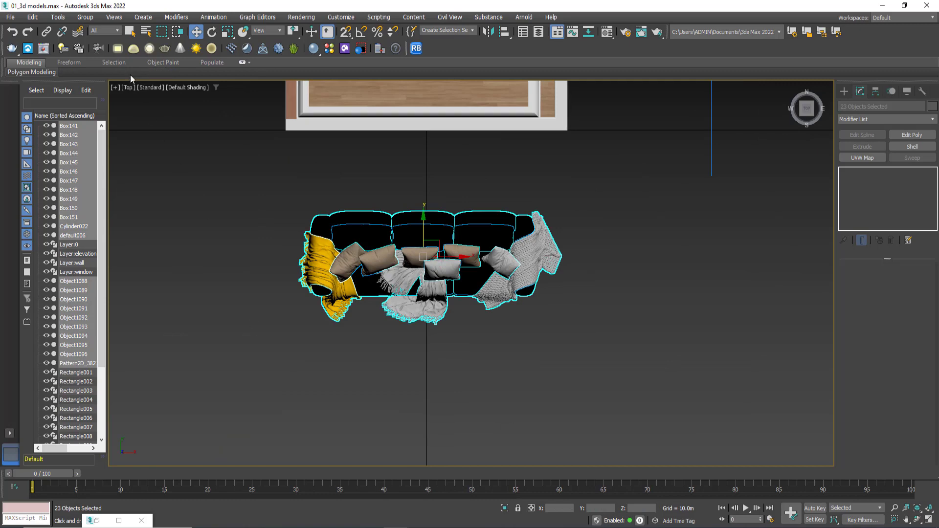
Step: Group the selected sofa pieces as Group001
{"action": "left_click", "coordinate": [89, 22]}
{"action": "left_click", "coordinate": [90, 38]}
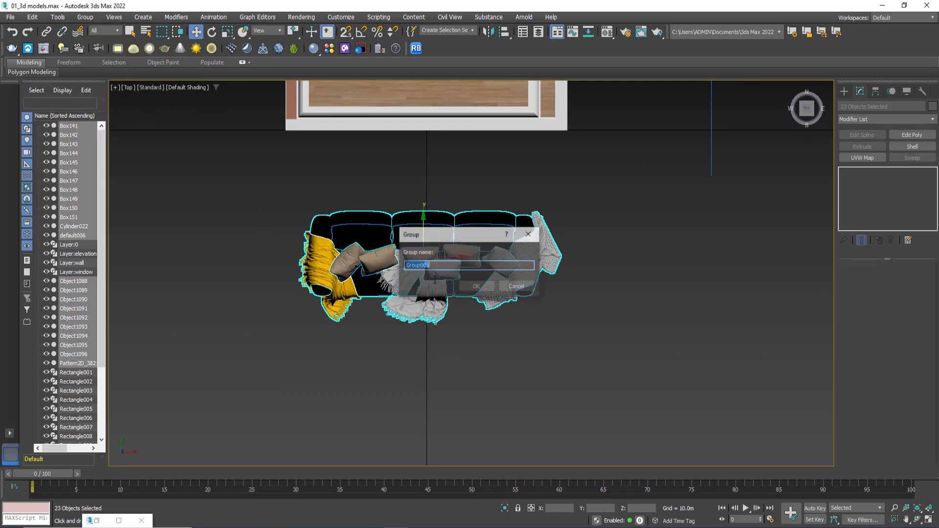
{"action": "left_click", "coordinate": [461, 287]}
{"action": "scroll", "coordinate": [437, 255], "scroll_direction": "down", "scroll_amount": 3}
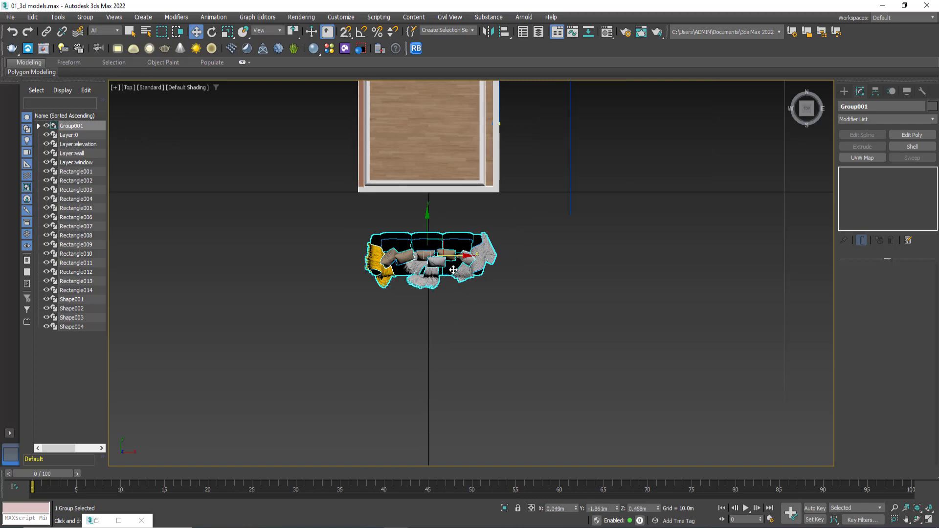
Step: Move Group001 up into the room against the back wall, then try scaling it down
{"action": "key", "text": "r"}
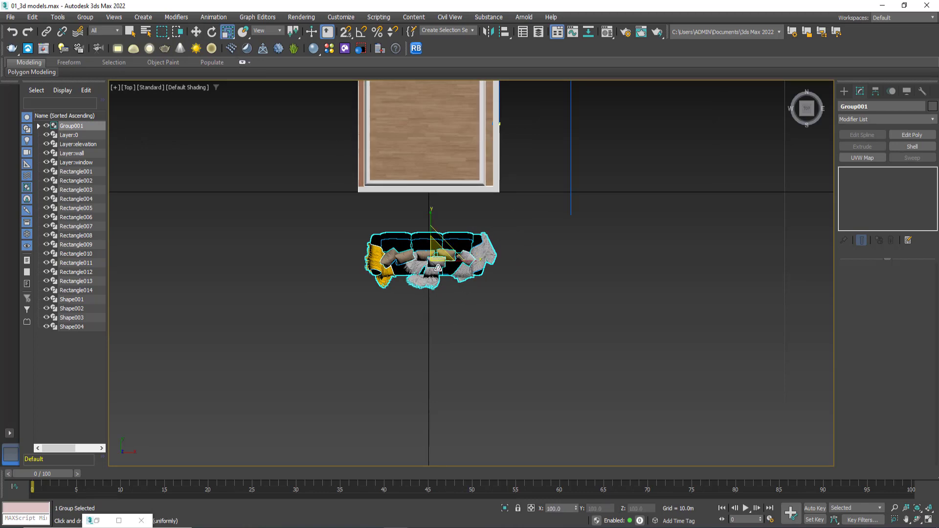
{"action": "key", "text": "w"}
{"action": "scroll", "coordinate": [469, 253], "scroll_direction": "down", "scroll_amount": 3}
{"action": "middle_click_drag", "start_coordinate": [445, 225], "coordinate": [439, 313]}
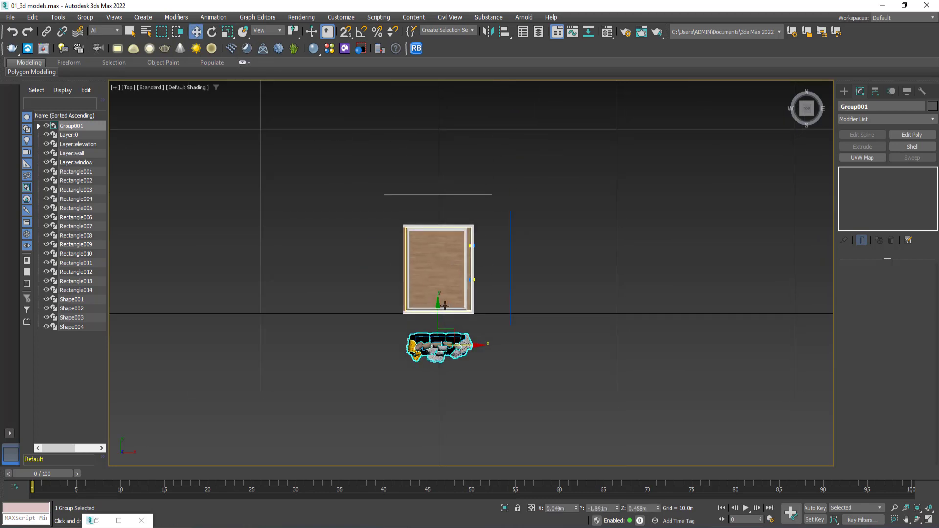
{"action": "left_click_drag", "start_coordinate": [439, 313], "coordinate": [482, 218]}
{"action": "scroll", "coordinate": [443, 244], "scroll_direction": "up", "scroll_amount": 3}
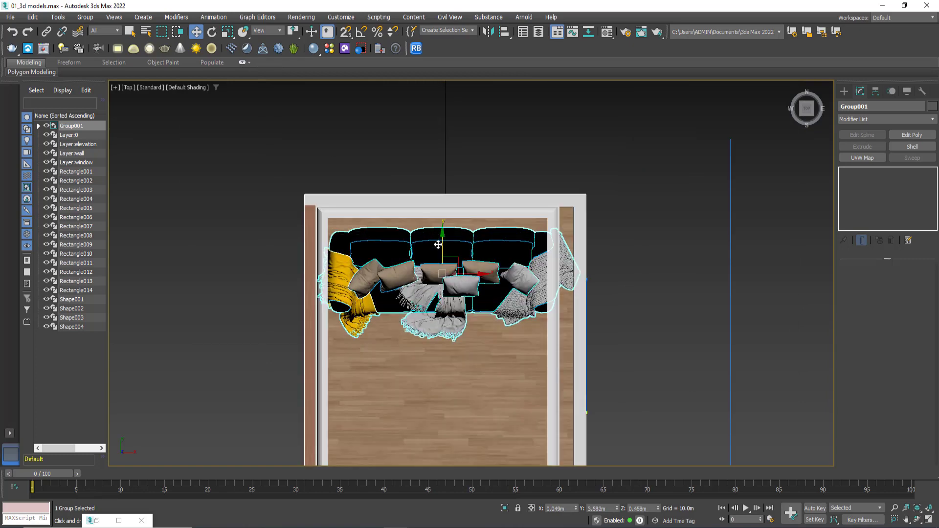
{"action": "scroll", "coordinate": [445, 264], "scroll_direction": "up", "scroll_amount": 2}
{"action": "left_click_drag", "start_coordinate": [447, 275], "coordinate": [484, 272]}
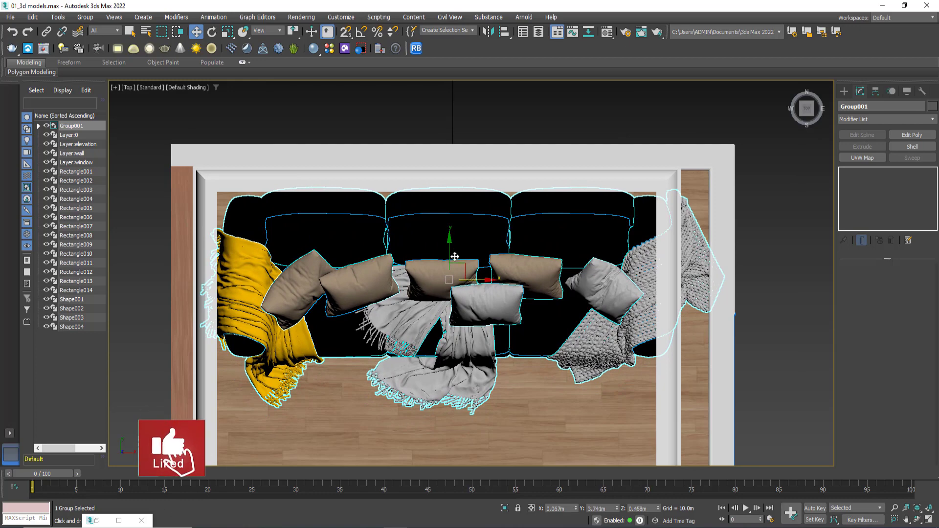
{"action": "left_click_drag", "start_coordinate": [448, 247], "coordinate": [448, 248]}
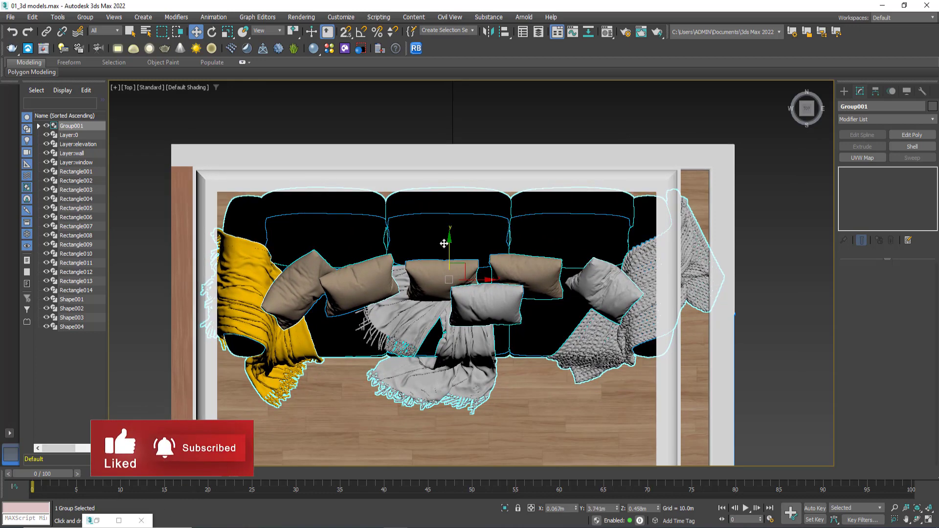
{"action": "left_click", "coordinate": [227, 32]}
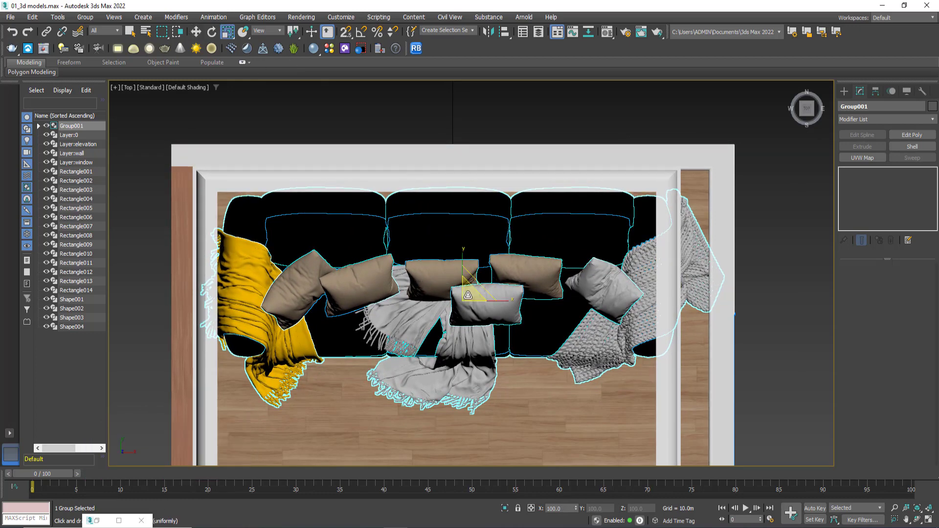
{"action": "left_click_drag", "start_coordinate": [468, 296], "coordinate": [521, 139]}
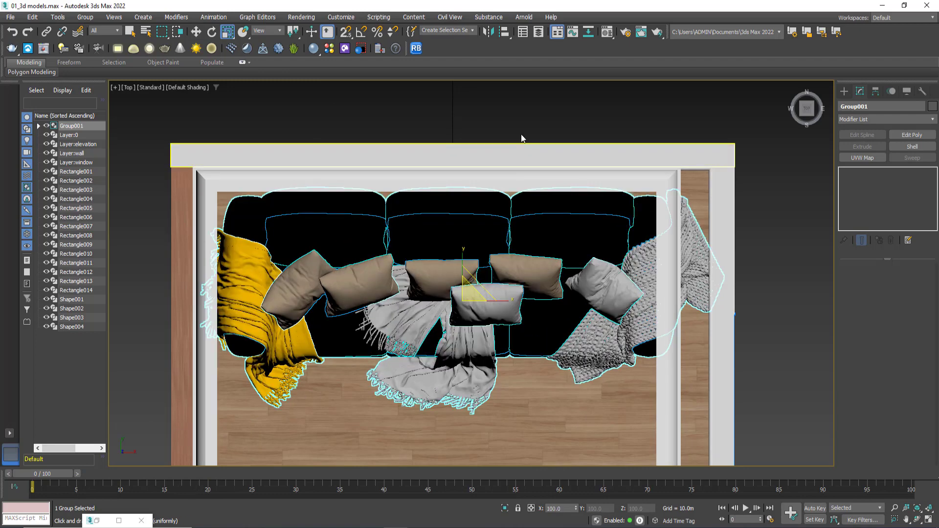
Step: Deselect the sofa and draw a Standard Primitives box over the sofa area
{"action": "left_click", "coordinate": [511, 118]}
{"action": "left_click", "coordinate": [844, 91]}
{"action": "left_click", "coordinate": [869, 107]}
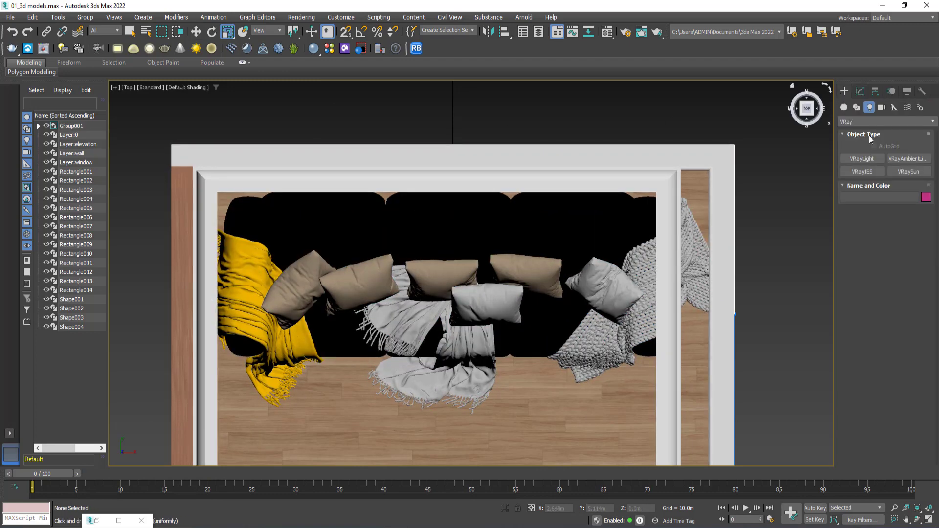
{"action": "left_click", "coordinate": [843, 108]}
{"action": "left_click", "coordinate": [863, 159]}
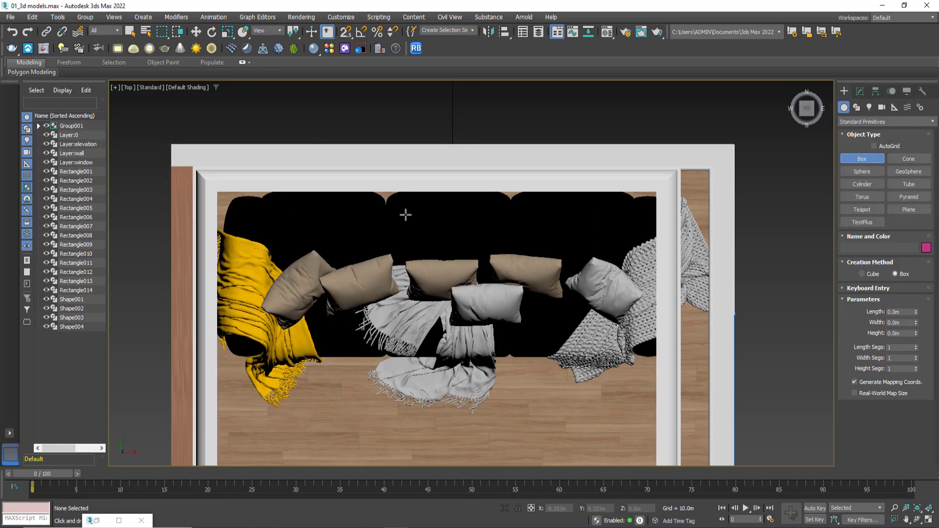
{"action": "left_click_drag", "start_coordinate": [304, 196], "coordinate": [631, 346]}
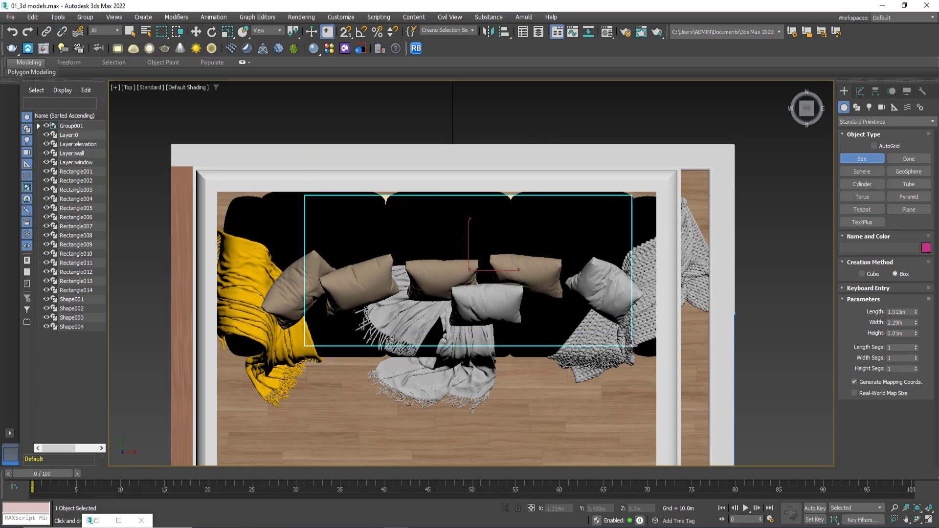
{"action": "left_click", "coordinate": [683, 284]}
Step: Set the box height to 0.436m and width to 2.0m, then end box creation
{"action": "left_click_drag", "start_coordinate": [916, 333], "coordinate": [915, 328]}
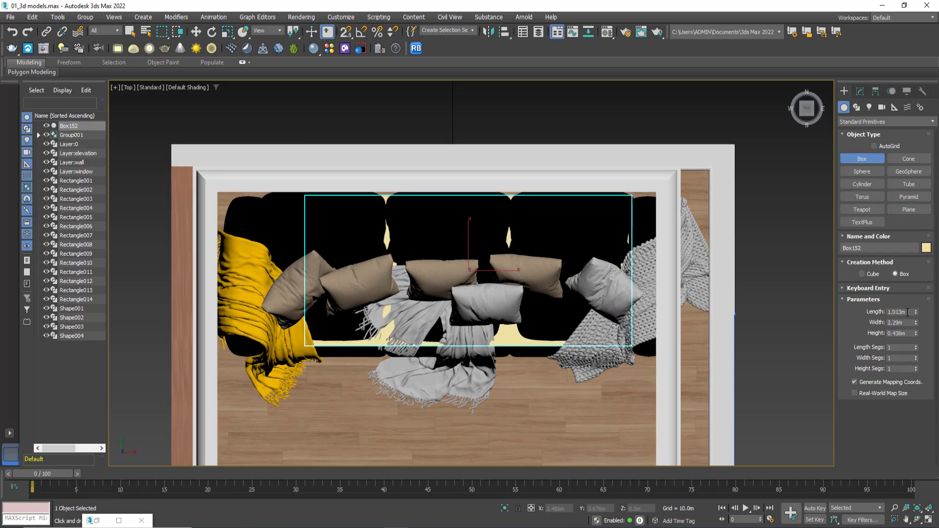
{"action": "double_click", "coordinate": [908, 311]}
{"action": "double_click", "coordinate": [910, 323]}
{"action": "type", "text": "2"}
{"action": "key", "text": "Return"}
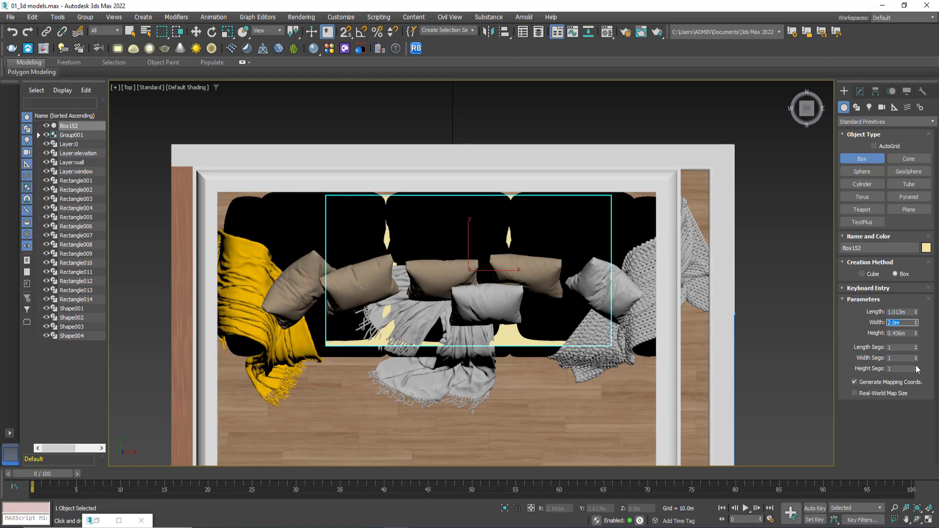
{"action": "right_click", "coordinate": [416, 110]}
Step: Scale and move Group001 over the beige box, settling it at about 96% scale
{"action": "left_click", "coordinate": [489, 288]}
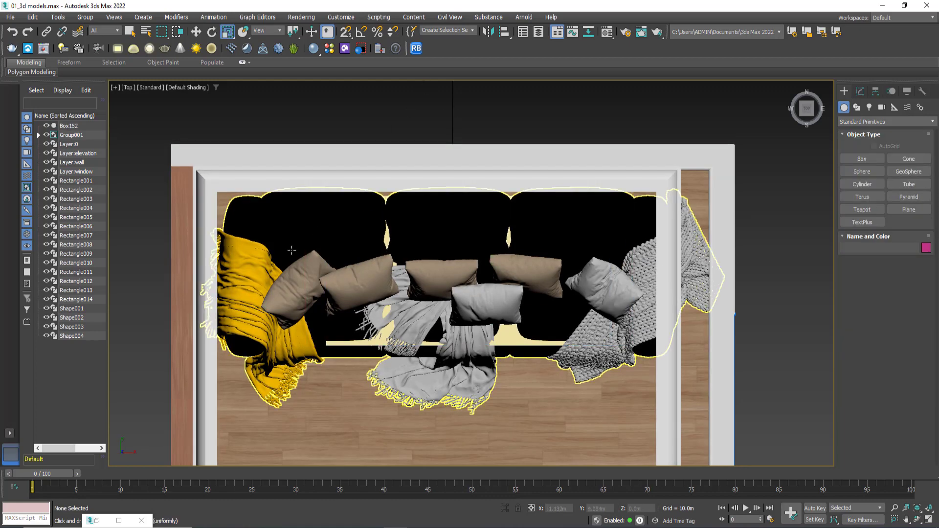
{"action": "key", "text": "r"}
{"action": "mouse_move", "coordinate": [489, 288]}
{"action": "left_mouse_down"}
{"action": "mouse_move", "coordinate": [474, 329]}
{"action": "mouse_move", "coordinate": [474, 313]}
{"action": "left_mouse_up"}
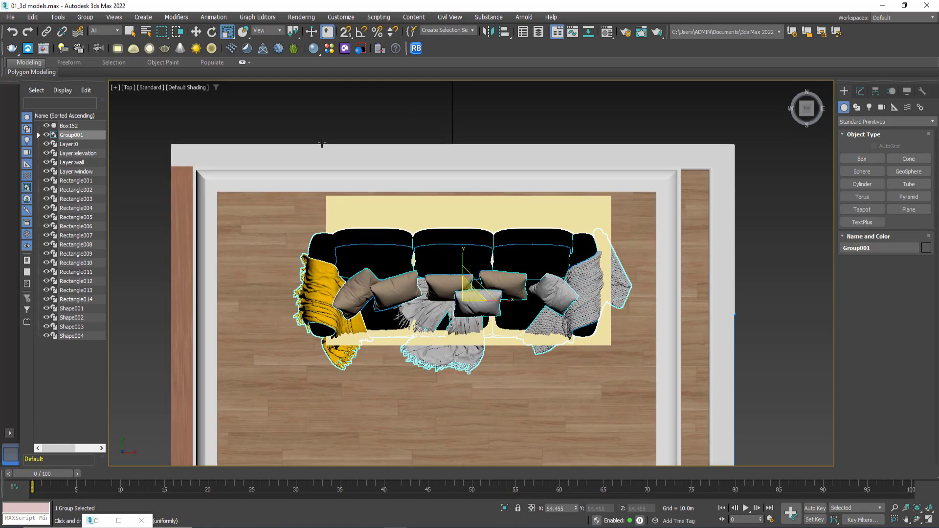
{"action": "key", "text": "w"}
{"action": "left_click_drag", "start_coordinate": [457, 236], "coordinate": [456, 204]}
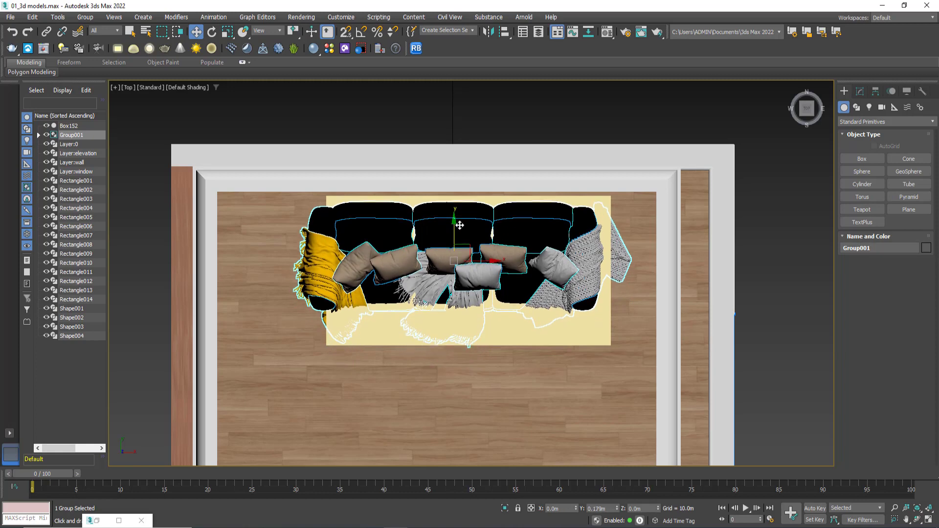
{"action": "left_click_drag", "start_coordinate": [457, 251], "coordinate": [495, 259]}
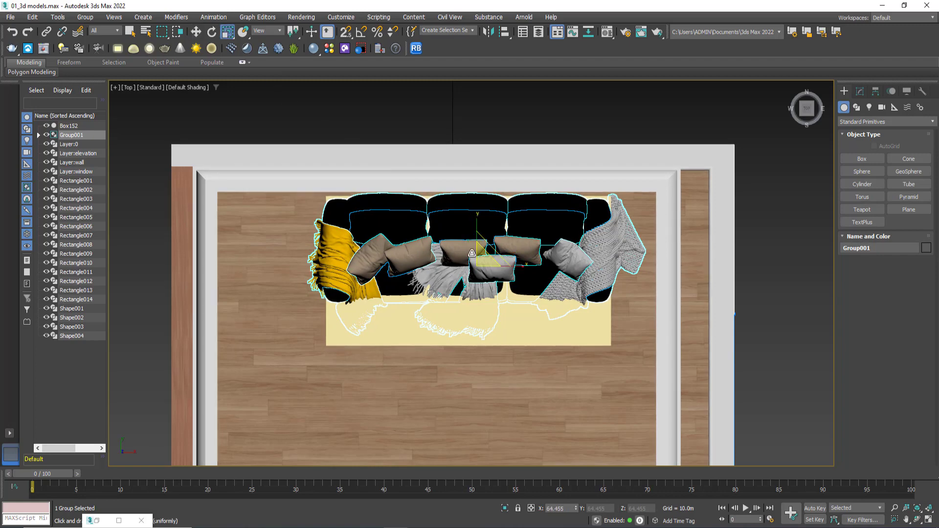
{"action": "left_click_drag", "start_coordinate": [489, 264], "coordinate": [489, 258]}
{"action": "key", "text": "w"}
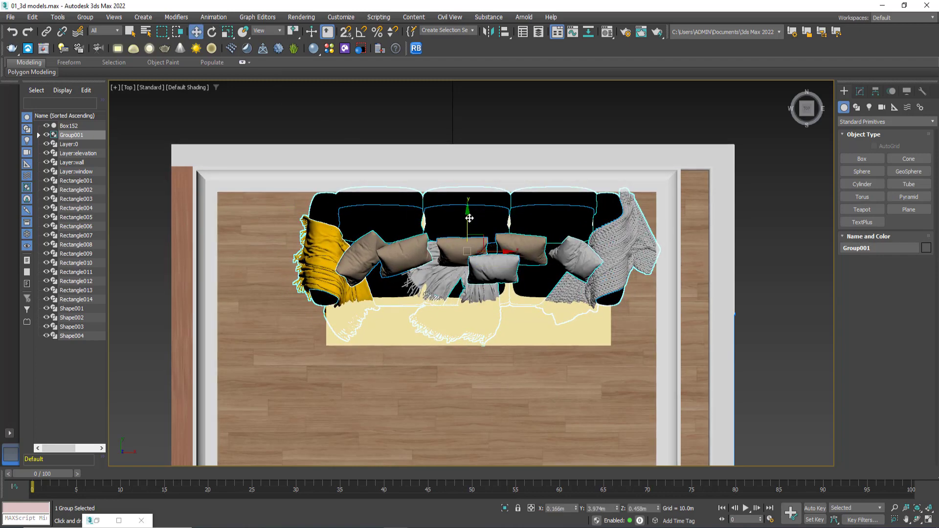
{"action": "left_click_drag", "start_coordinate": [461, 229], "coordinate": [485, 270]}
{"action": "left_click", "coordinate": [227, 32]}
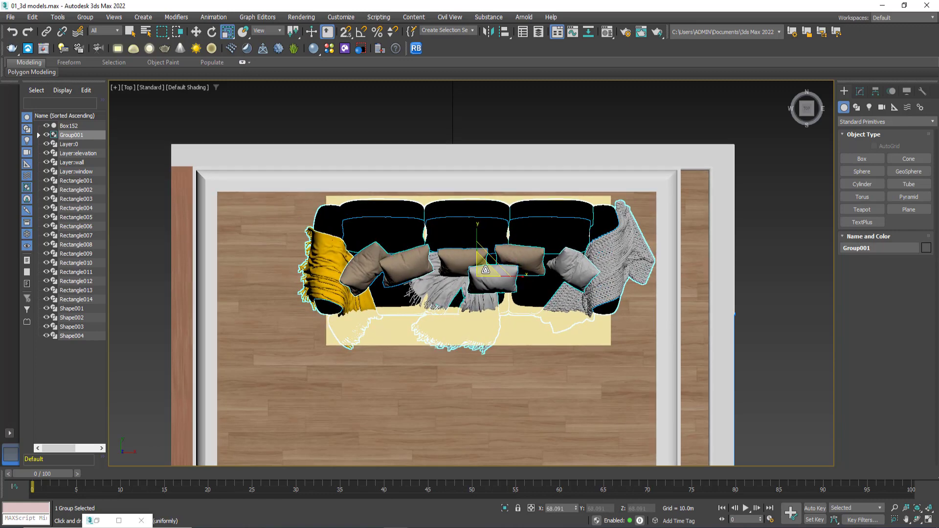
Step: Delete the beige helper Box152 and reselect the sofa group
{"action": "left_click", "coordinate": [554, 332]}
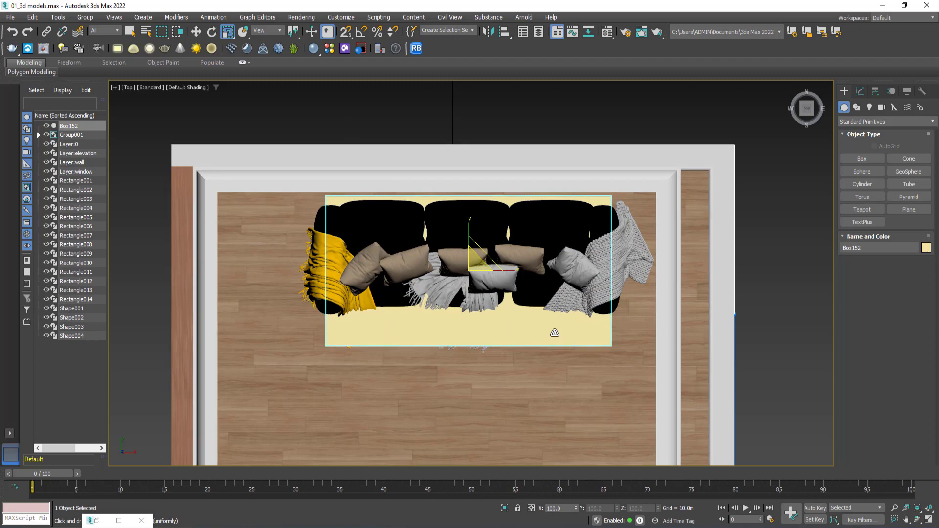
{"action": "key", "text": "Delete"}
{"action": "left_click", "coordinate": [454, 271]}
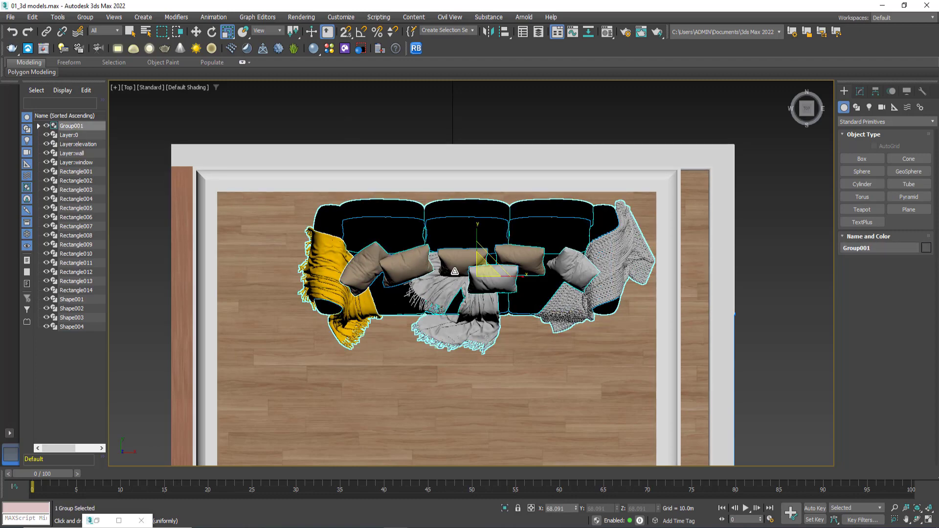
Step: Switch to Front view, frame the sofa, and uniformly scale Group001 to 110%
{"action": "key", "text": "f"}
{"action": "key", "text": "z"}
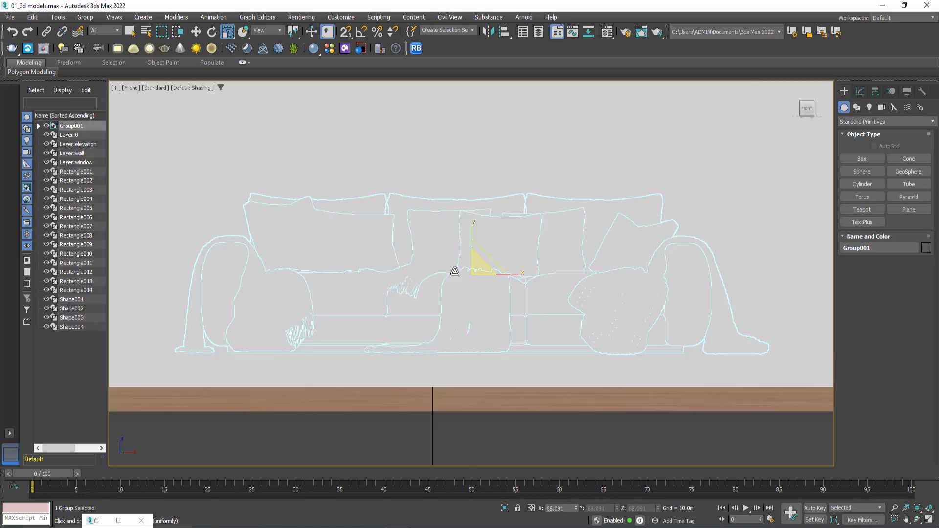
{"action": "key", "text": "F3"}
{"action": "middle_click_drag", "start_coordinate": [454, 271], "coordinate": [469, 325], "text": "alt"}
{"action": "scroll", "coordinate": [473, 319], "scroll_direction": "down", "scroll_amount": 5}
{"action": "key", "text": "p"}
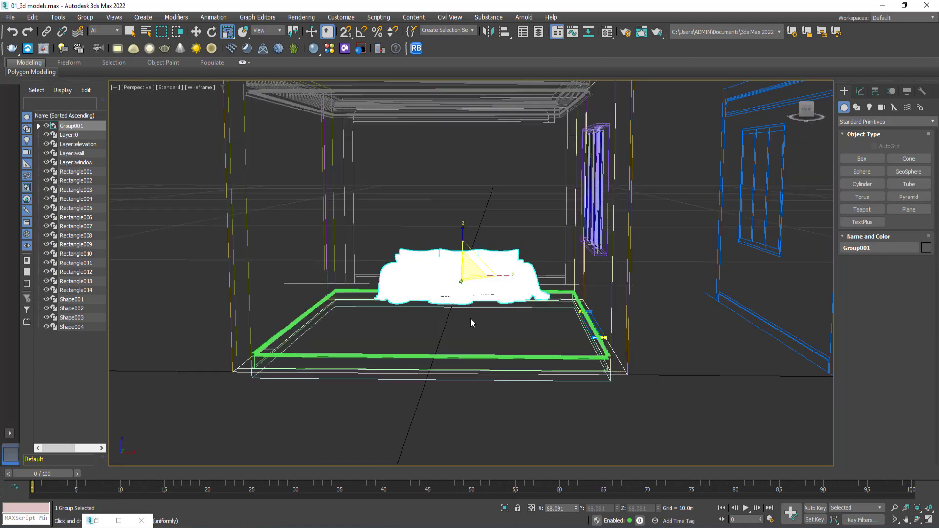
{"action": "key", "text": "z"}
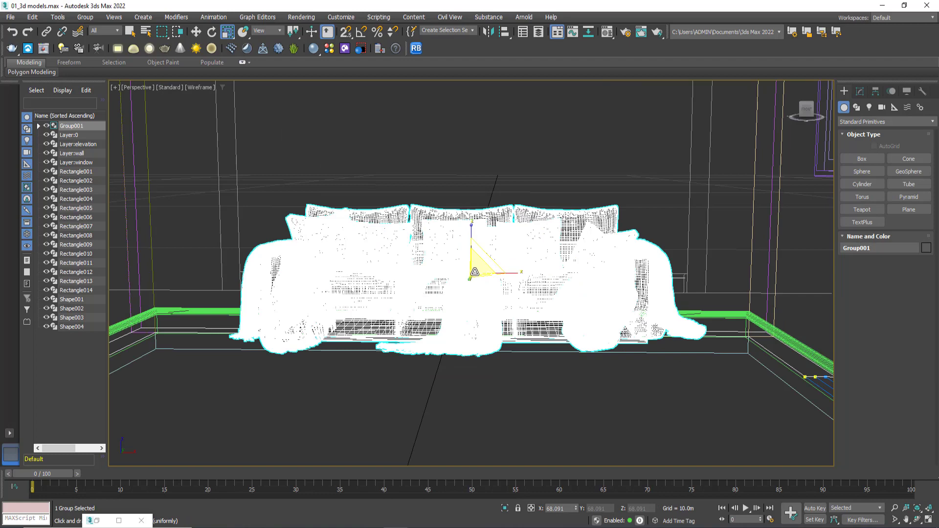
{"action": "key", "text": "f"}
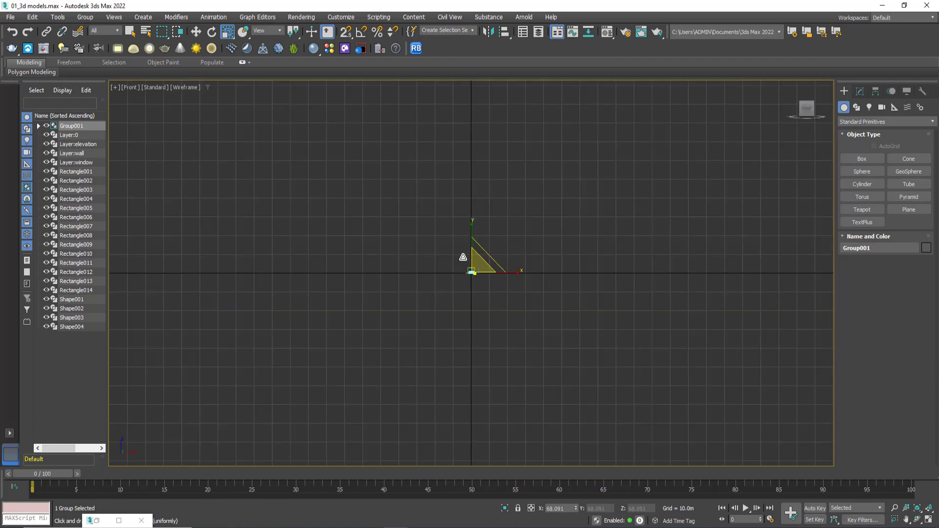
{"action": "key", "text": "z"}
{"action": "scroll", "coordinate": [489, 344], "scroll_direction": "down", "scroll_amount": 2}
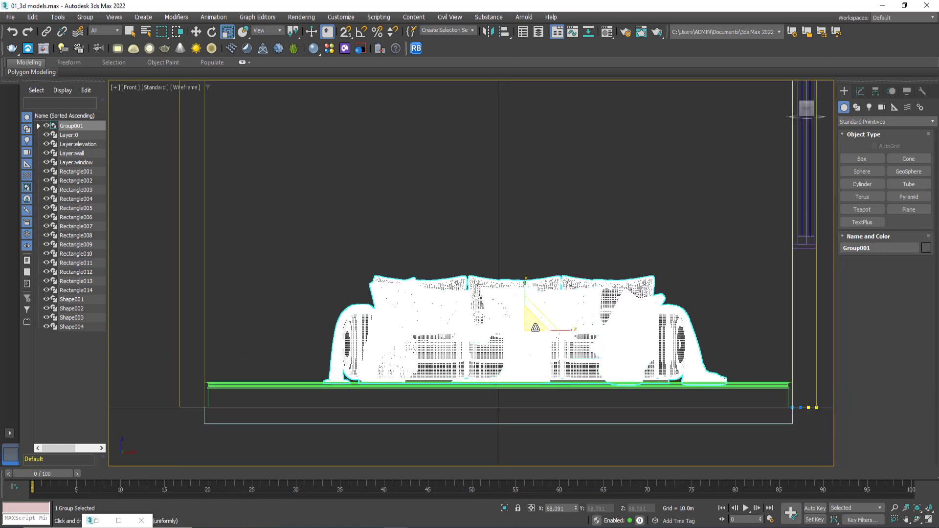
{"action": "left_click_drag", "start_coordinate": [531, 326], "coordinate": [532, 322]}
Step: Turn on Affect Pivot Only and move Group001's pivot down to the sofa's base
{"action": "left_click", "coordinate": [875, 91]}
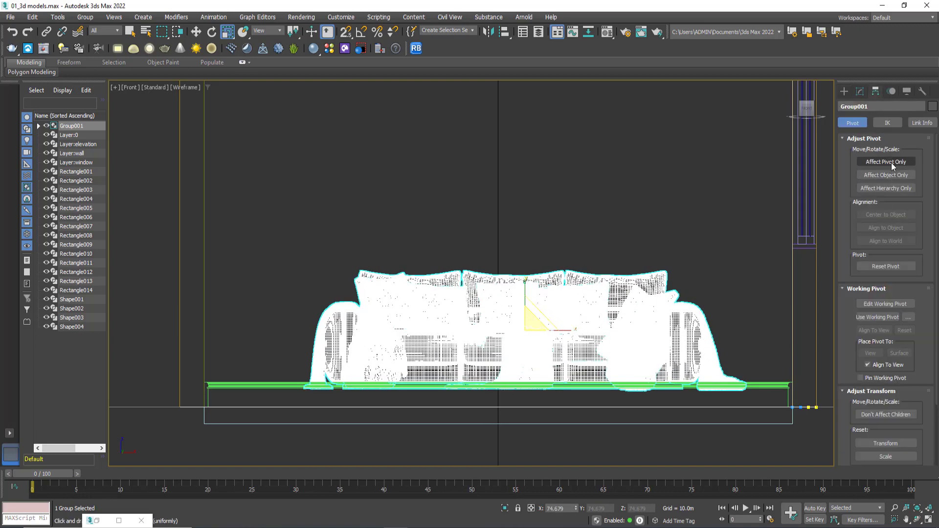
{"action": "left_click", "coordinate": [891, 165]}
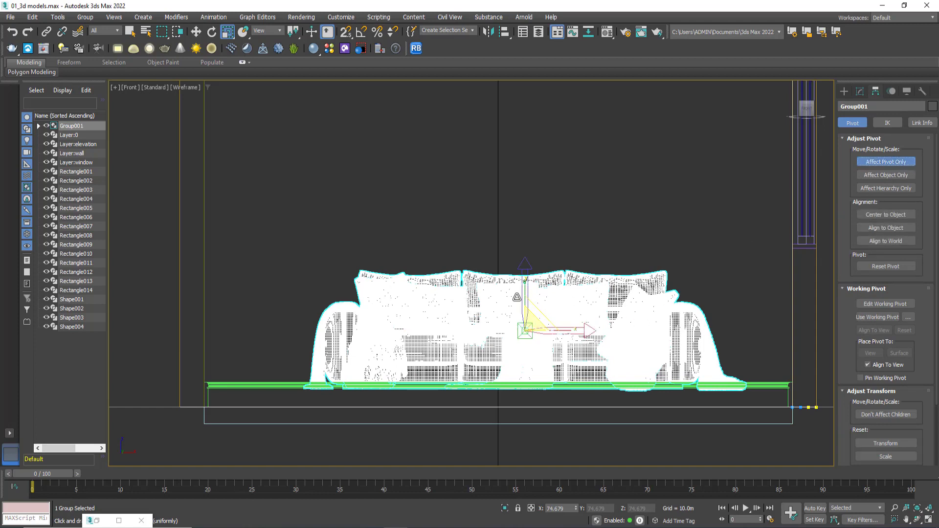
{"action": "left_click", "coordinate": [197, 33]}
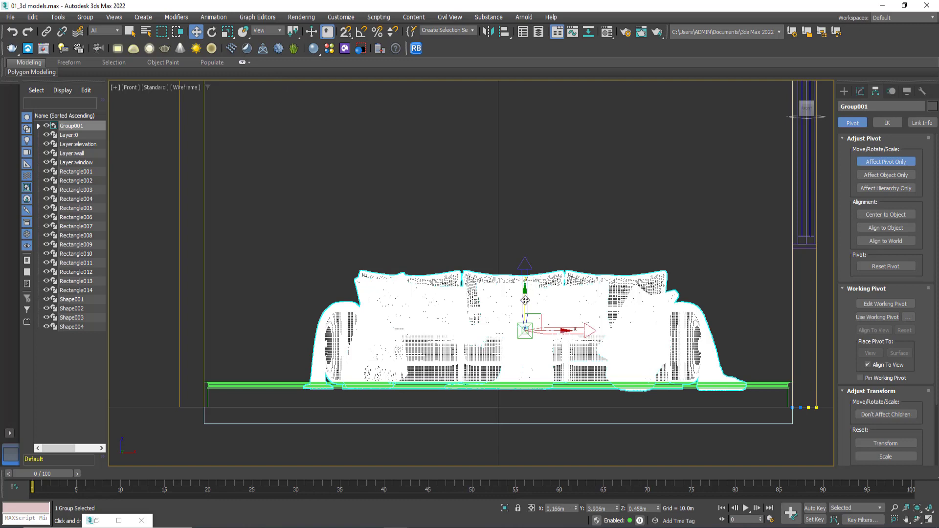
{"action": "left_click_drag", "start_coordinate": [524, 300], "coordinate": [619, 352]}
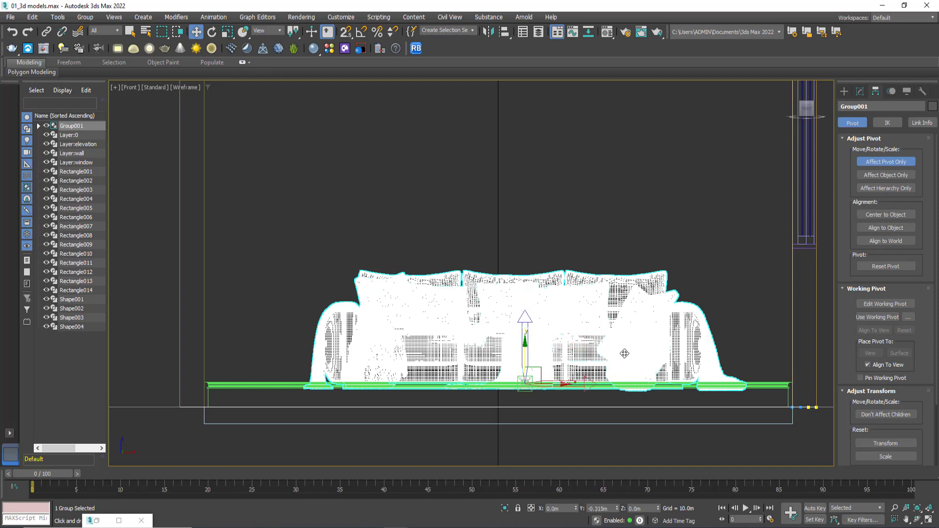
{"action": "scroll", "coordinate": [494, 388], "scroll_direction": "up", "scroll_amount": 4}
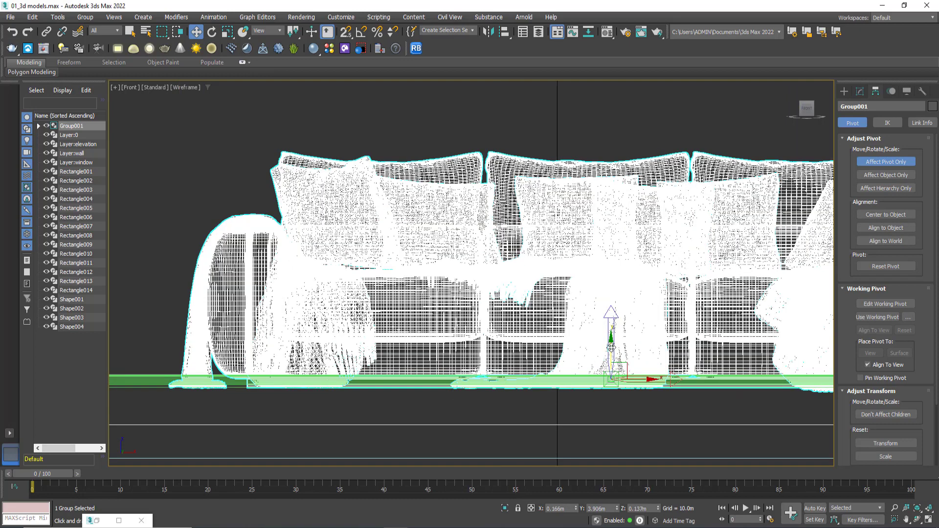
{"action": "left_click_drag", "start_coordinate": [610, 351], "coordinate": [610, 358]}
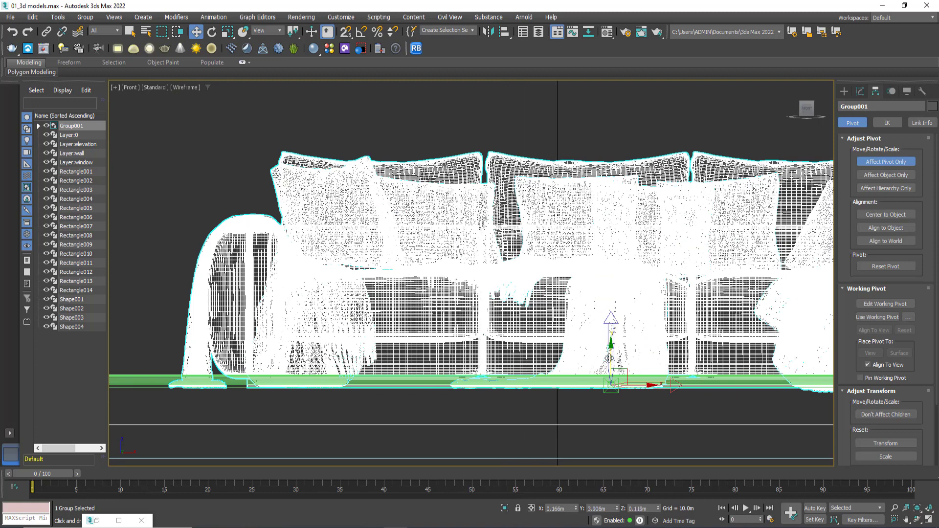
Step: Snap the pivot to the sofa's bottom edge, then turn Affect Pivot Only off
{"action": "key", "text": "s"}
{"action": "left_click_drag", "start_coordinate": [472, 379], "coordinate": [472, 371]}
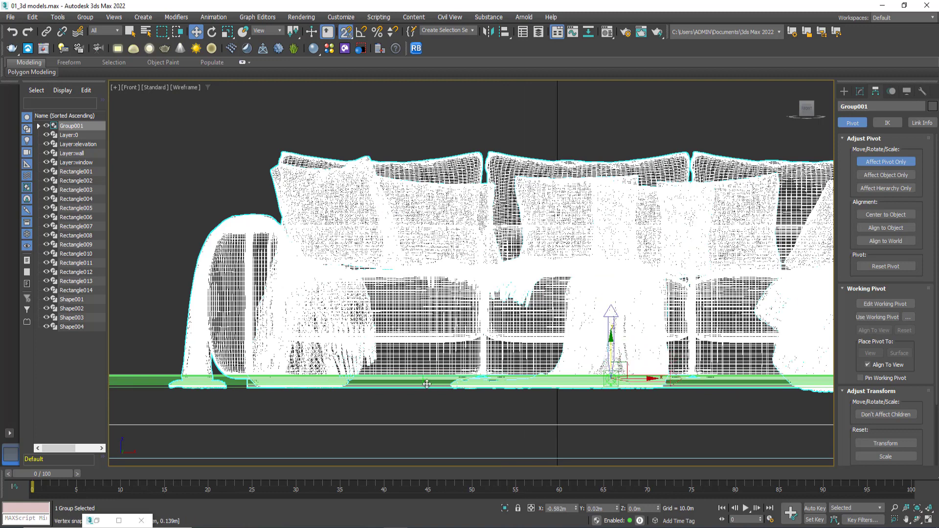
{"action": "left_click_drag", "start_coordinate": [346, 32], "coordinate": [348, 94]}
{"action": "scroll", "coordinate": [607, 357], "scroll_direction": "up", "scroll_amount": 4}
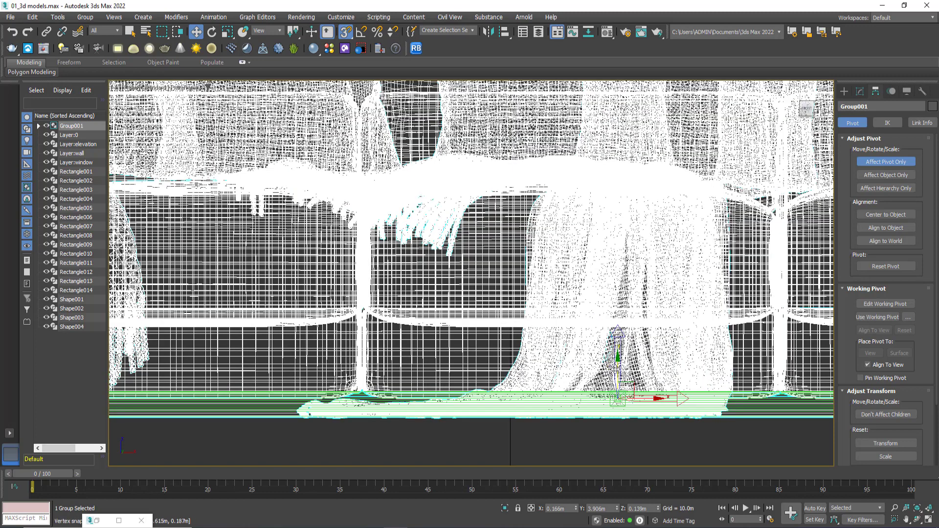
{"action": "left_click_drag", "start_coordinate": [617, 398], "coordinate": [598, 422]}
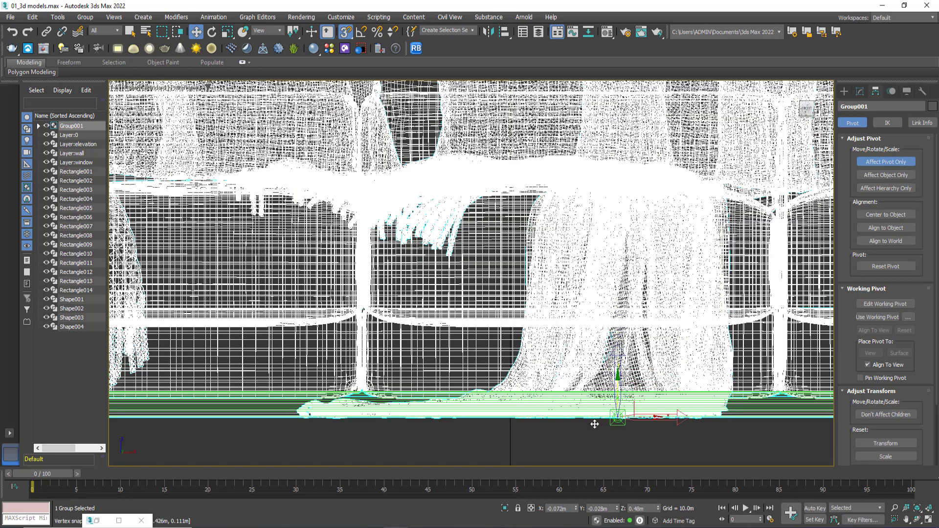
{"action": "key", "text": "shift+z"}
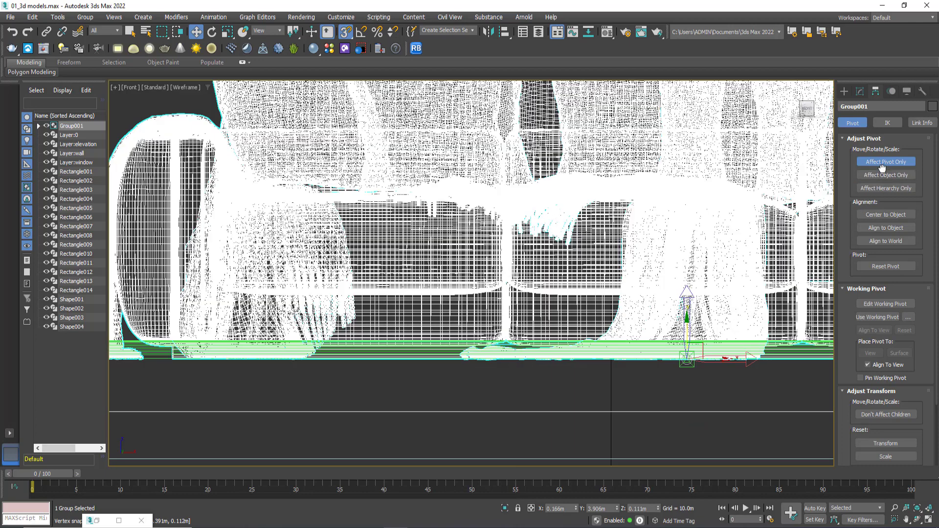
{"action": "left_click", "coordinate": [886, 162]}
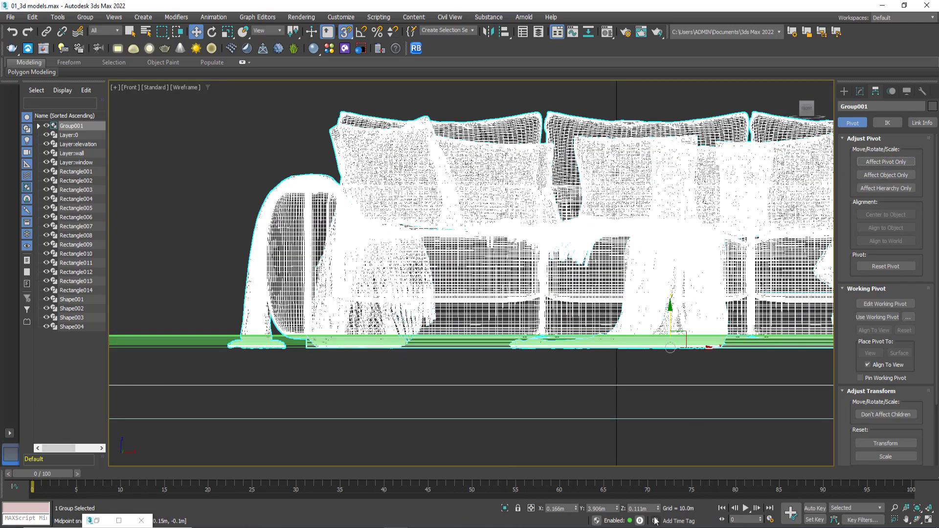
Step: Zero the sofa's Z position so it rests on the floor, back in shaded view
{"action": "right_click", "coordinate": [658, 512]}
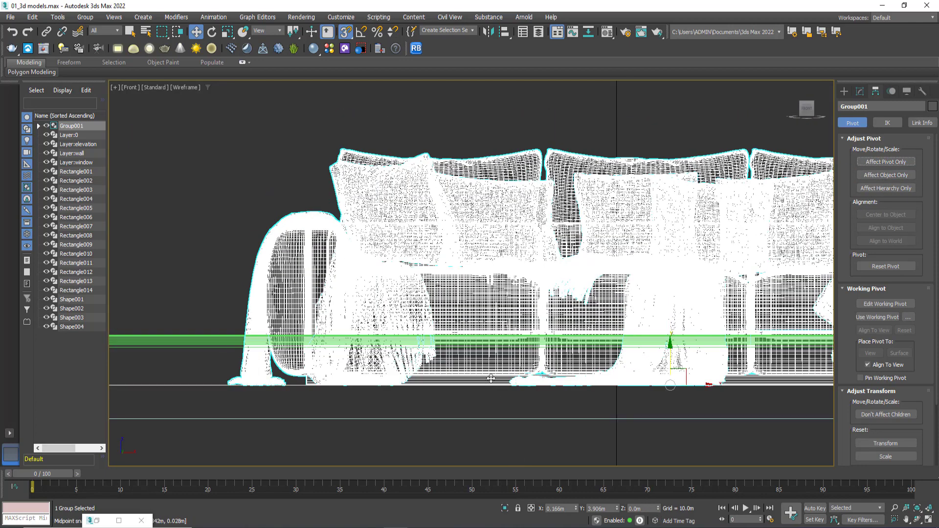
{"action": "scroll", "coordinate": [518, 425], "scroll_direction": "down", "scroll_amount": 4}
{"action": "middle_click_drag", "start_coordinate": [532, 409], "coordinate": [545, 424], "text": "alt"}
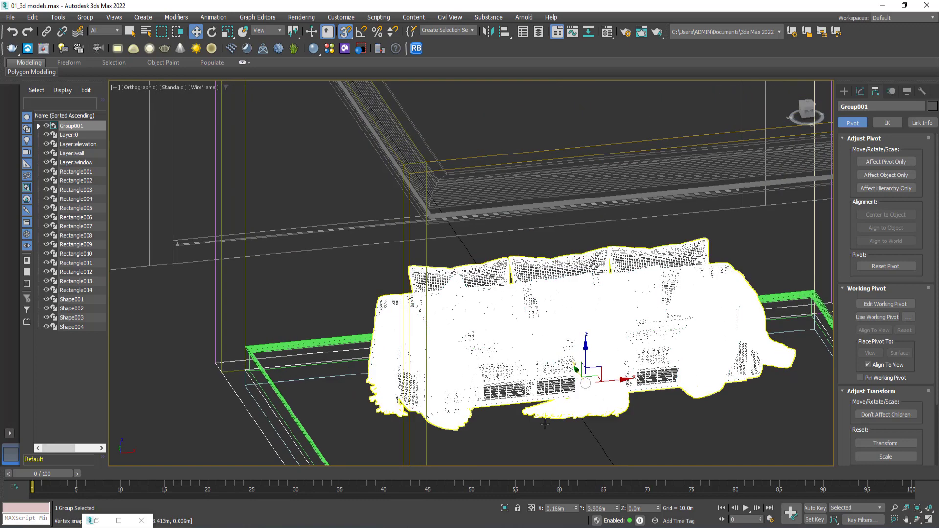
{"action": "key", "text": "F3"}
{"action": "scroll", "coordinate": [540, 359], "scroll_direction": "down", "scroll_amount": 2}
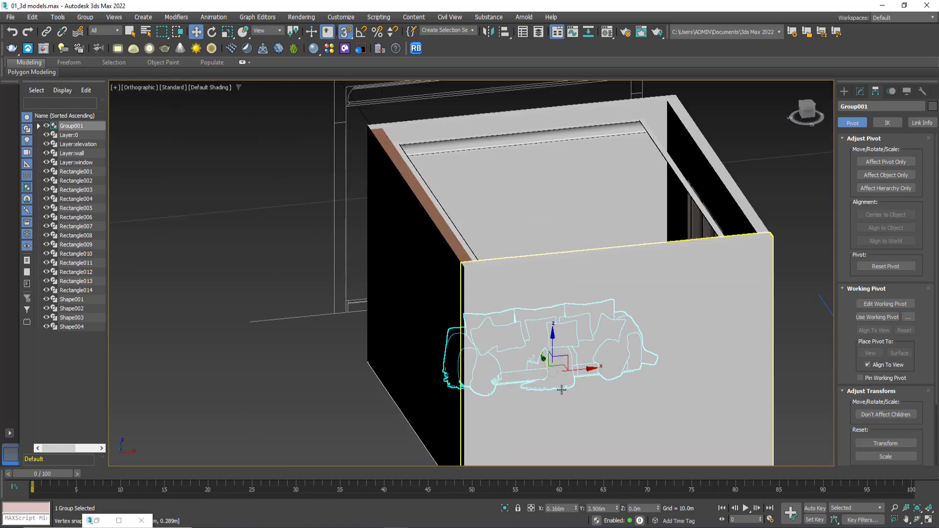
Step: Hide the near front wall that blocks the view into the room
{"action": "left_click", "coordinate": [728, 276]}
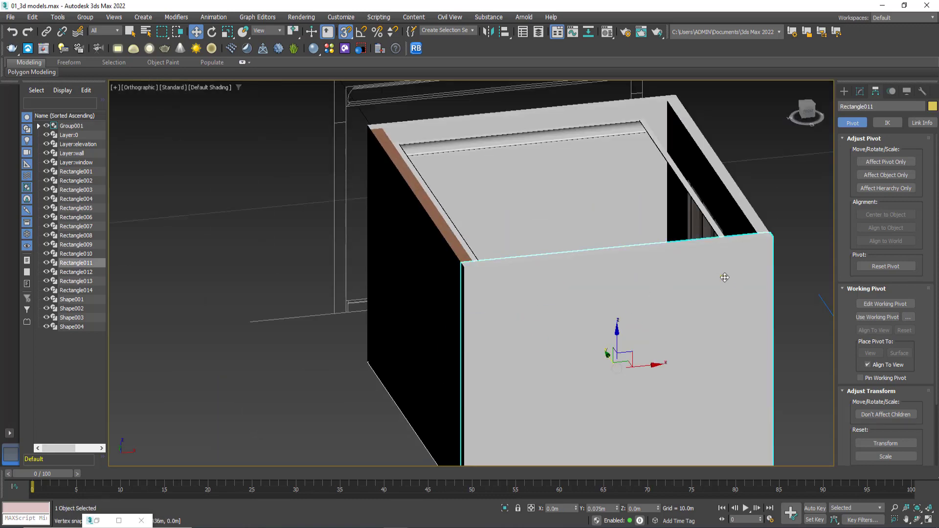
{"action": "right_click", "coordinate": [686, 270]}
{"action": "left_click", "coordinate": [734, 246]}
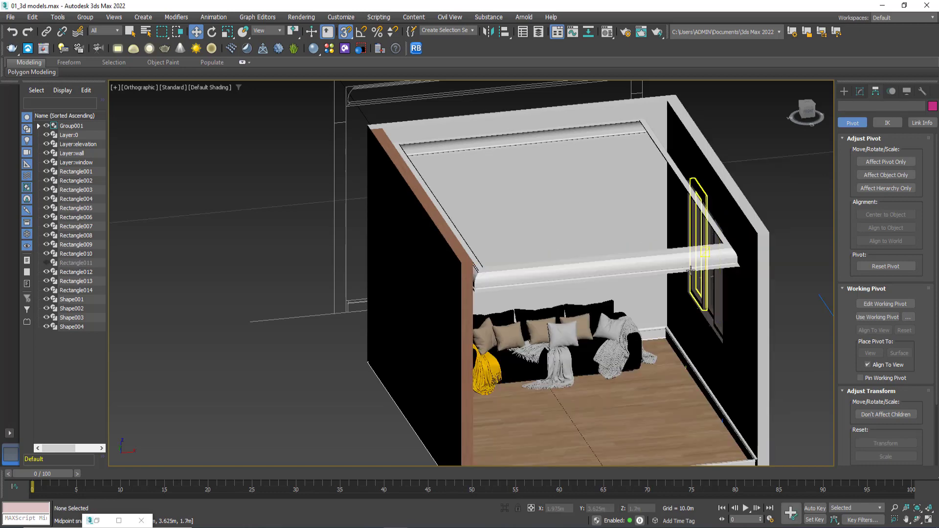
{"action": "scroll", "coordinate": [571, 325], "scroll_direction": "up", "scroll_amount": 2}
{"action": "scroll", "coordinate": [571, 325], "scroll_direction": "up", "scroll_amount": 2}
Step: Hide the ceiling crown moulding
{"action": "left_click", "coordinate": [570, 325]}
{"action": "scroll", "coordinate": [554, 346], "scroll_direction": "down", "scroll_amount": 2}
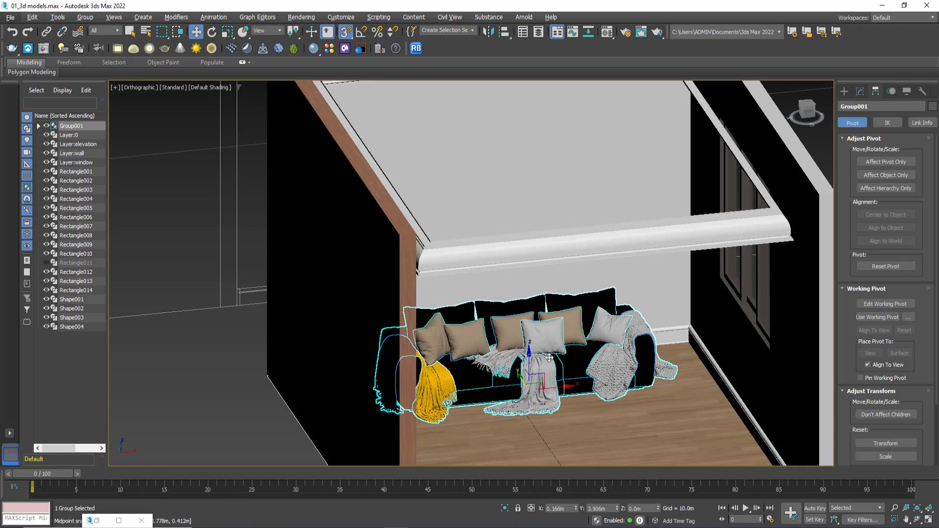
{"action": "scroll", "coordinate": [529, 338], "scroll_direction": "up", "scroll_amount": 2}
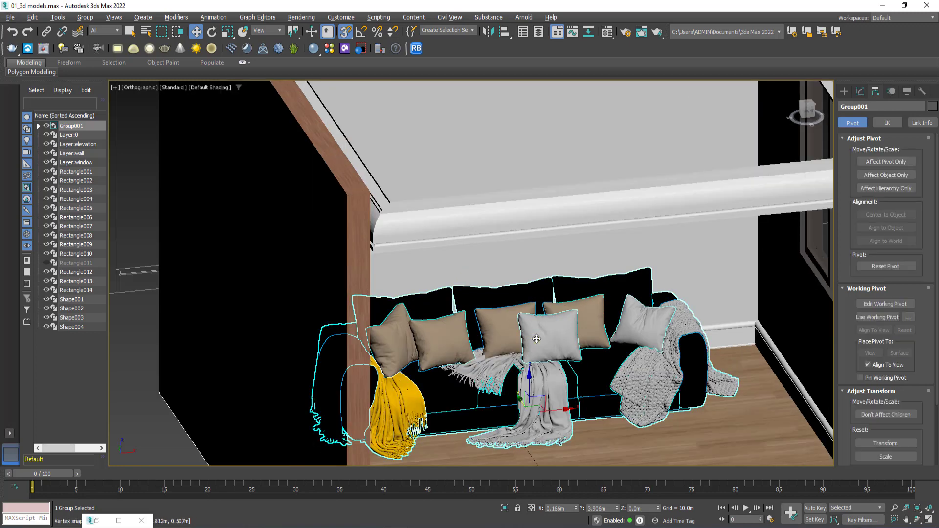
{"action": "scroll", "coordinate": [449, 355], "scroll_direction": "down", "scroll_amount": 2}
{"action": "left_click", "coordinate": [582, 244]}
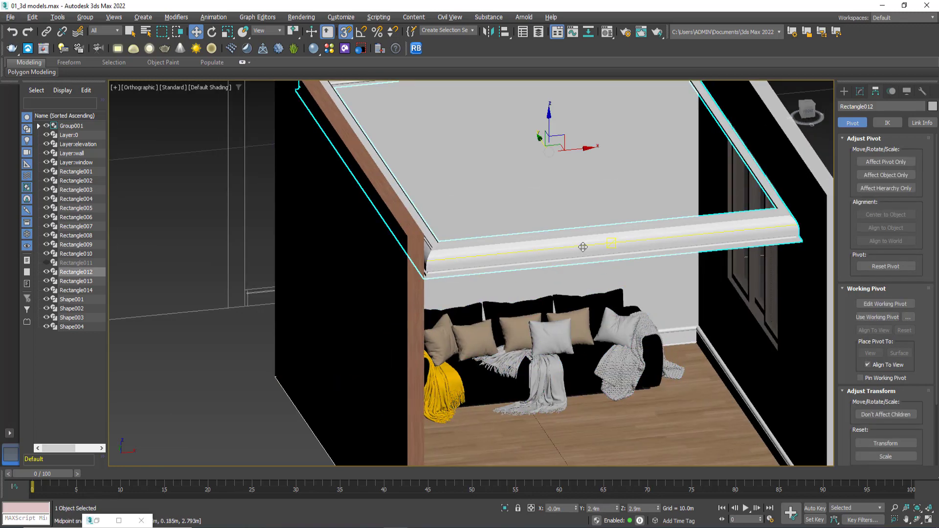
{"action": "right_click", "coordinate": [582, 245]}
{"action": "left_click", "coordinate": [615, 209]}
Step: Switch to a perspective view framed on the sofa group
{"action": "scroll", "coordinate": [570, 247], "scroll_direction": "down", "scroll_amount": 4}
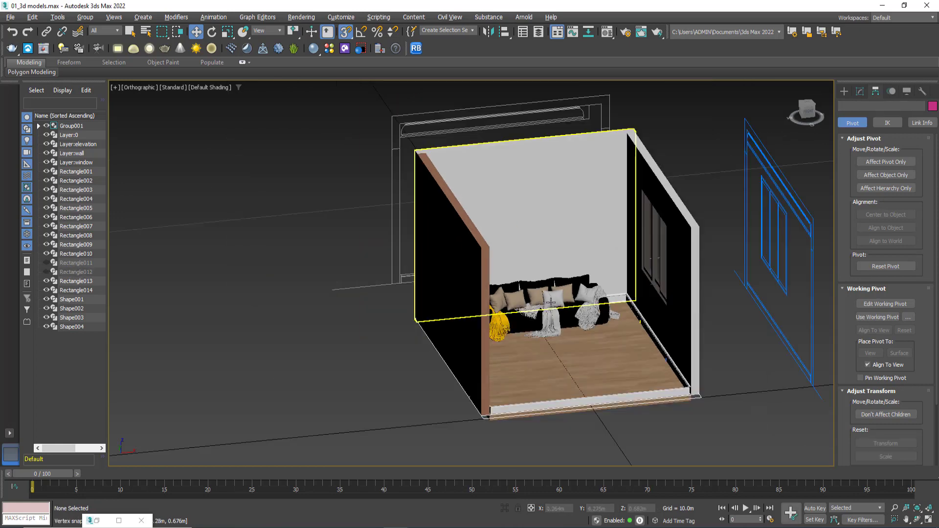
{"action": "left_click", "coordinate": [550, 303]}
{"action": "key", "text": "p"}
{"action": "key", "text": "z"}
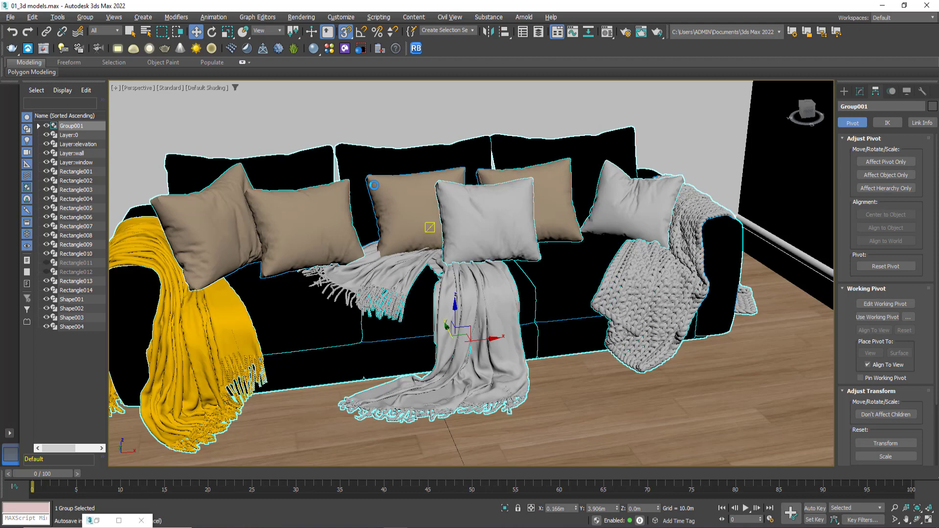
{"action": "scroll", "coordinate": [472, 240], "scroll_direction": "down", "scroll_amount": 5}
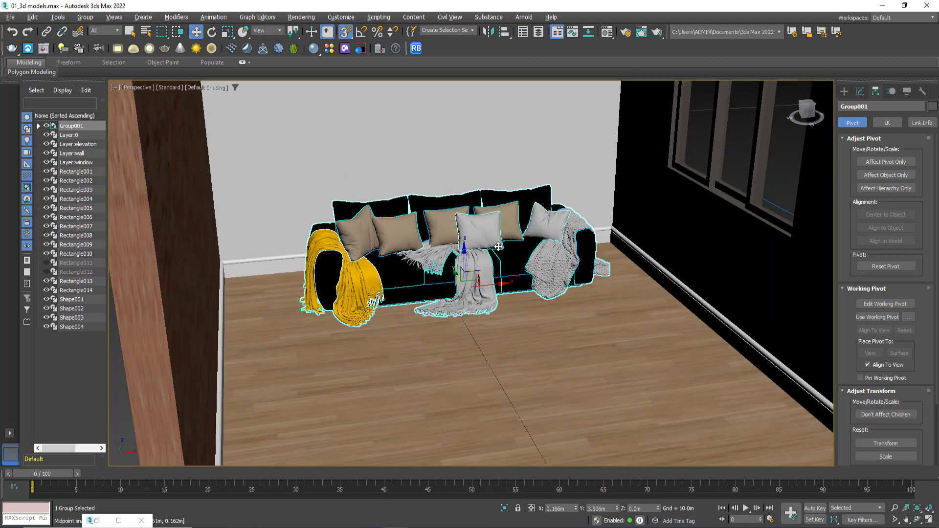
{"action": "scroll", "coordinate": [498, 246], "scroll_direction": "down", "scroll_amount": 5}
Step: In Top view, slide the sofa group back toward the rear wall to Y 4.003m
{"action": "key", "text": "t"}
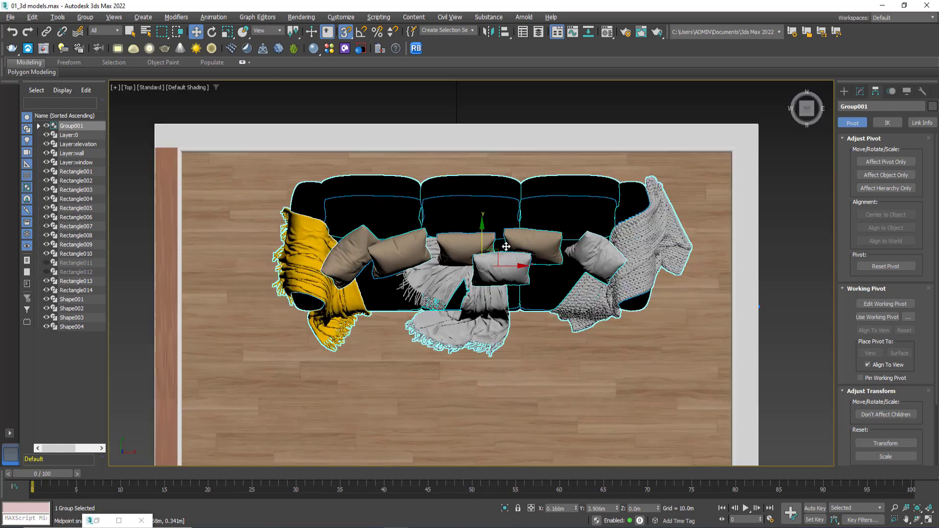
{"action": "mouse_move", "coordinate": [505, 247]}
{"action": "left_mouse_down"}
{"action": "mouse_move", "coordinate": [488, 240]}
{"action": "mouse_move", "coordinate": [514, 254]}
{"action": "mouse_move", "coordinate": [489, 262]}
{"action": "mouse_move", "coordinate": [509, 253]}
{"action": "left_mouse_up"}
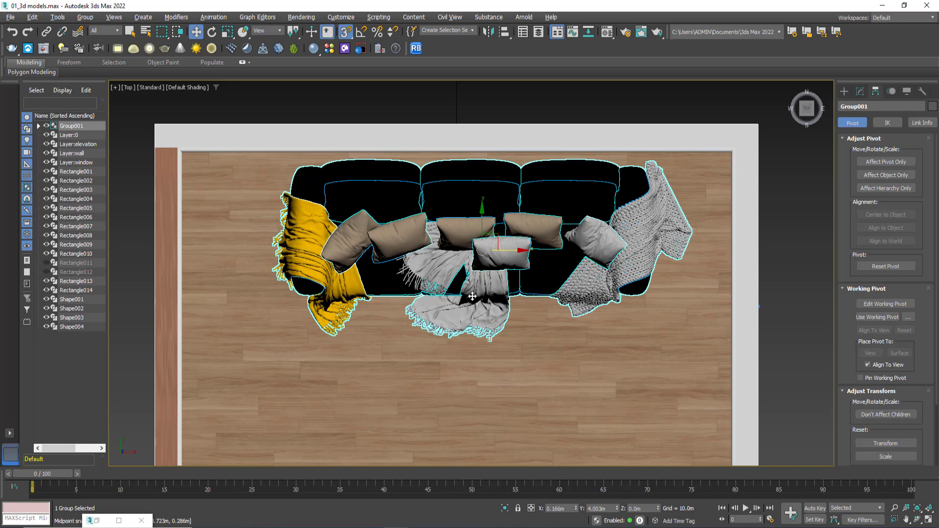
{"action": "scroll", "coordinate": [472, 296], "scroll_direction": "up", "scroll_amount": 3}
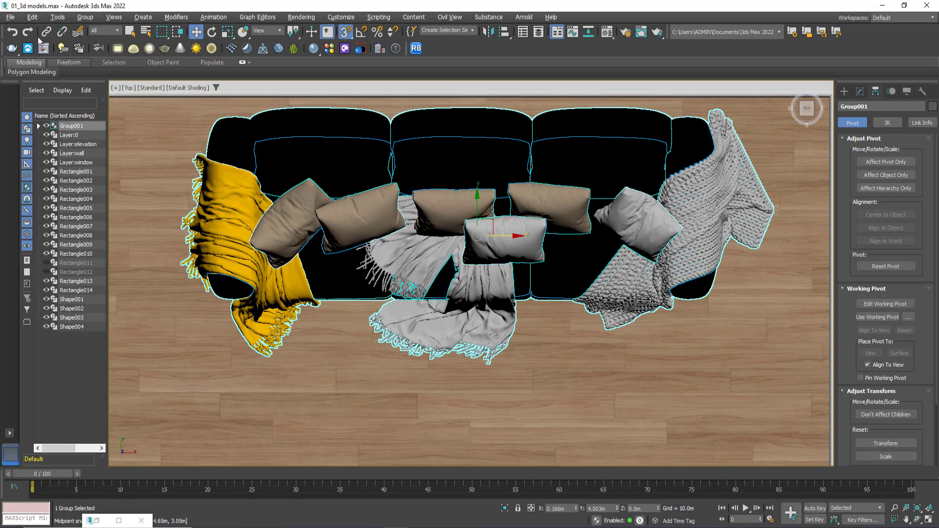
{"action": "left_click", "coordinate": [10, 17]}
{"action": "mouse_move", "coordinate": [29, 201]}
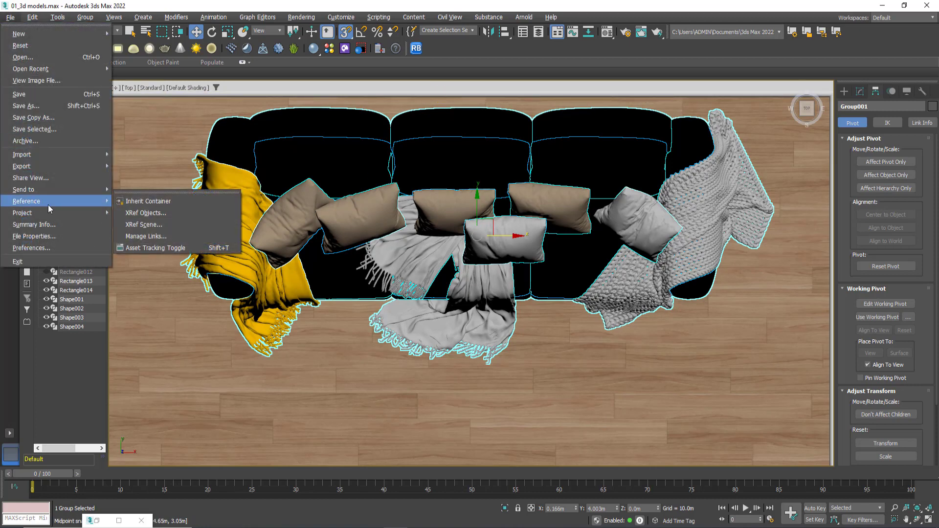
Step: In full-screen Asset Tracking, select the missing Asolo fabric, Mark.jpg, velvet bump and wool_fabric.jpg textures
{"action": "left_click", "coordinate": [165, 251]}
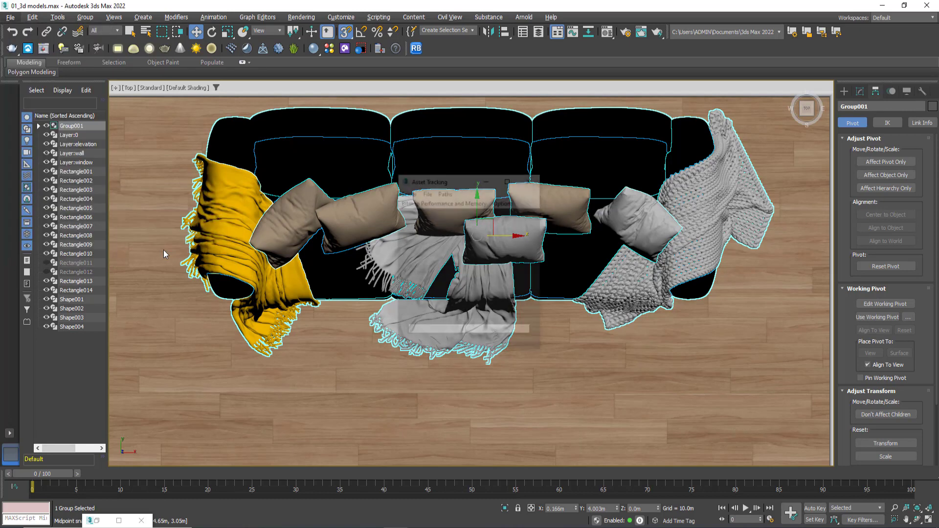
{"action": "left_click", "coordinate": [509, 182]}
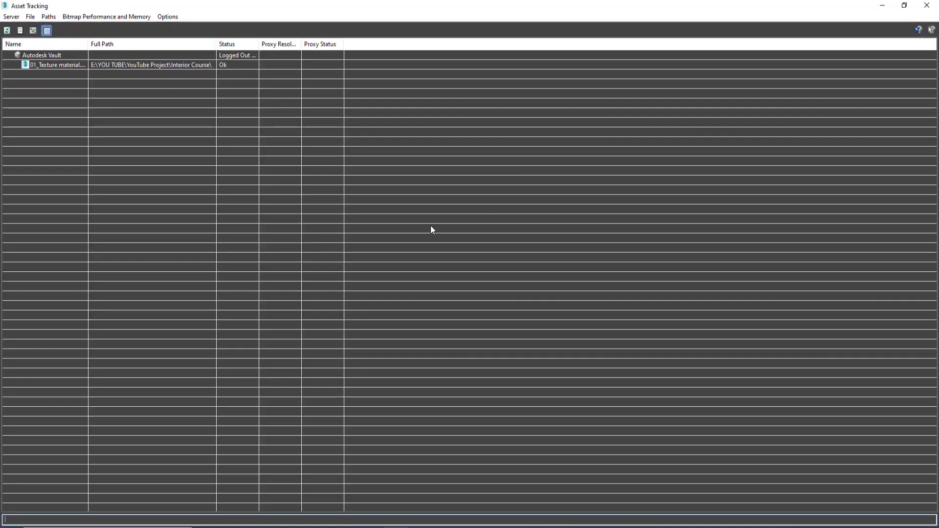
{"action": "left_click", "coordinate": [6, 31]}
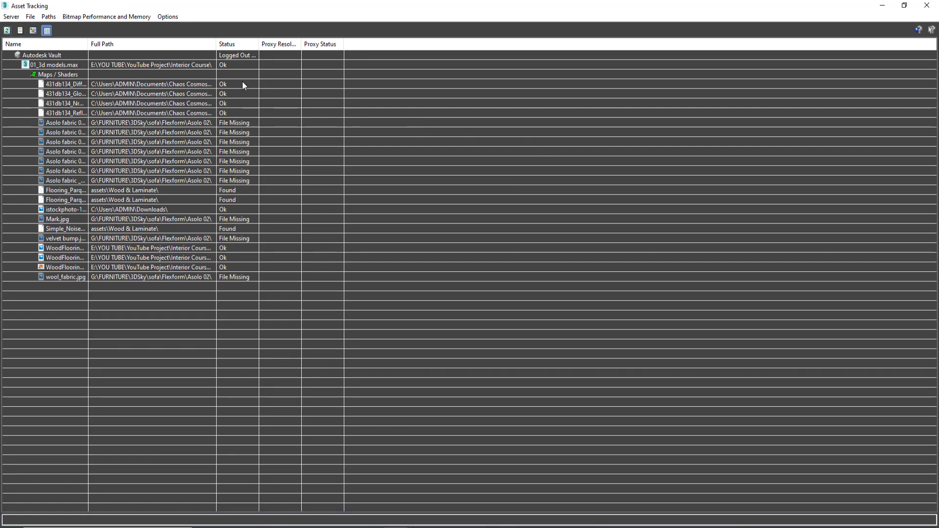
{"action": "left_click", "coordinate": [236, 122]}
{"action": "left_click", "coordinate": [243, 181], "text": "shift"}
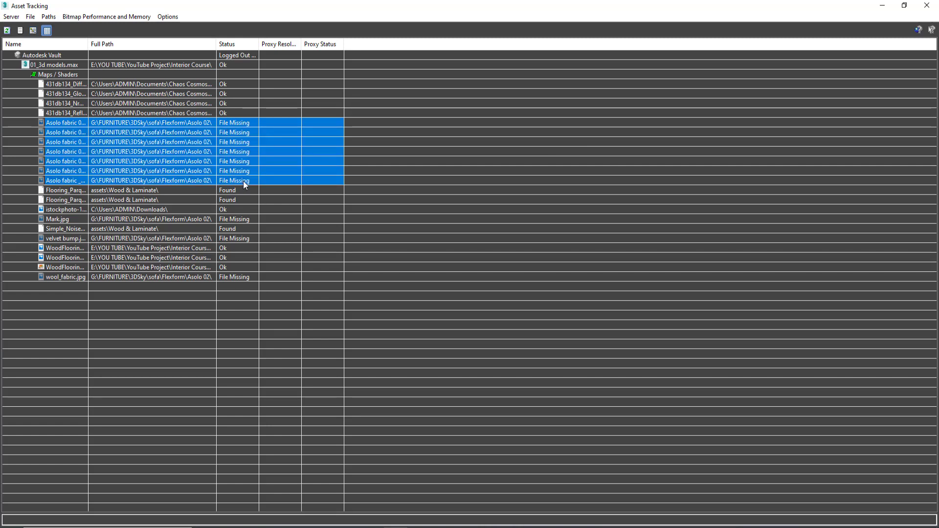
{"action": "left_click", "coordinate": [237, 221], "text": "ctrl"}
{"action": "left_click", "coordinate": [239, 237], "text": "ctrl"}
{"action": "left_click", "coordinate": [237, 277], "text": "ctrl"}
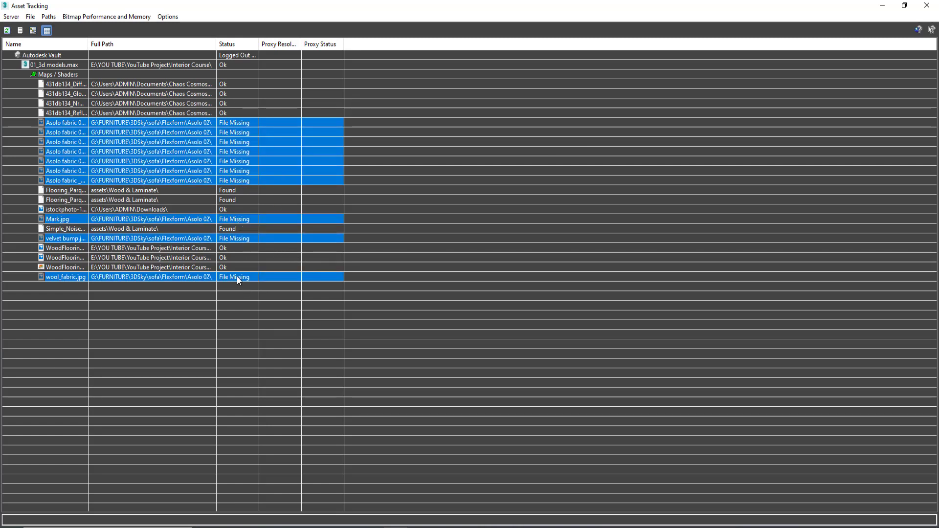
Step: Repath the selected textures to the Flexform Asolo Sofa library folder
{"action": "right_click", "coordinate": [234, 123]}
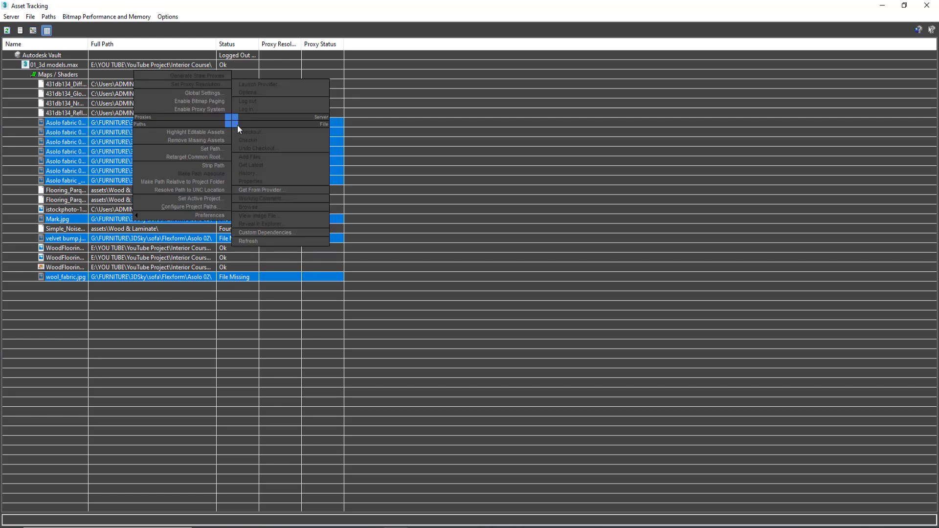
{"action": "left_click", "coordinate": [218, 148]}
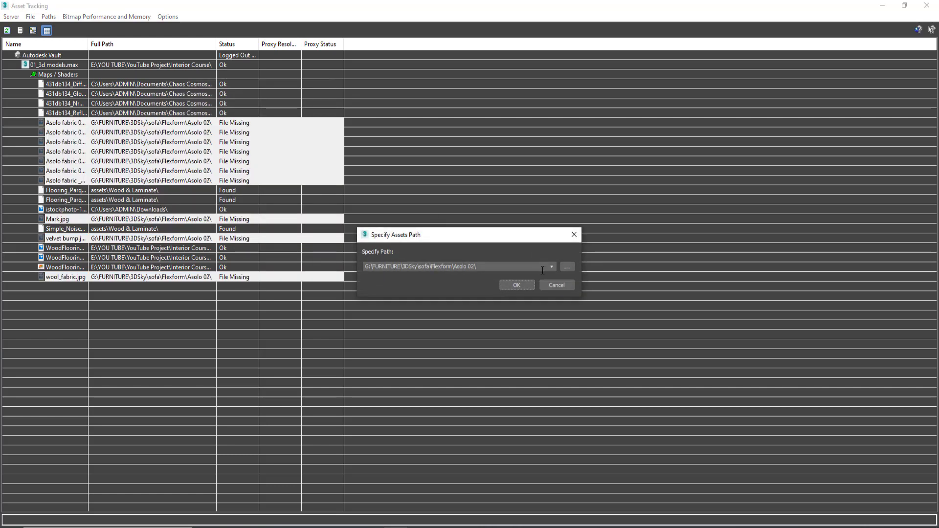
{"action": "left_click", "coordinate": [567, 267]}
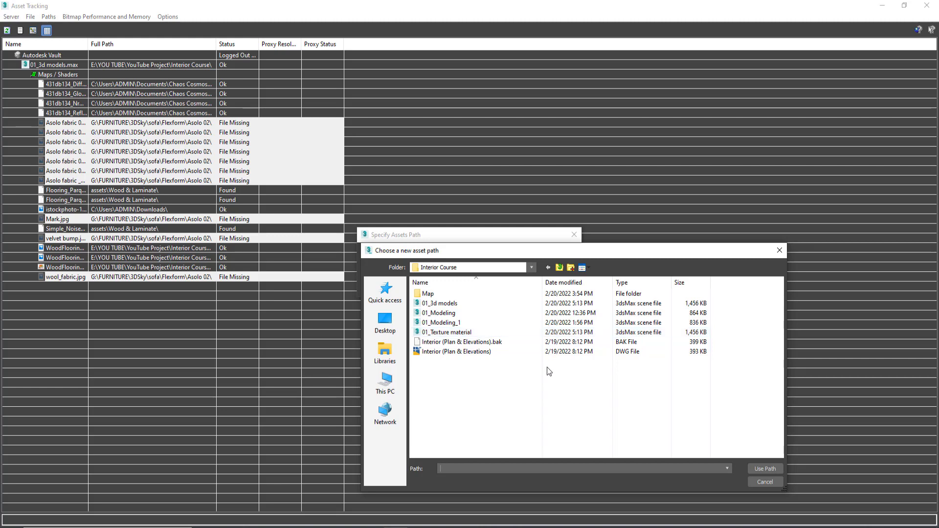
{"action": "left_click", "coordinate": [377, 526]}
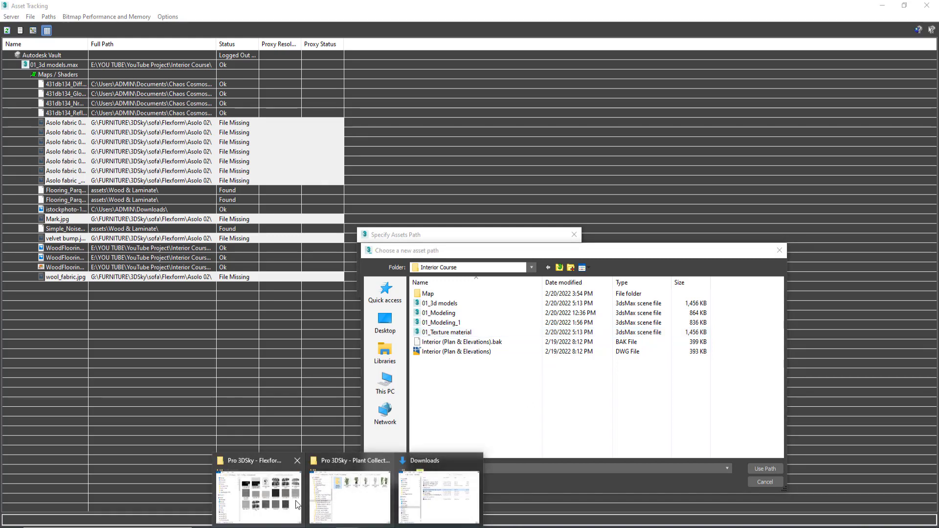
{"action": "left_click", "coordinate": [259, 497]}
{"action": "left_click", "coordinate": [665, 126]}
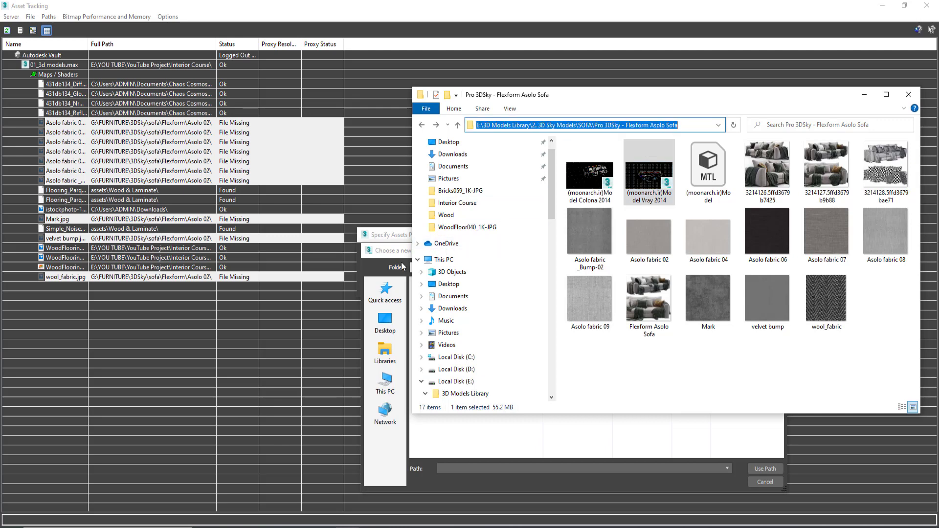
{"action": "left_click", "coordinate": [376, 239]}
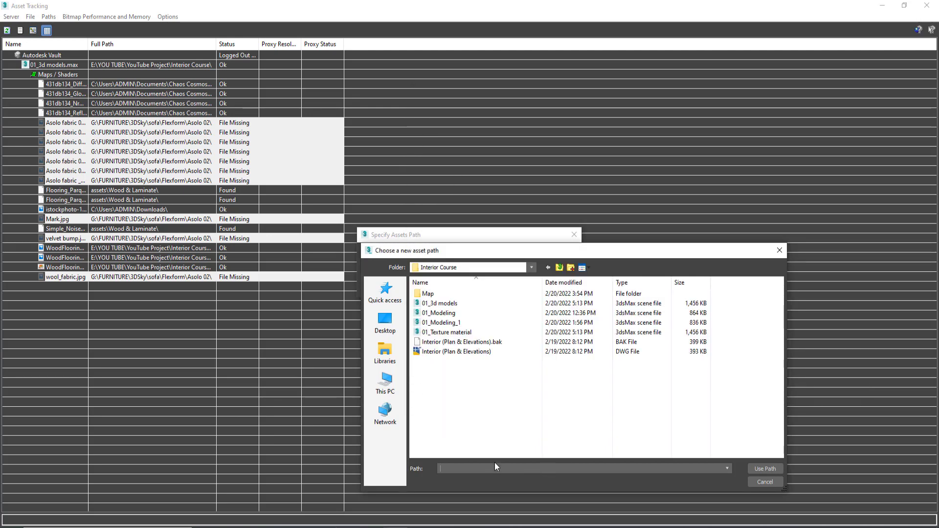
{"action": "type", "text": "E:\\3D Models Library\\2. 3D Sky Models\\SOFA\\Pro 3DSky - Flexform Asolo Sofa"}
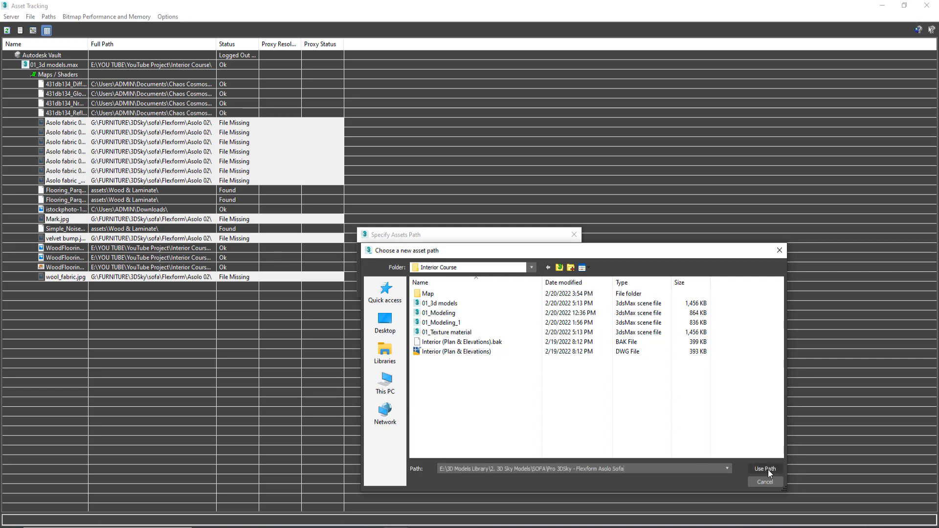
{"action": "left_click", "coordinate": [767, 468]}
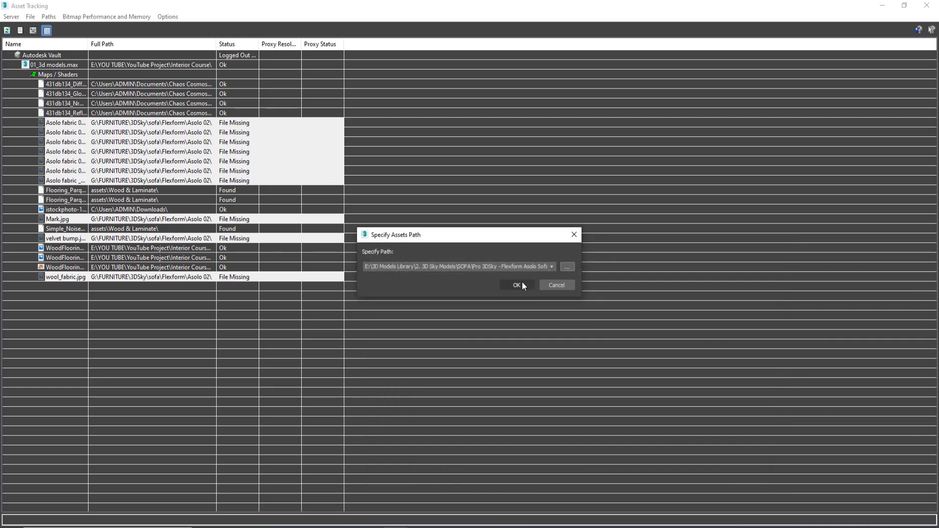
{"action": "left_click", "coordinate": [518, 282]}
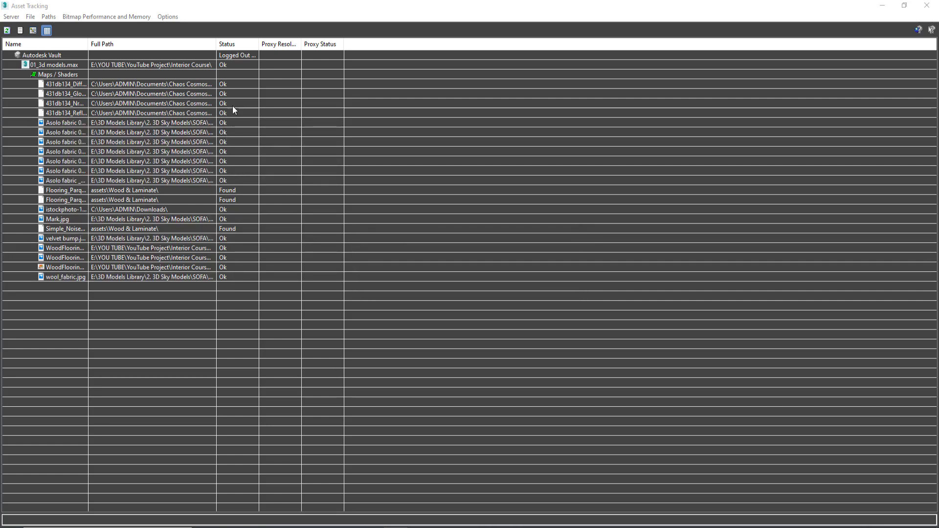
Step: Close Asset Tracking and orbit the viewport to see the sofa in perspective
{"action": "left_click", "coordinate": [927, 6]}
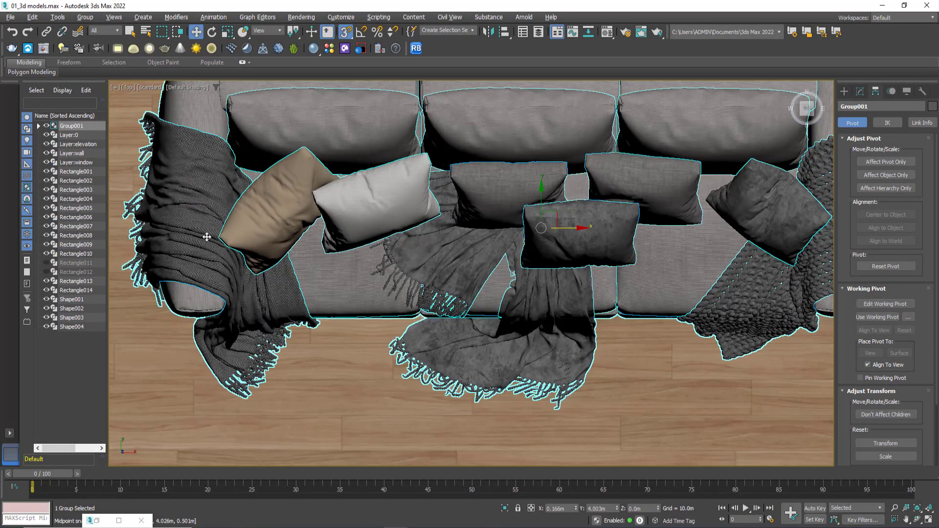
{"action": "scroll", "coordinate": [207, 250], "scroll_direction": "down", "scroll_amount": 2}
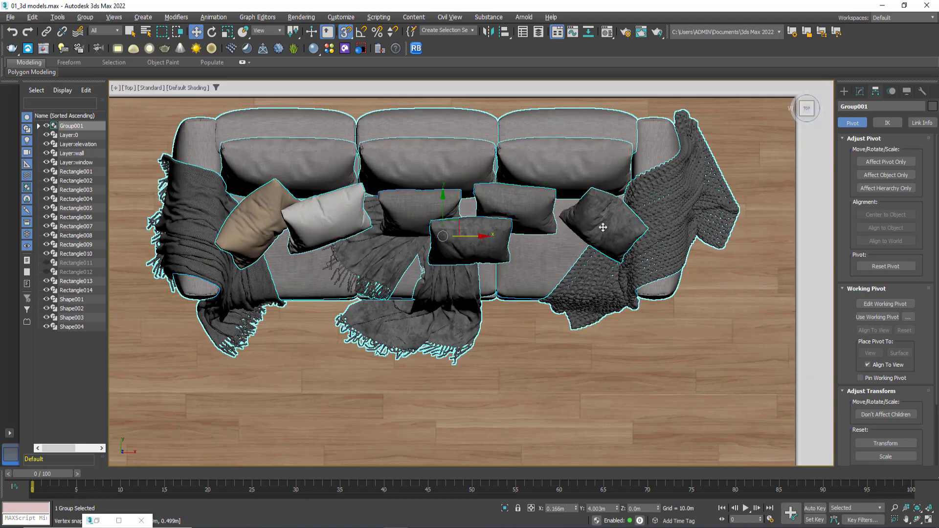
{"action": "scroll", "coordinate": [641, 216], "scroll_direction": "up", "scroll_amount": 2}
{"action": "scroll", "coordinate": [562, 242], "scroll_direction": "down", "scroll_amount": 2}
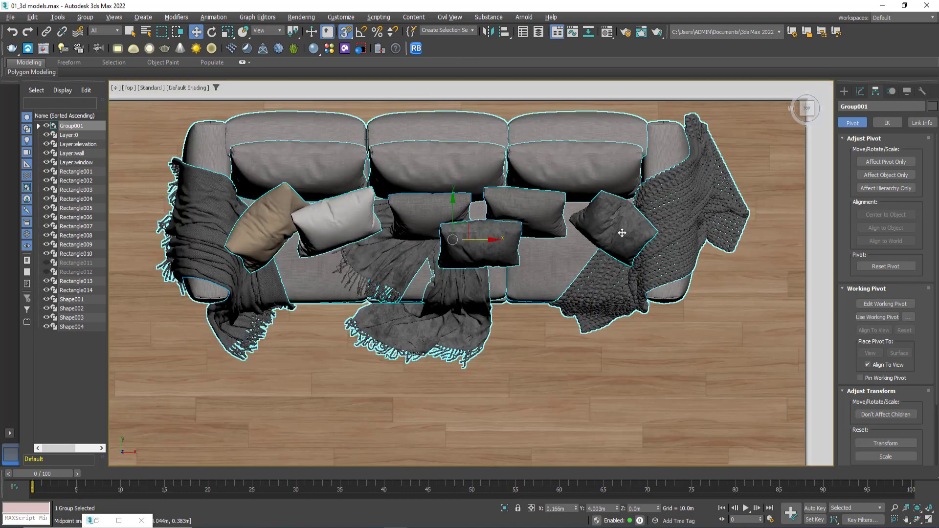
{"action": "middle_click_drag", "start_coordinate": [549, 249], "coordinate": [556, 235], "text": "alt"}
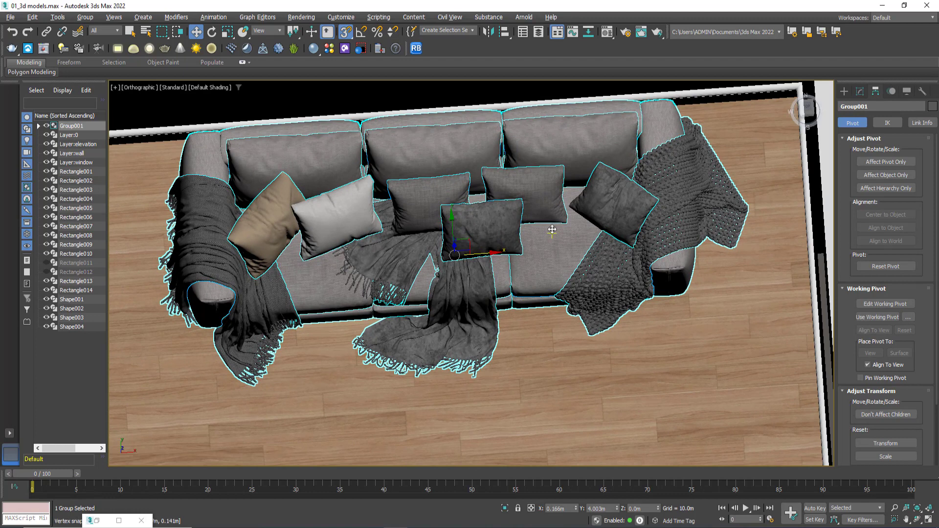
{"action": "scroll", "coordinate": [552, 229], "scroll_direction": "up", "scroll_amount": 3}
{"action": "scroll", "coordinate": [552, 228], "scroll_direction": "down", "scroll_amount": 3}
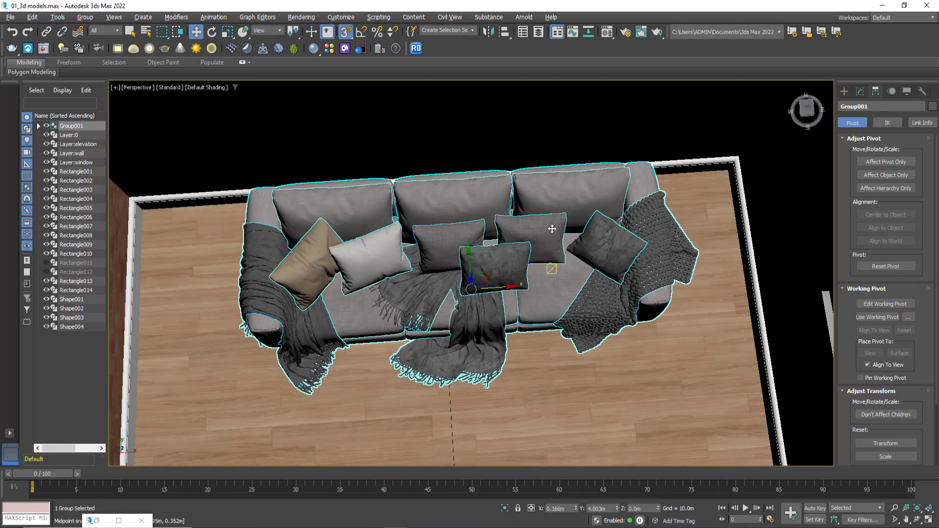
Step: Try relinking the missing Flooring_Parquet bitmaps in Relink Bitmaps, then close the tool
{"action": "left_click", "coordinate": [416, 48]}
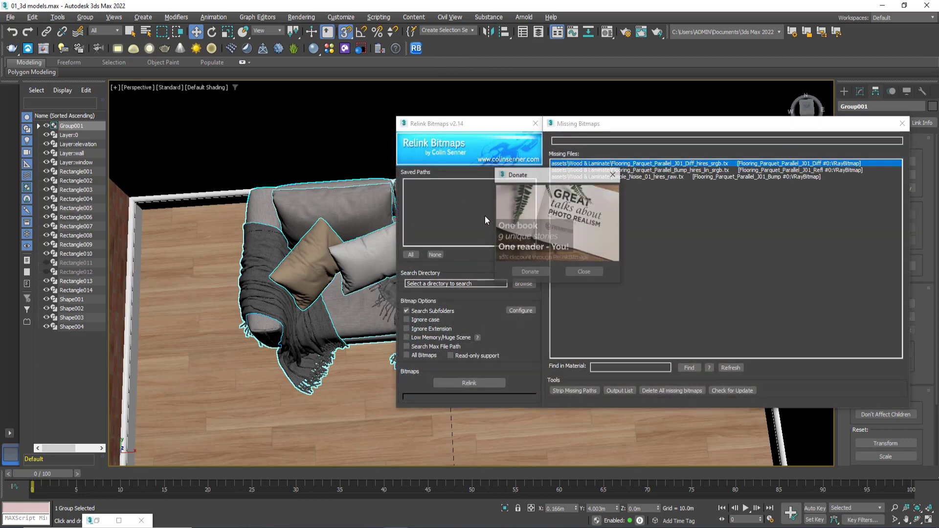
{"action": "left_click", "coordinate": [585, 272]}
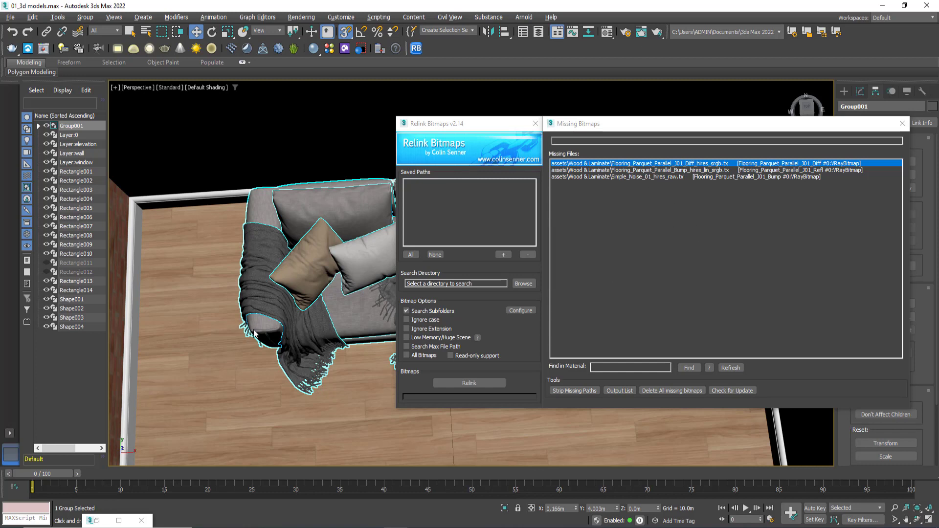
{"action": "left_click", "coordinate": [727, 369]}
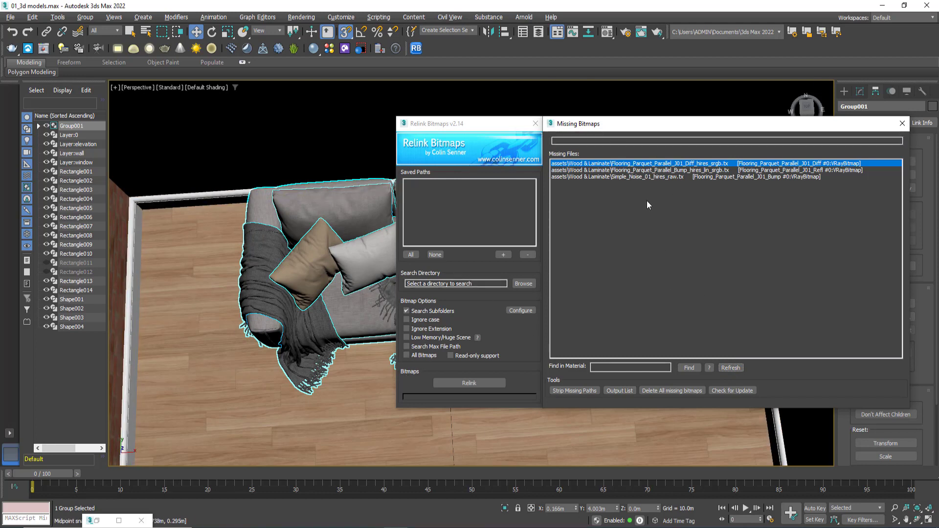
{"action": "left_click", "coordinate": [677, 280]}
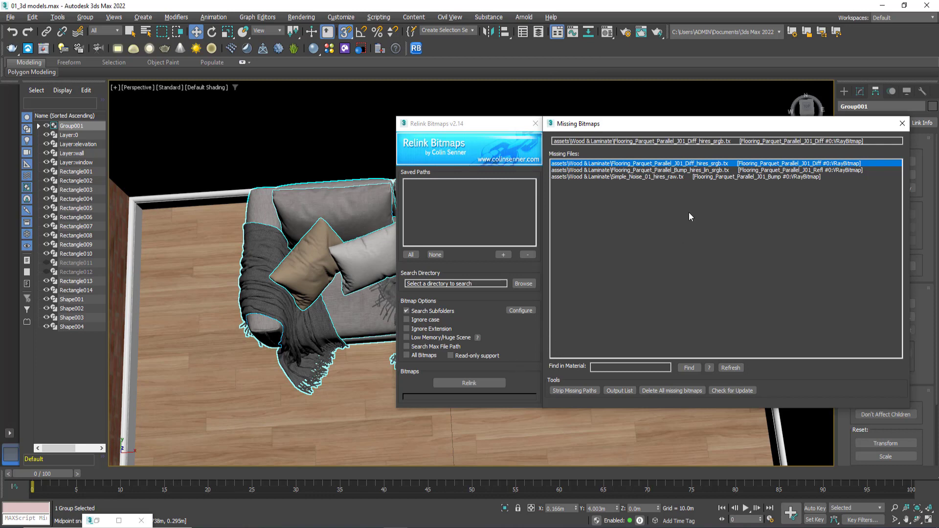
{"action": "left_click", "coordinate": [523, 283]}
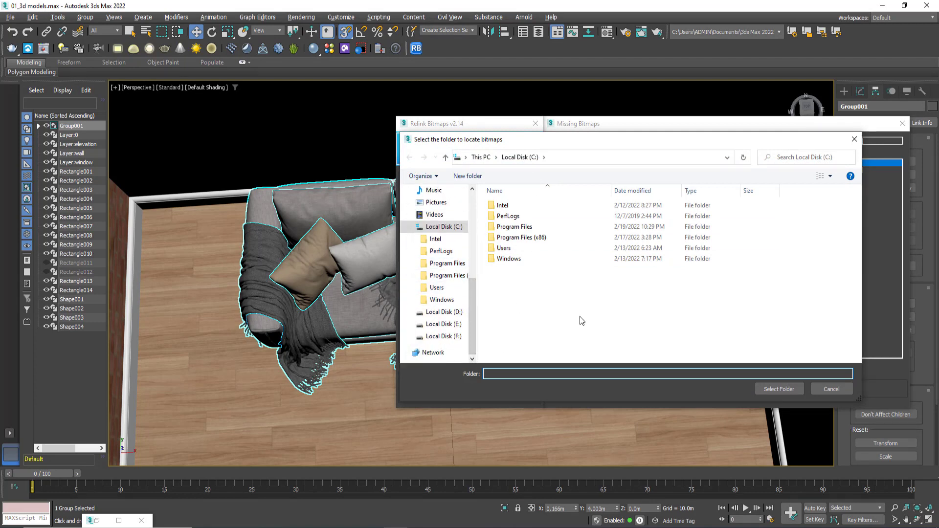
{"action": "left_click", "coordinate": [854, 139]}
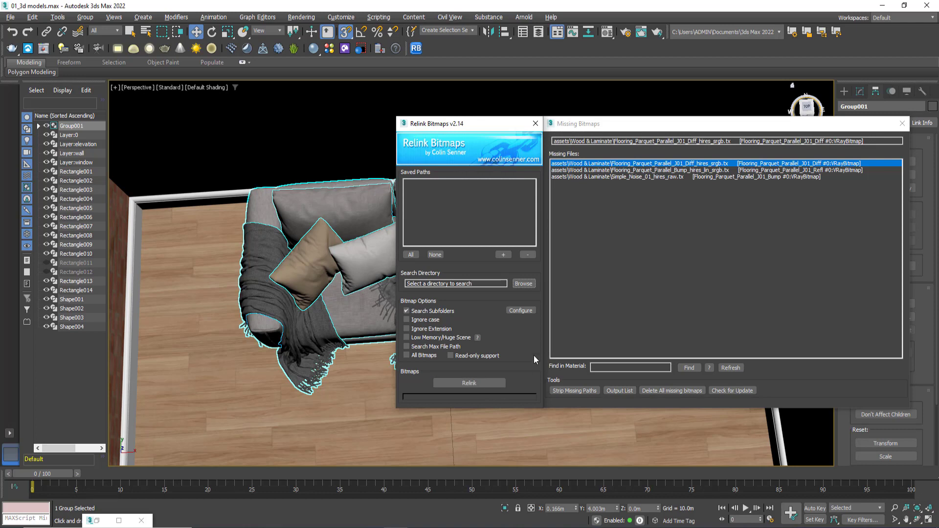
{"action": "left_click", "coordinate": [483, 385]}
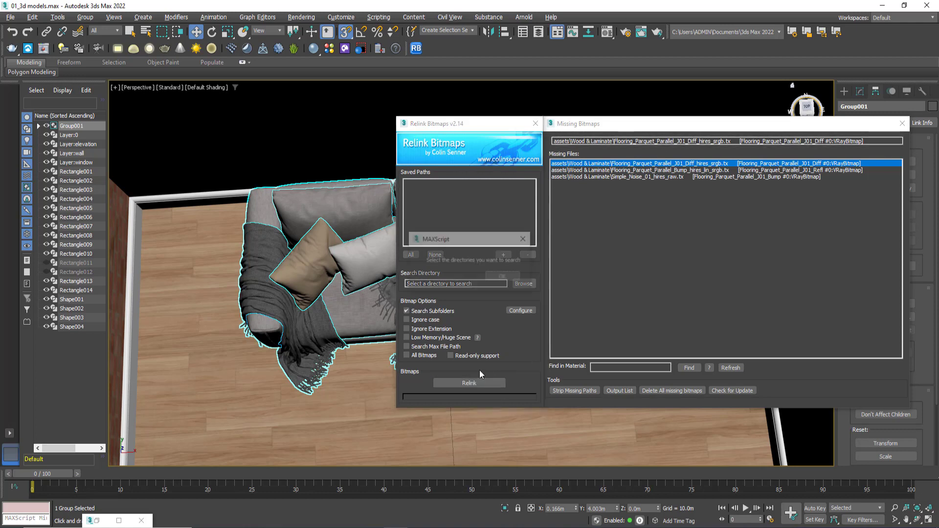
{"action": "left_click", "coordinate": [511, 277]}
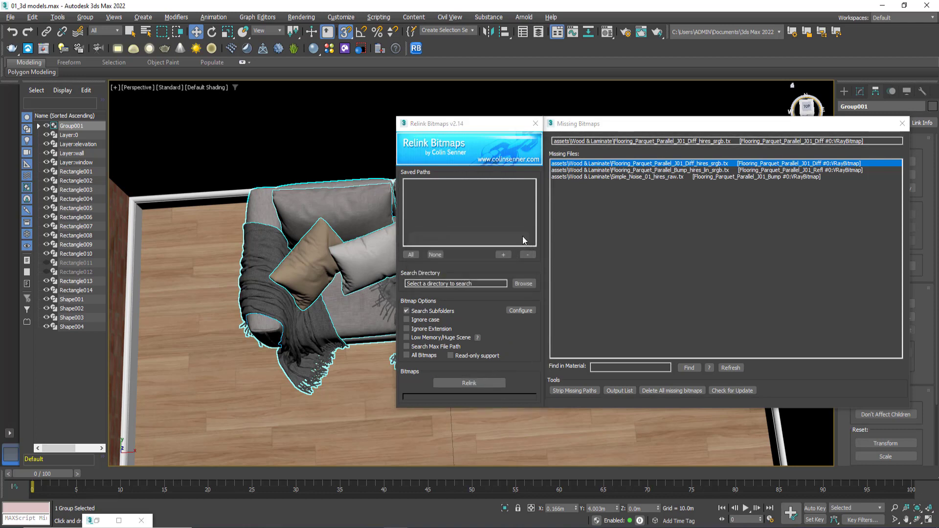
{"action": "left_click", "coordinate": [535, 123]}
Step: Orbit to a lower angle on the sofa and check the File menu without choosing anything
{"action": "scroll", "coordinate": [522, 266], "scroll_direction": "down", "scroll_amount": 5}
{"action": "scroll", "coordinate": [522, 266], "scroll_direction": "down", "scroll_amount": 3}
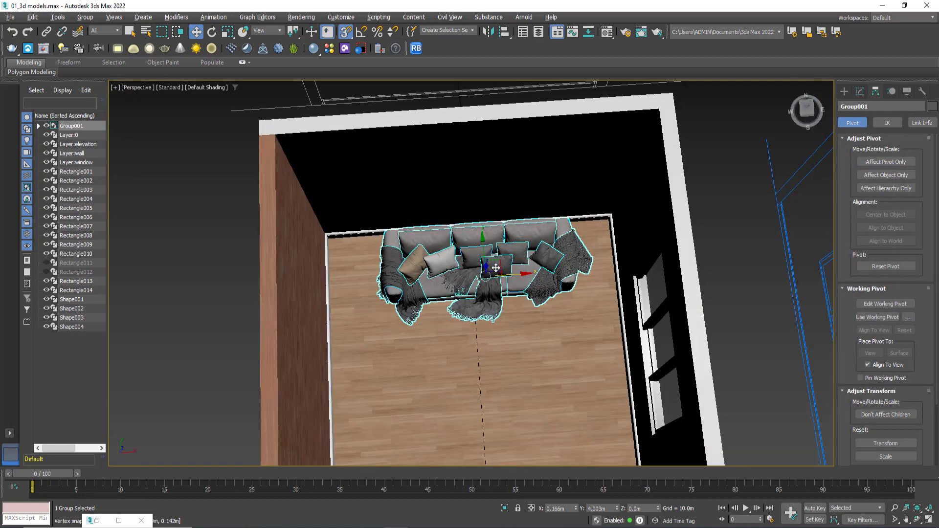
{"action": "scroll", "coordinate": [489, 269], "scroll_direction": "up", "scroll_amount": 5}
{"action": "scroll", "coordinate": [484, 272], "scroll_direction": "down", "scroll_amount": 3}
{"action": "middle_click_drag", "start_coordinate": [483, 272], "coordinate": [479, 244], "text": "alt"}
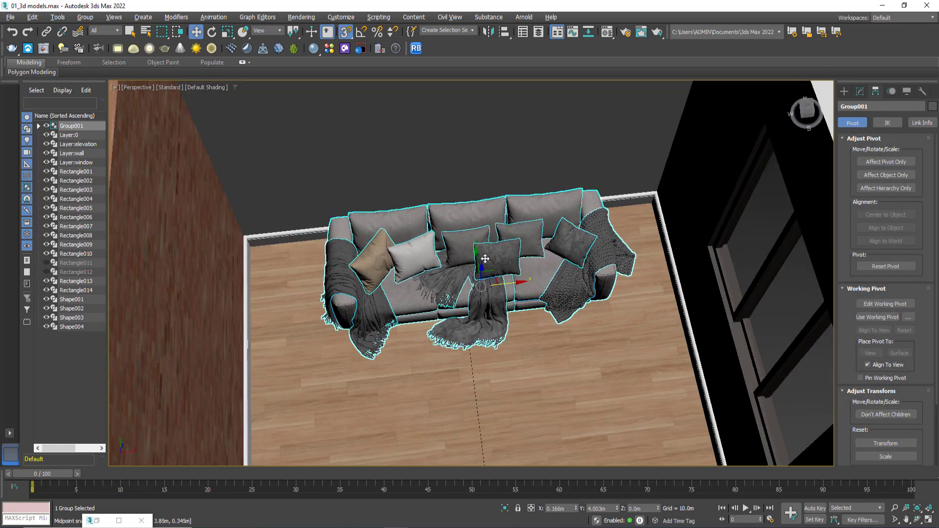
{"action": "scroll", "coordinate": [432, 268], "scroll_direction": "down", "scroll_amount": 3}
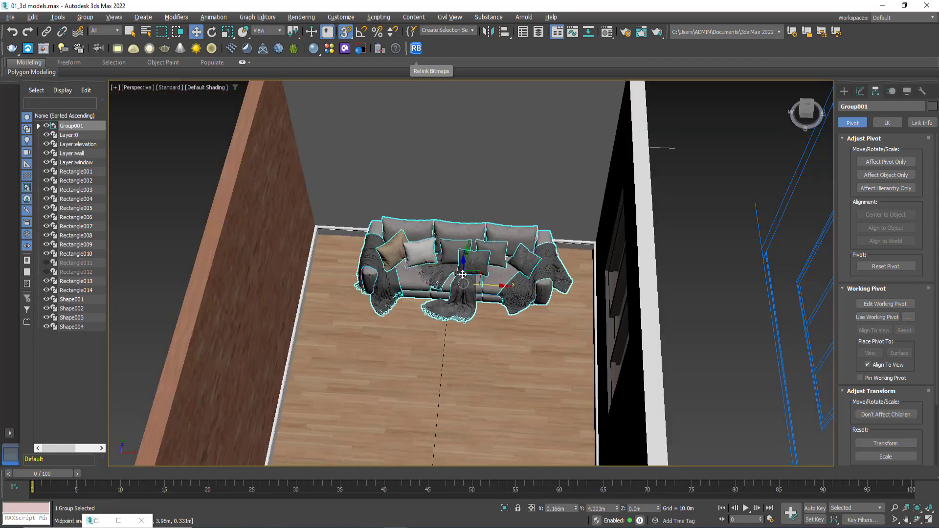
{"action": "left_click", "coordinate": [9, 17]}
{"action": "mouse_move", "coordinate": [26, 201]}
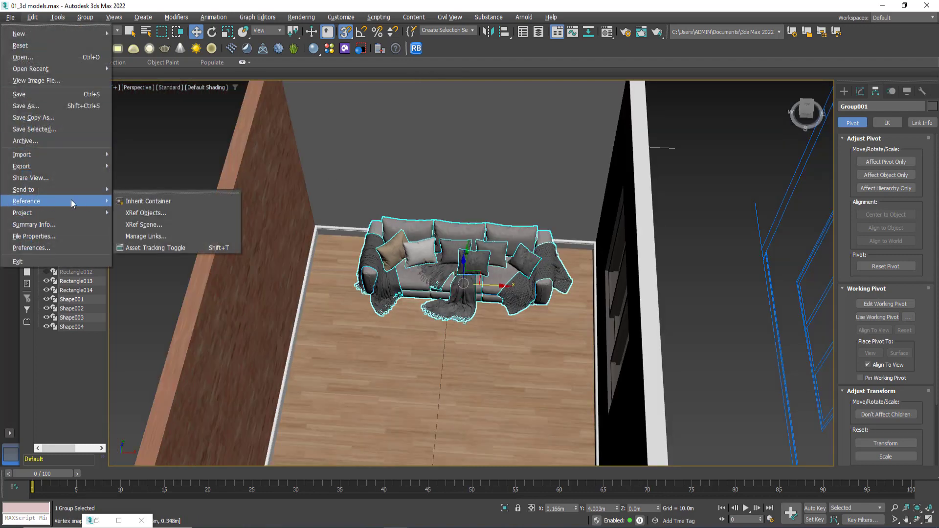
{"action": "left_click", "coordinate": [462, 264]}
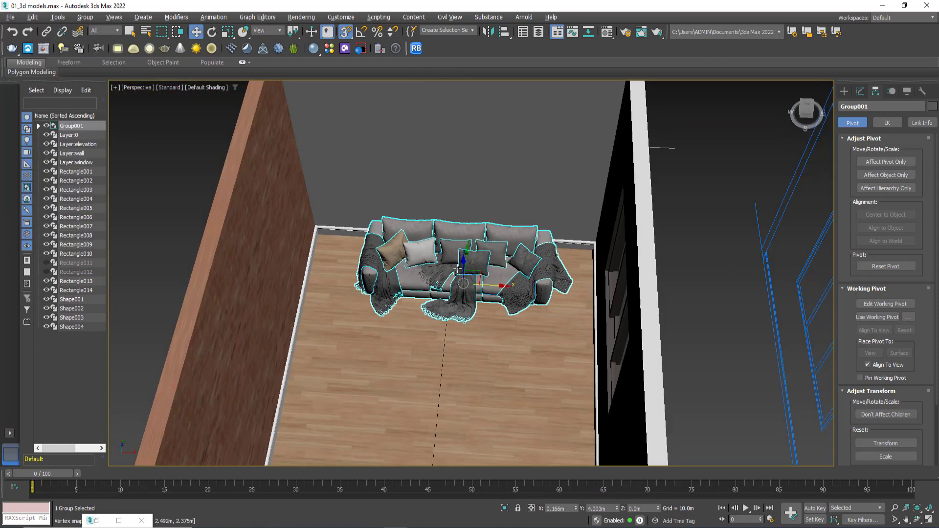
Step: Tilt the view down into the room, then open and minimize the Chaos Cosmos library
{"action": "scroll", "coordinate": [462, 268], "scroll_direction": "up", "scroll_amount": 3}
{"action": "scroll", "coordinate": [463, 268], "scroll_direction": "down", "scroll_amount": 5}
{"action": "mouse_move", "coordinate": [462, 267]}
{"action": "middle_mouse_down", "text": "alt"}
{"action": "mouse_move", "coordinate": [455, 301]}
{"action": "mouse_move", "coordinate": [538, 308]}
{"action": "mouse_move", "coordinate": [495, 305]}
{"action": "mouse_move", "coordinate": [502, 303]}
{"action": "middle_mouse_up", "text": "alt"}
{"action": "scroll", "coordinate": [450, 302], "scroll_direction": "down", "scroll_amount": 3}
{"action": "scroll", "coordinate": [533, 310], "scroll_direction": "up", "scroll_amount": 4}
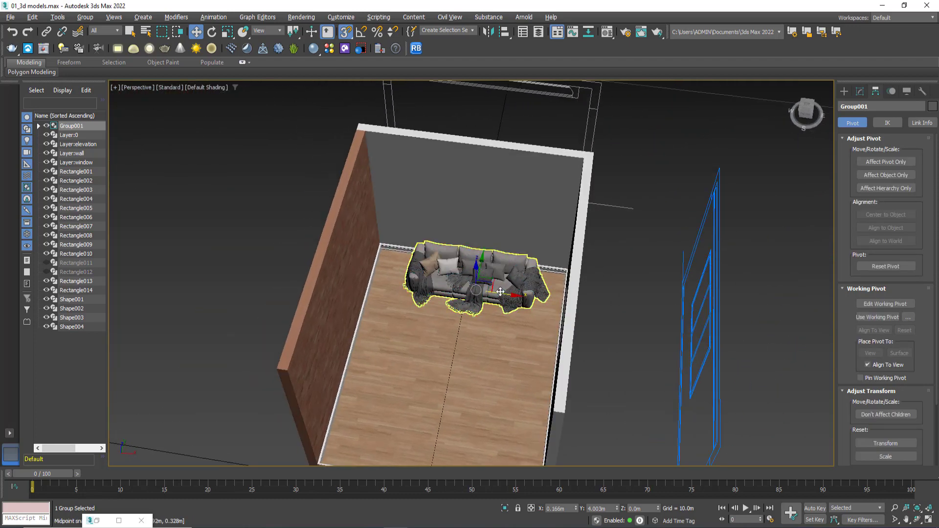
{"action": "scroll", "coordinate": [506, 282], "scroll_direction": "up", "scroll_amount": 4}
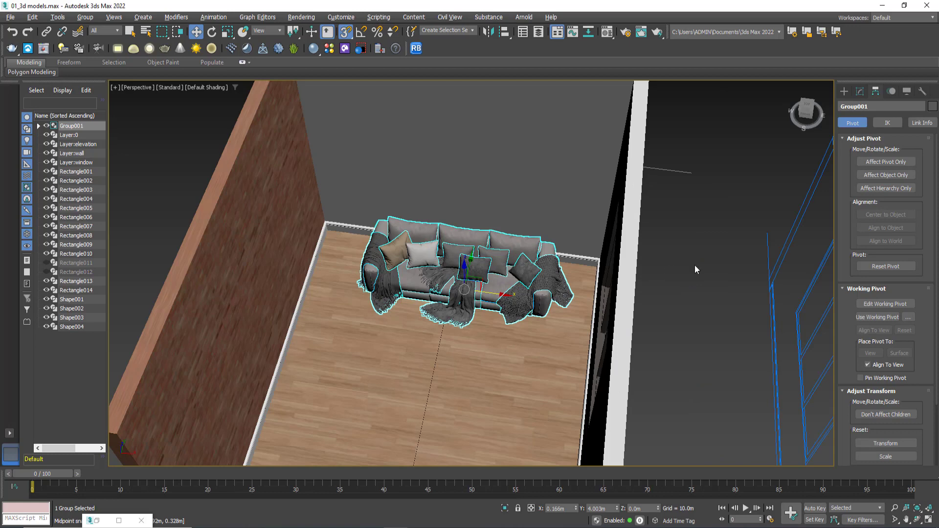
{"action": "left_click", "coordinate": [345, 49]}
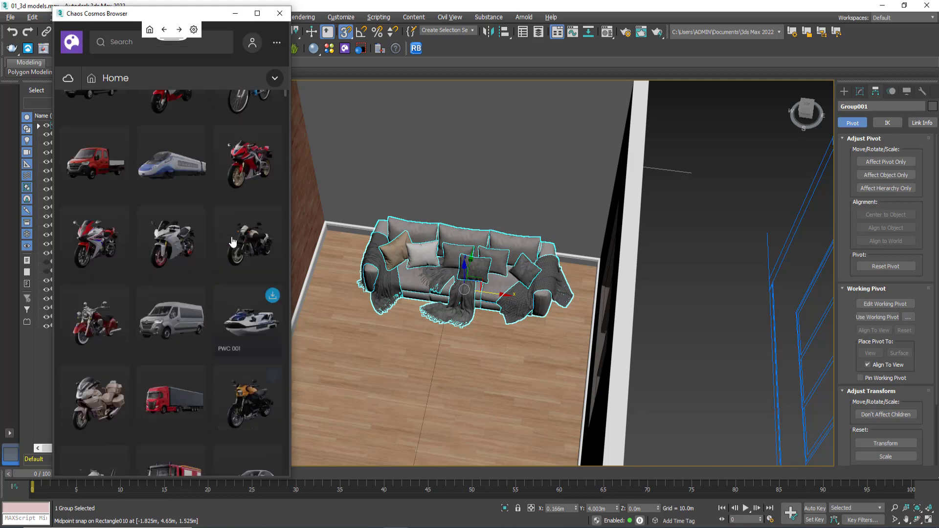
{"action": "left_click", "coordinate": [235, 13]}
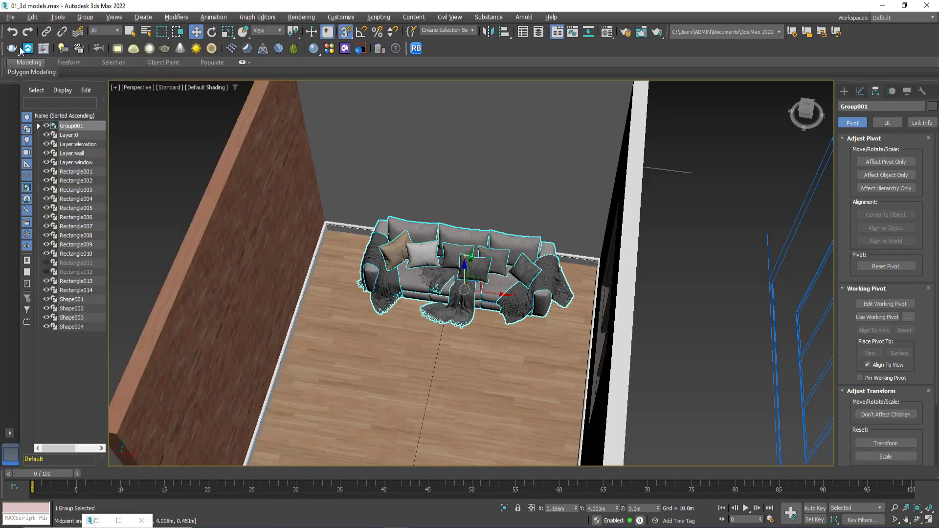
Step: Open the sofa group and delete the throw blanket draped over its right end
{"action": "left_click", "coordinate": [78, 19]}
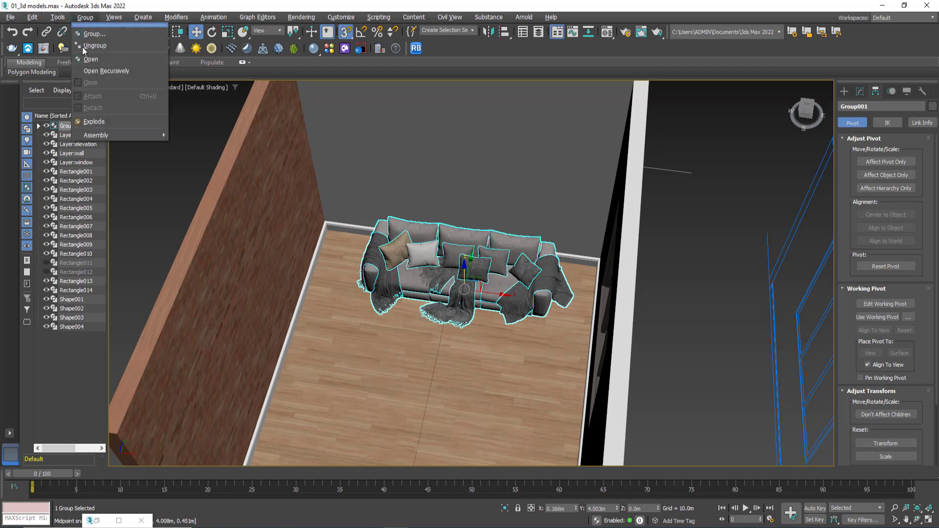
{"action": "left_click", "coordinate": [93, 59]}
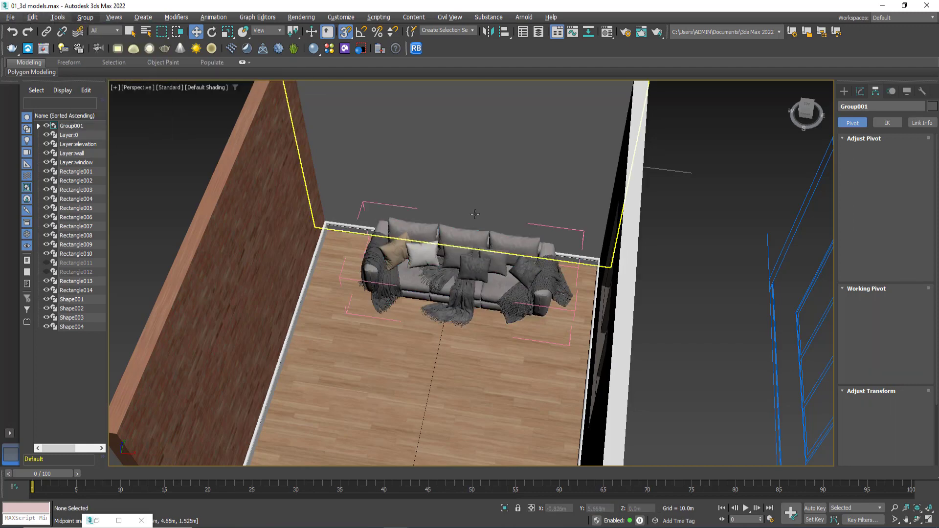
{"action": "scroll", "coordinate": [517, 299], "scroll_direction": "up", "scroll_amount": 3}
{"action": "left_click", "coordinate": [527, 295]}
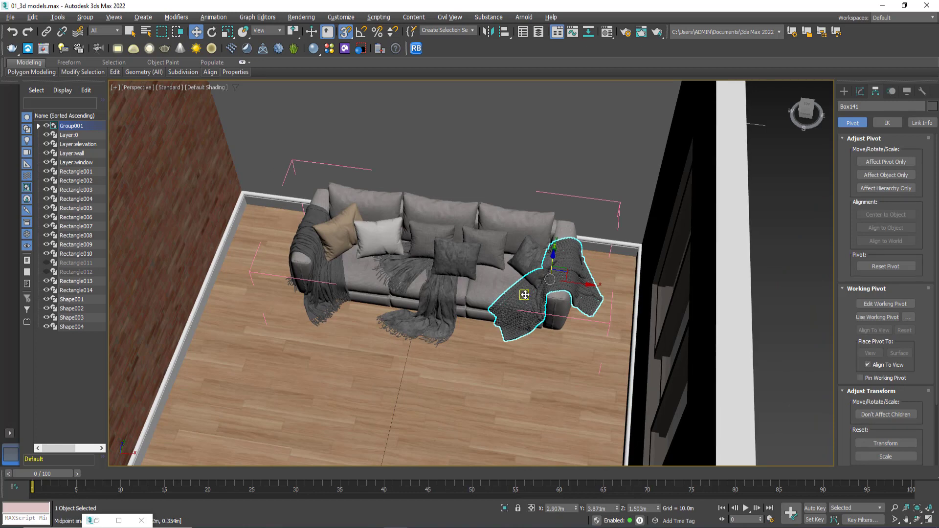
{"action": "scroll", "coordinate": [443, 281], "scroll_direction": "up", "scroll_amount": 2}
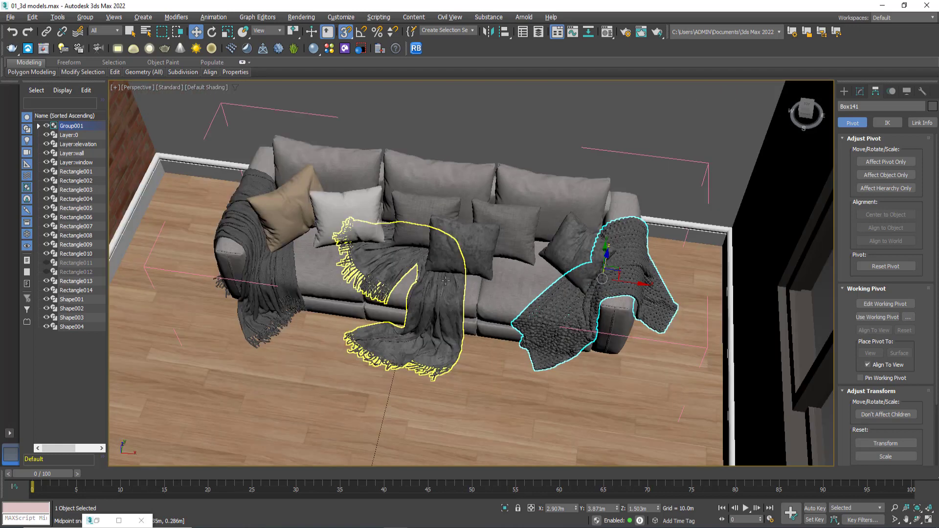
{"action": "scroll", "coordinate": [443, 281], "scroll_direction": "up", "scroll_amount": 2}
{"action": "key", "text": "Delete"}
{"action": "scroll", "coordinate": [614, 284], "scroll_direction": "down", "scroll_amount": 2}
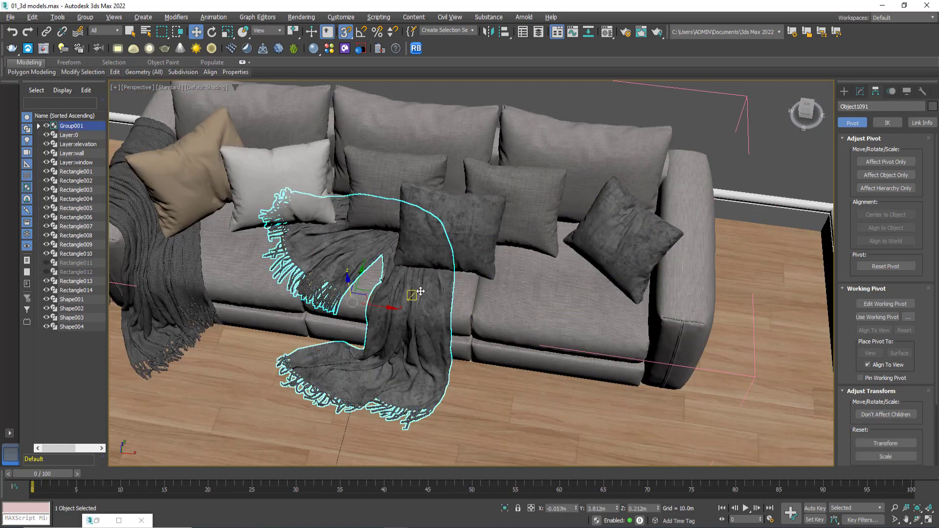
{"action": "scroll", "coordinate": [568, 260], "scroll_direction": "down", "scroll_amount": 3}
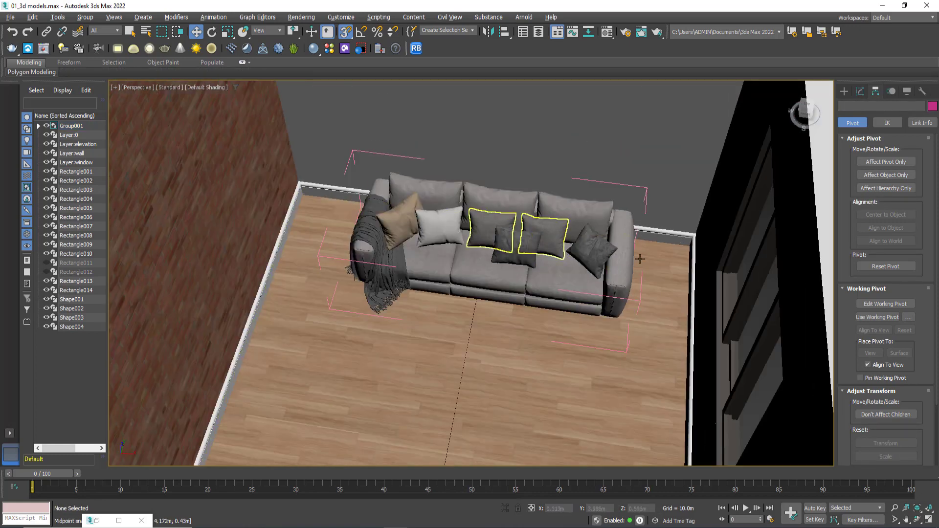
Step: Close the sofa group again, orbit around it, and deselect it
{"action": "left_click", "coordinate": [634, 300]}
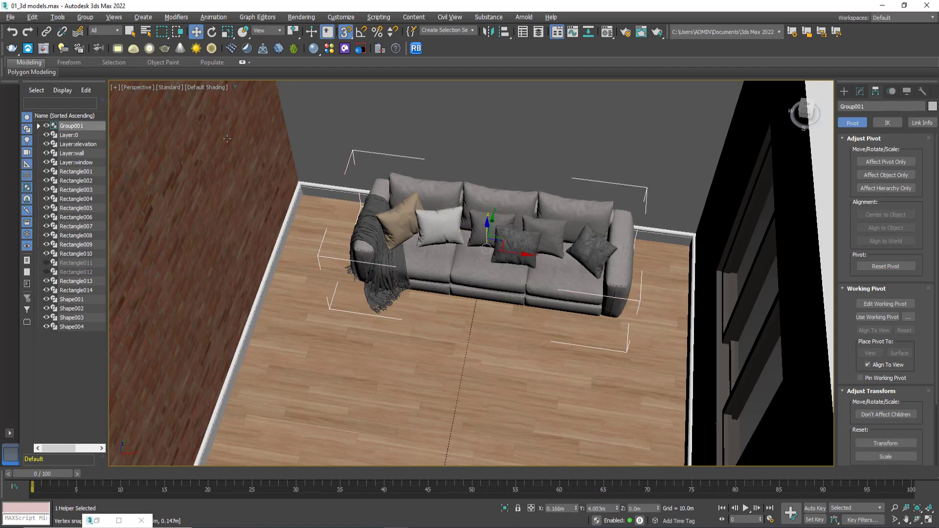
{"action": "left_click", "coordinate": [80, 18]}
{"action": "left_click", "coordinate": [98, 78]}
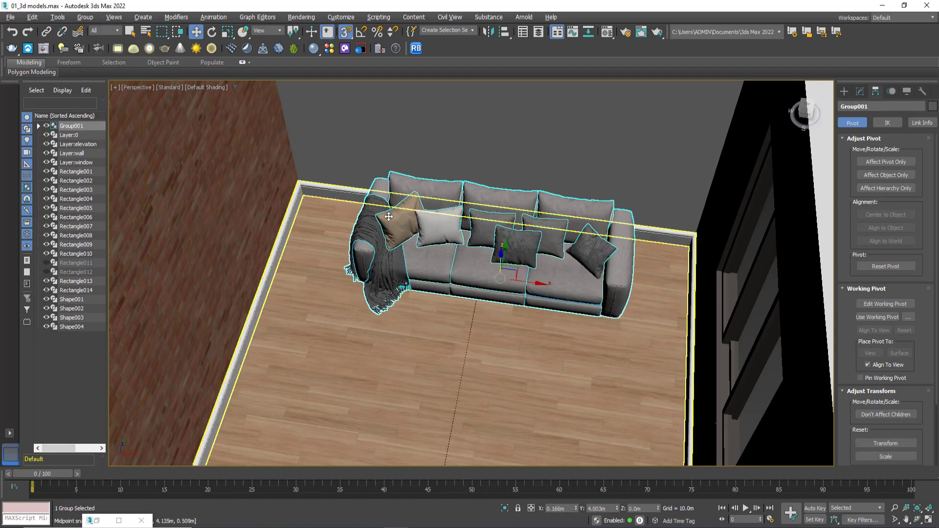
{"action": "middle_click_drag", "start_coordinate": [489, 255], "coordinate": [525, 257], "text": "alt"}
{"action": "scroll", "coordinate": [525, 257], "scroll_direction": "down", "scroll_amount": 2}
{"action": "left_click", "coordinate": [732, 244]}
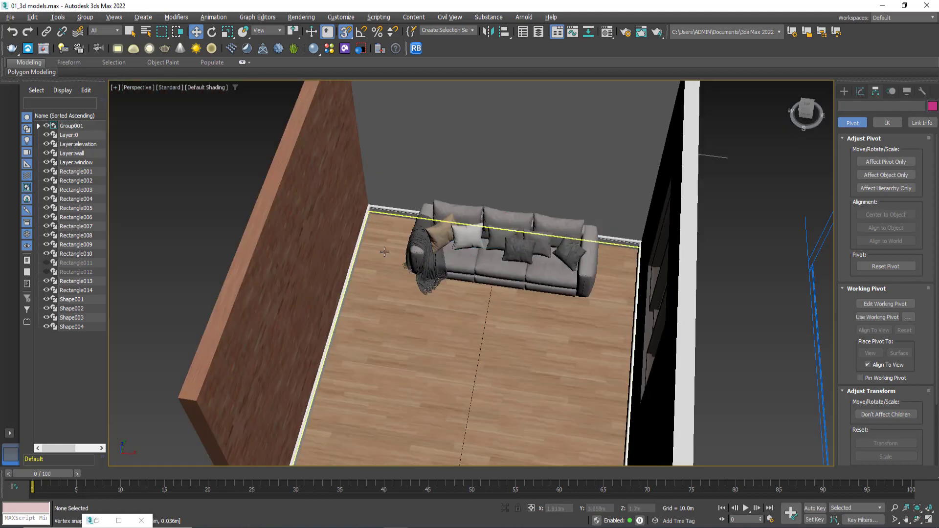
{"action": "scroll", "coordinate": [237, 190], "scroll_direction": "down", "scroll_amount": 3}
Step: Restore and maximize the Chaos Cosmos browser showing only Downloaded assets
{"action": "left_click", "coordinate": [96, 521]}
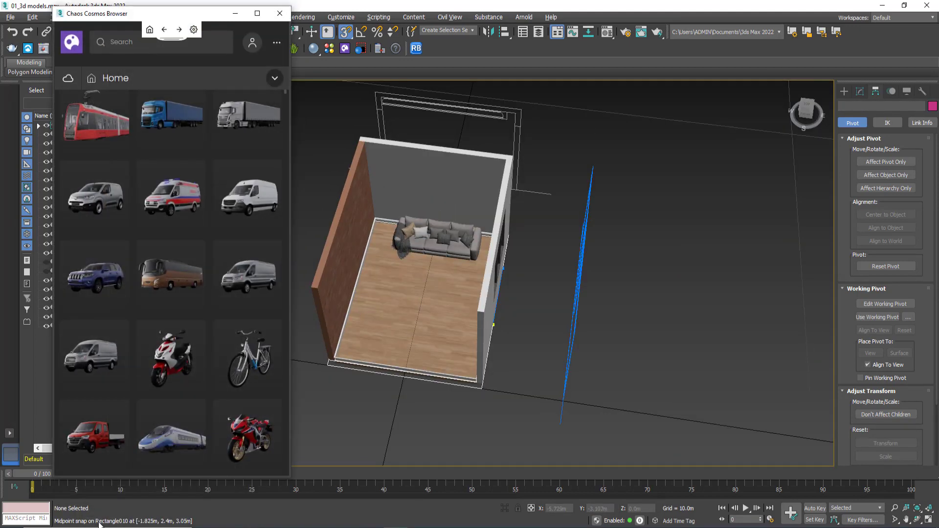
{"action": "scroll", "coordinate": [251, 119], "scroll_direction": "up", "scroll_amount": 2}
{"action": "scroll", "coordinate": [248, 146], "scroll_direction": "up", "scroll_amount": 2}
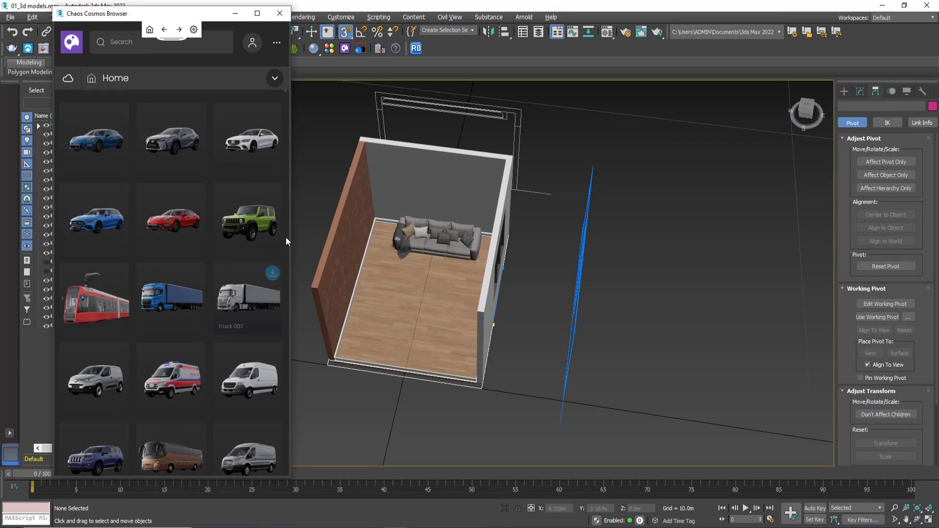
{"action": "left_click", "coordinate": [257, 15]}
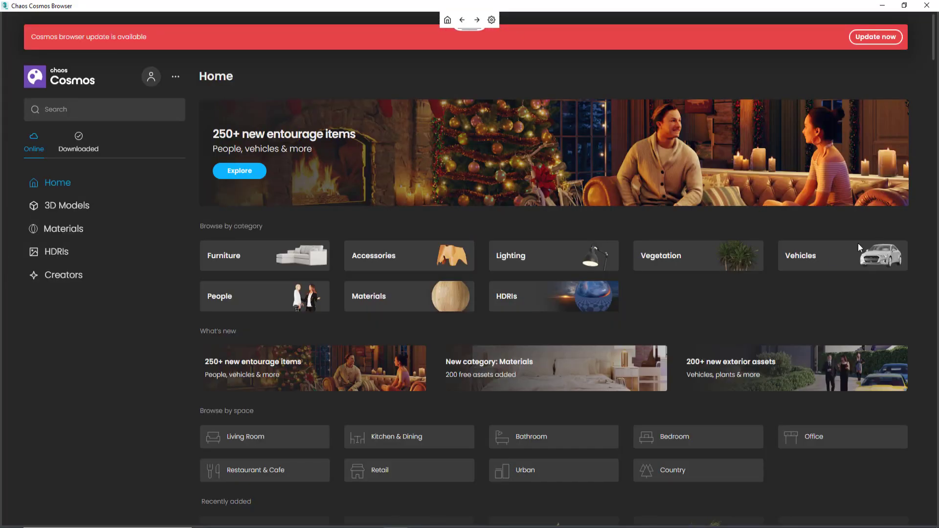
{"action": "left_click", "coordinate": [90, 151]}
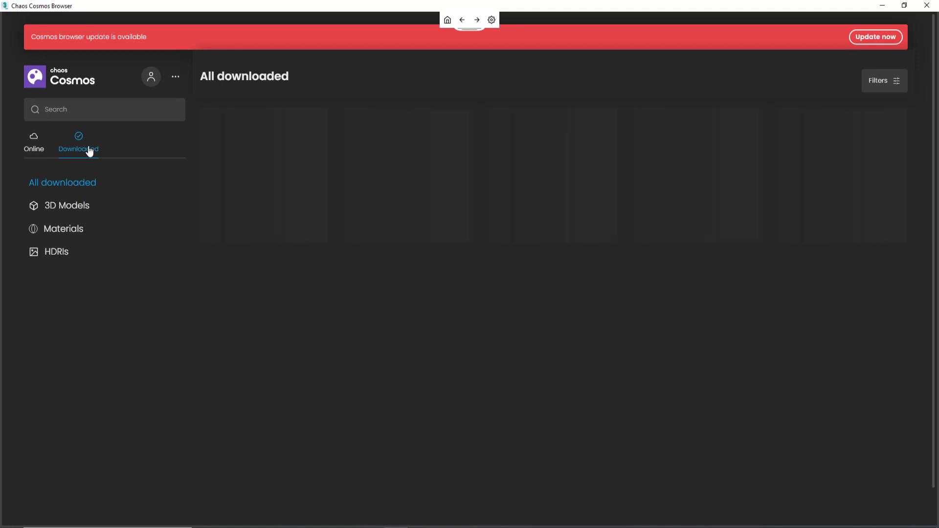
Step: Import Indoor Plant 011 into the room and minimize the Cosmos browser
{"action": "scroll", "coordinate": [862, 277], "scroll_direction": "down", "scroll_amount": 3}
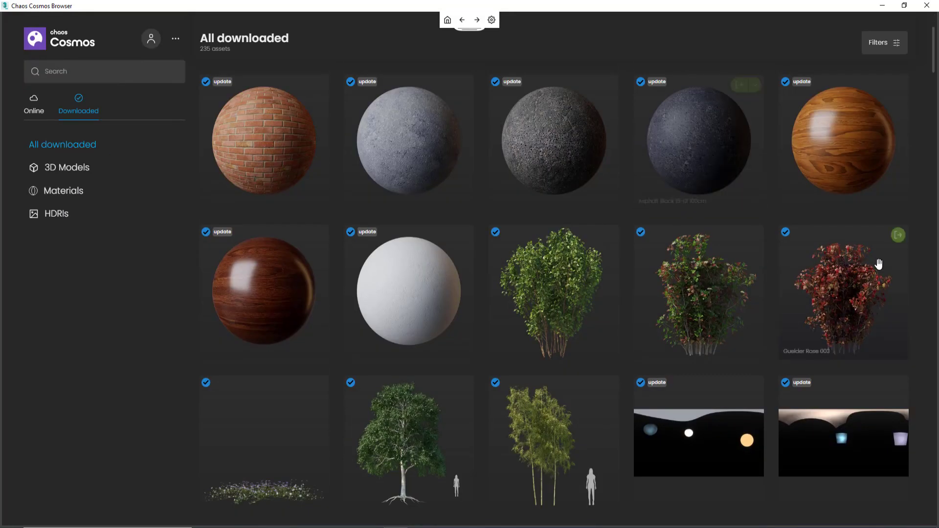
{"action": "scroll", "coordinate": [879, 264], "scroll_direction": "down", "scroll_amount": 5}
{"action": "scroll", "coordinate": [880, 269], "scroll_direction": "down", "scroll_amount": 4}
{"action": "scroll", "coordinate": [883, 274], "scroll_direction": "down", "scroll_amount": 2}
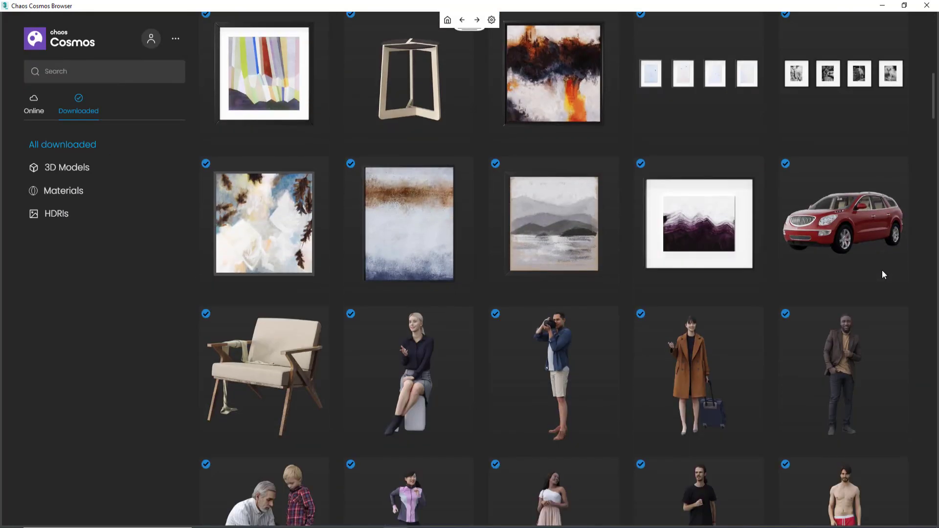
{"action": "scroll", "coordinate": [699, 284], "scroll_direction": "down", "scroll_amount": 3}
{"action": "scroll", "coordinate": [702, 286], "scroll_direction": "down", "scroll_amount": 4}
{"action": "scroll", "coordinate": [704, 289], "scroll_direction": "down", "scroll_amount": 5}
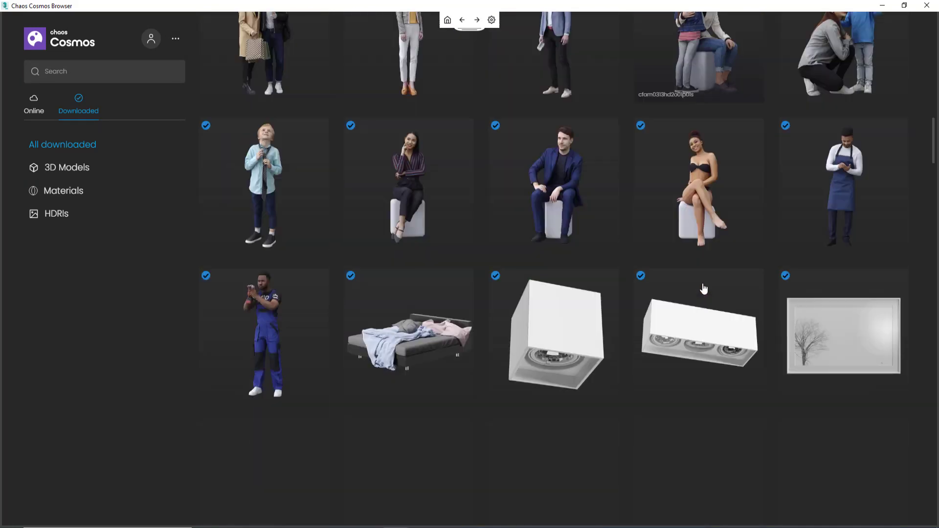
{"action": "scroll", "coordinate": [703, 288], "scroll_direction": "down", "scroll_amount": 3}
{"action": "scroll", "coordinate": [703, 289], "scroll_direction": "down", "scroll_amount": 1}
{"action": "scroll", "coordinate": [704, 288], "scroll_direction": "down", "scroll_amount": 2}
{"action": "scroll", "coordinate": [703, 289], "scroll_direction": "down", "scroll_amount": 2}
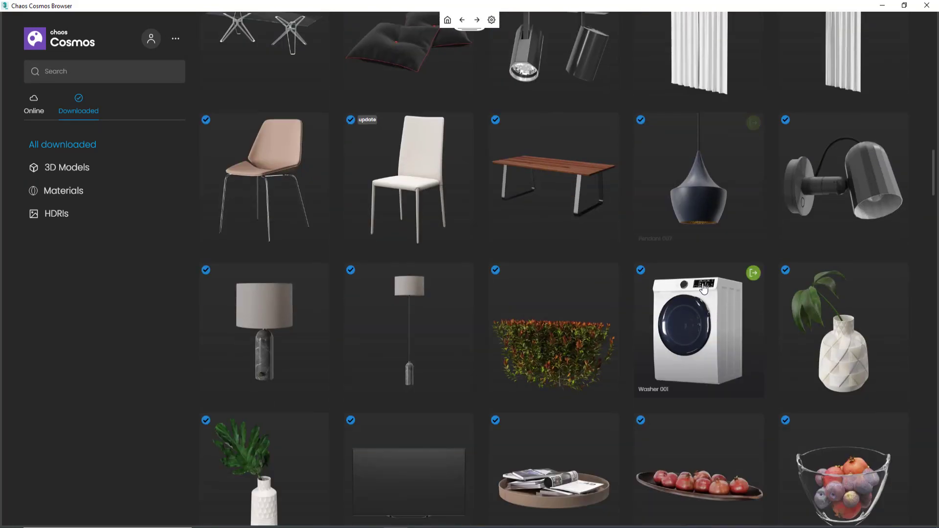
{"action": "scroll", "coordinate": [703, 288], "scroll_direction": "down", "scroll_amount": 2}
{"action": "scroll", "coordinate": [732, 294], "scroll_direction": "down", "scroll_amount": 3}
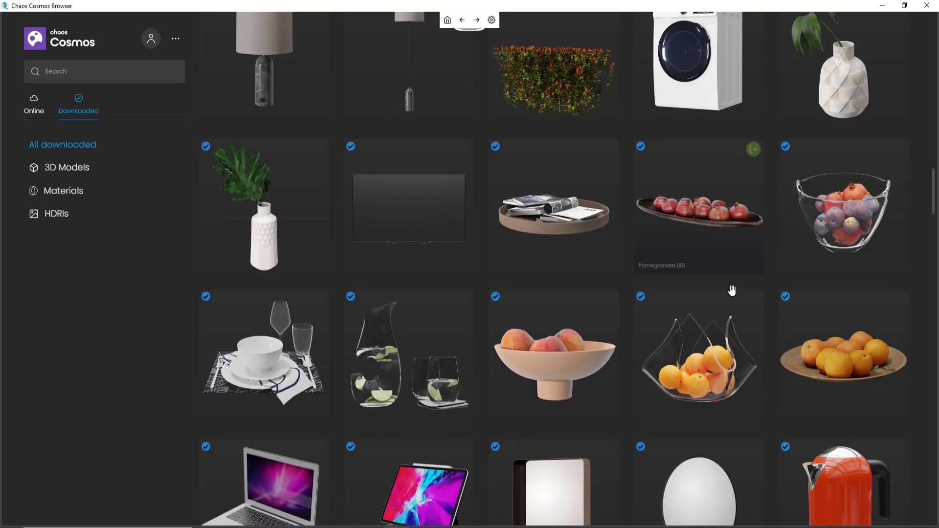
{"action": "scroll", "coordinate": [732, 293], "scroll_direction": "down", "scroll_amount": 3}
{"action": "scroll", "coordinate": [732, 293], "scroll_direction": "down", "scroll_amount": 3}
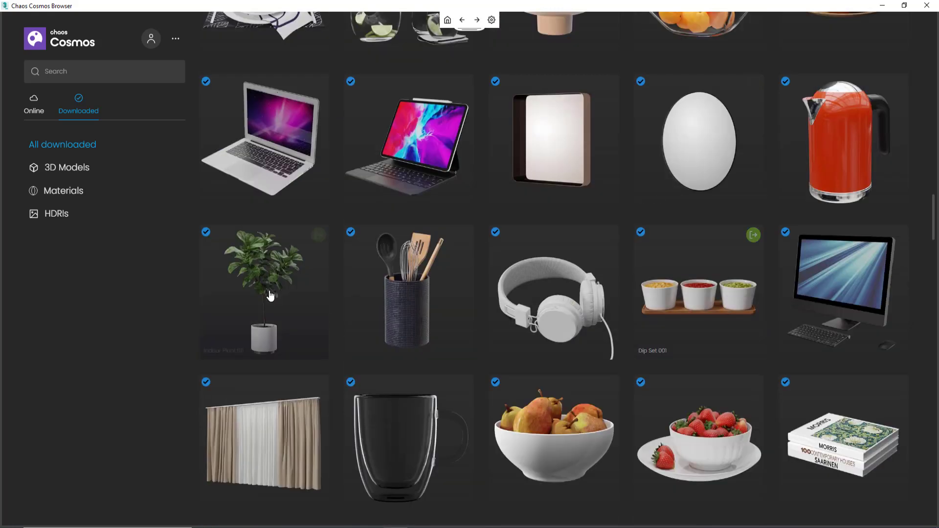
{"action": "mouse_move", "coordinate": [263, 484]}
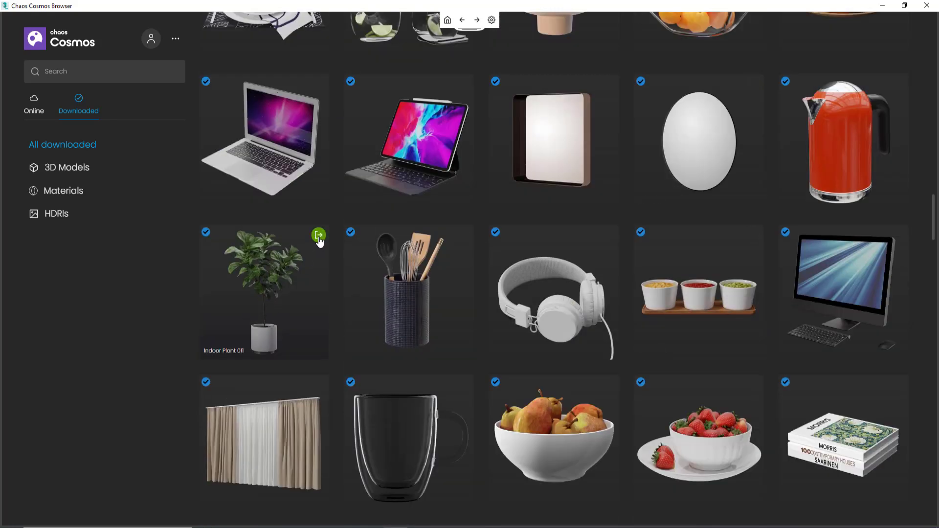
{"action": "left_click", "coordinate": [318, 236]}
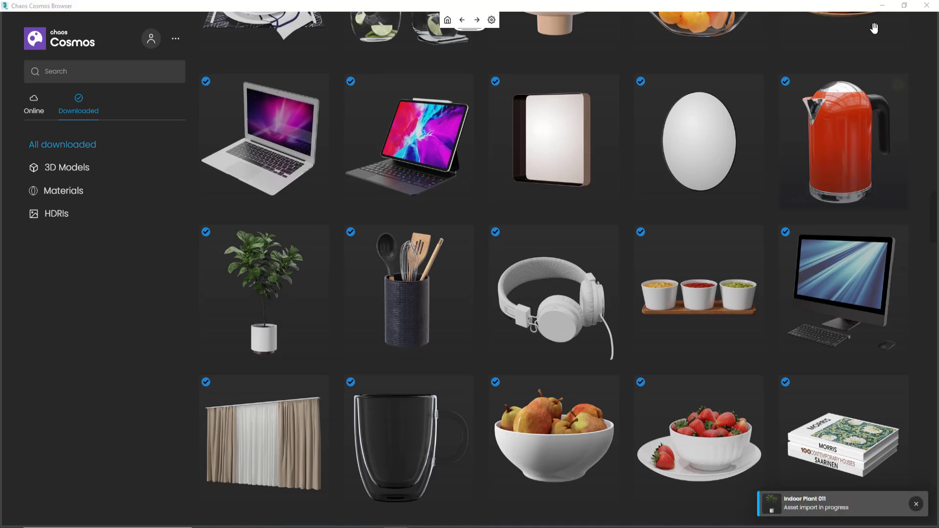
{"action": "left_click", "coordinate": [882, 5]}
{"action": "scroll", "coordinate": [421, 377], "scroll_direction": "up", "scroll_amount": 2}
Step: Move the fiddle-leaf plant back toward the sofa's left end
{"action": "scroll", "coordinate": [421, 376], "scroll_direction": "up", "scroll_amount": 3}
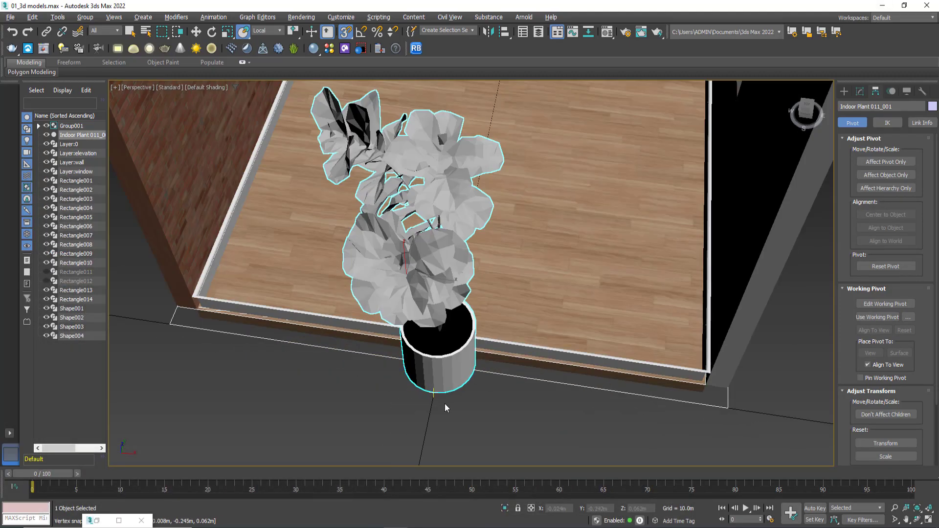
{"action": "scroll", "coordinate": [421, 377], "scroll_direction": "down", "scroll_amount": 4}
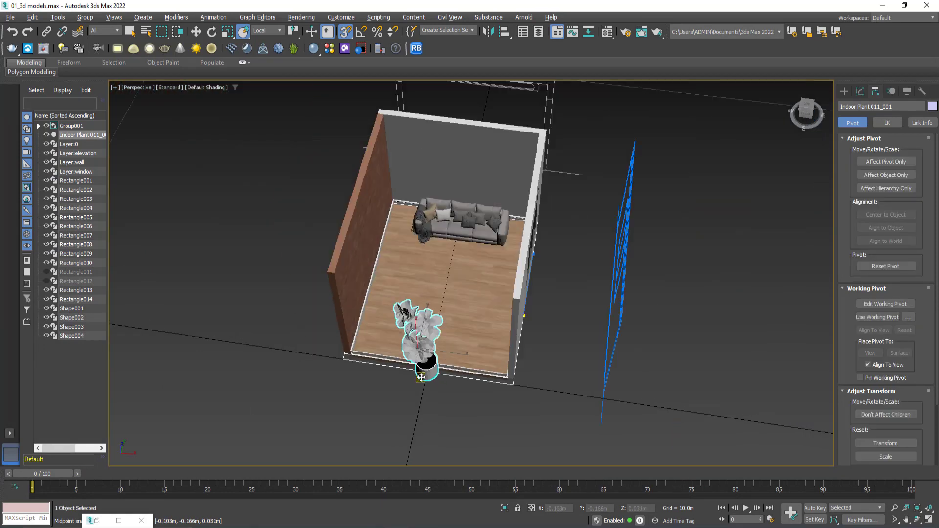
{"action": "left_click", "coordinate": [196, 32]}
{"action": "scroll", "coordinate": [428, 348], "scroll_direction": "up", "scroll_amount": 5}
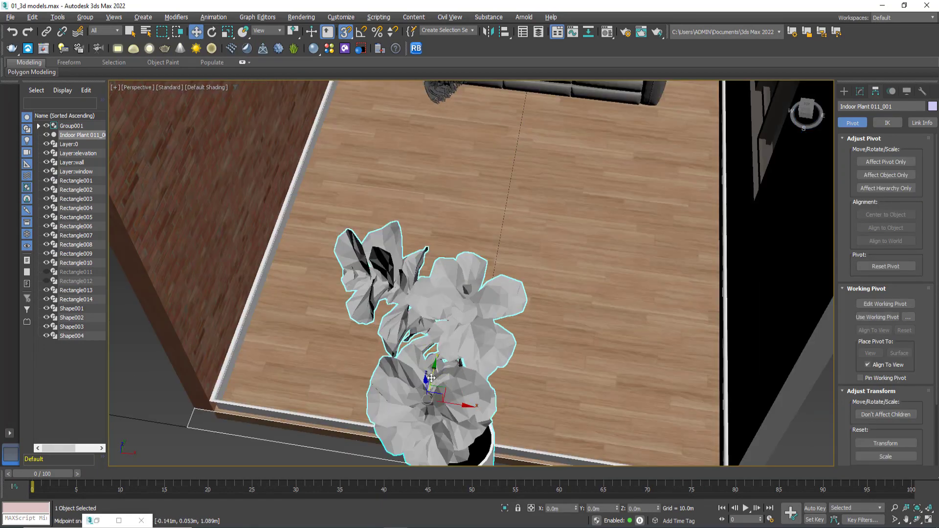
{"action": "left_click_drag", "start_coordinate": [444, 387], "coordinate": [454, 234]}
{"action": "scroll", "coordinate": [532, 160], "scroll_direction": "down", "scroll_amount": 5}
{"action": "scroll", "coordinate": [533, 160], "scroll_direction": "up", "scroll_amount": 2}
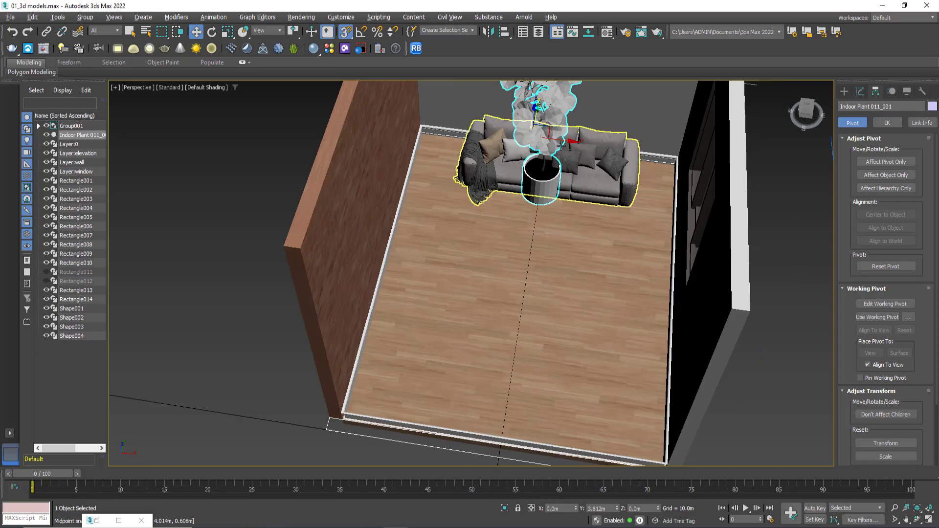
{"action": "left_click_drag", "start_coordinate": [538, 159], "coordinate": [450, 146]}
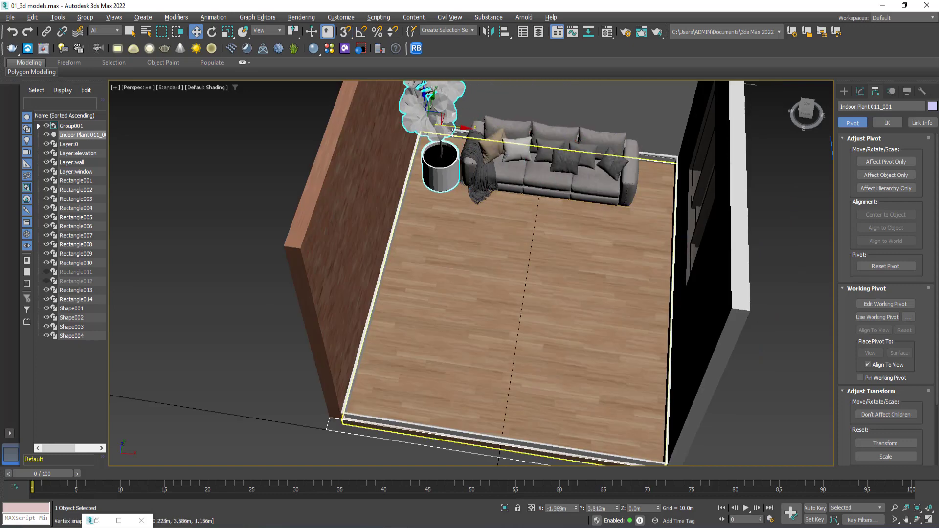
{"action": "scroll", "coordinate": [440, 132], "scroll_direction": "up", "scroll_amount": 4}
{"action": "scroll", "coordinate": [431, 157], "scroll_direction": "down", "scroll_amount": 2}
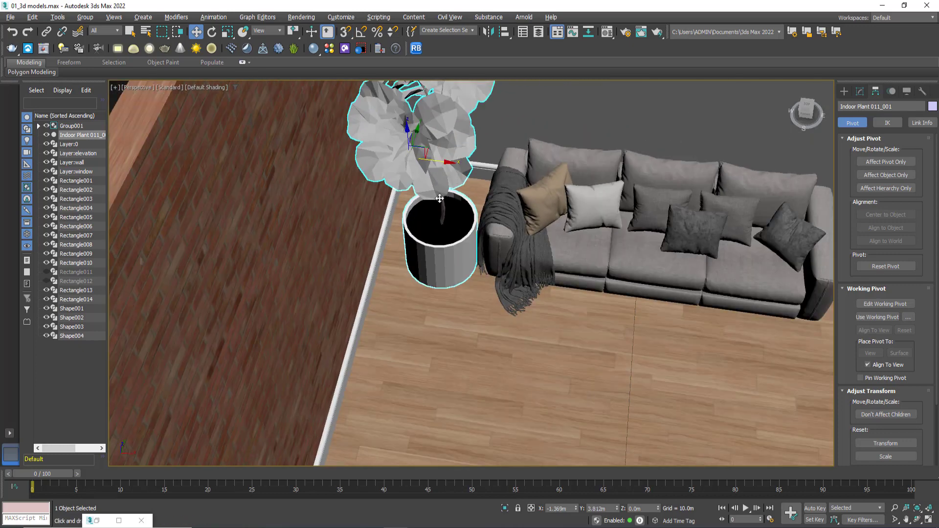
Step: In Top view, set the plant into the corner beside the sofa and enable angle snapping
{"action": "key", "text": "t"}
{"action": "scroll", "coordinate": [462, 251], "scroll_direction": "down", "scroll_amount": 5}
{"action": "left_click_drag", "start_coordinate": [463, 252], "coordinate": [478, 202]}
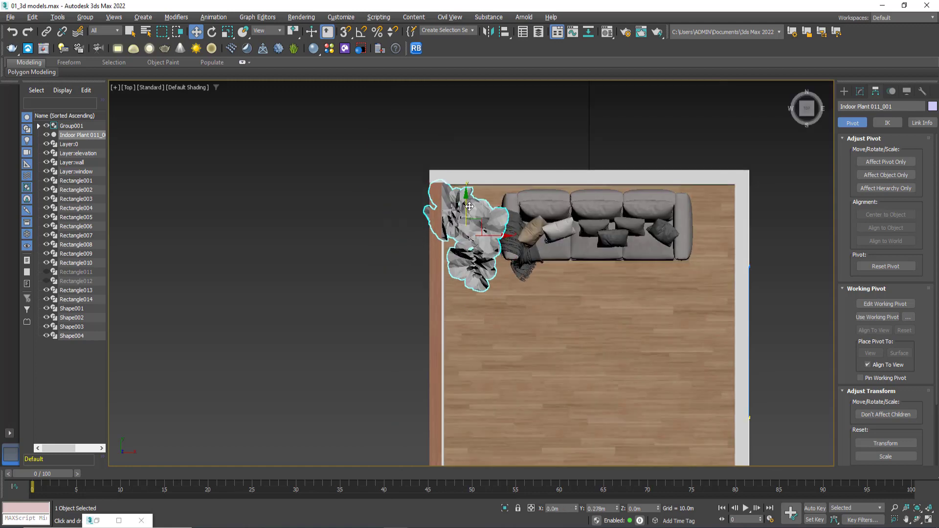
{"action": "middle_click_drag", "start_coordinate": [483, 244], "coordinate": [741, 149], "text": "alt"}
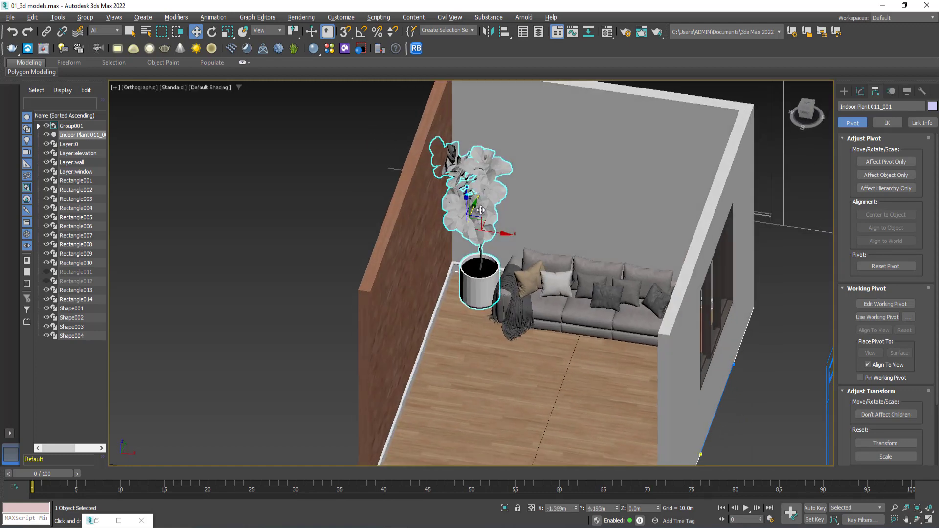
{"action": "left_click", "coordinate": [361, 32]}
{"action": "scroll", "coordinate": [488, 252], "scroll_direction": "up", "scroll_amount": 3}
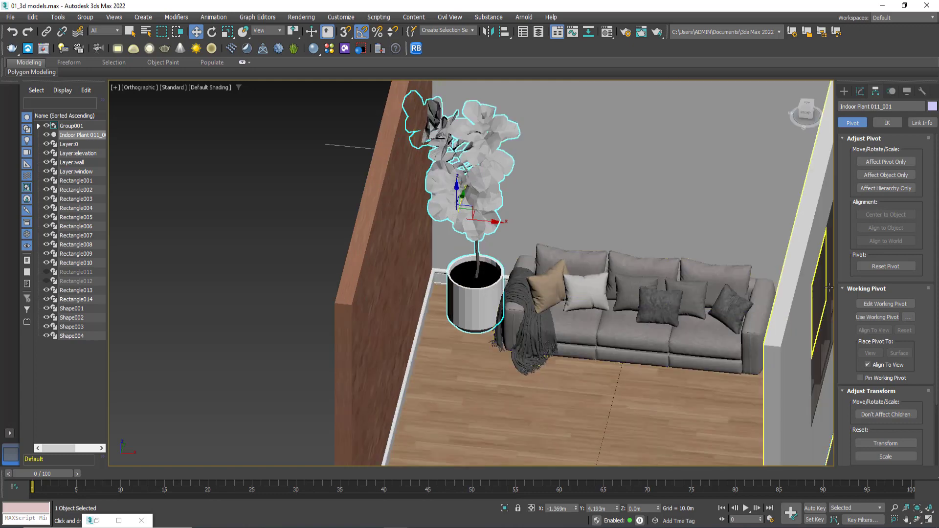
{"action": "left_click", "coordinate": [846, 92]}
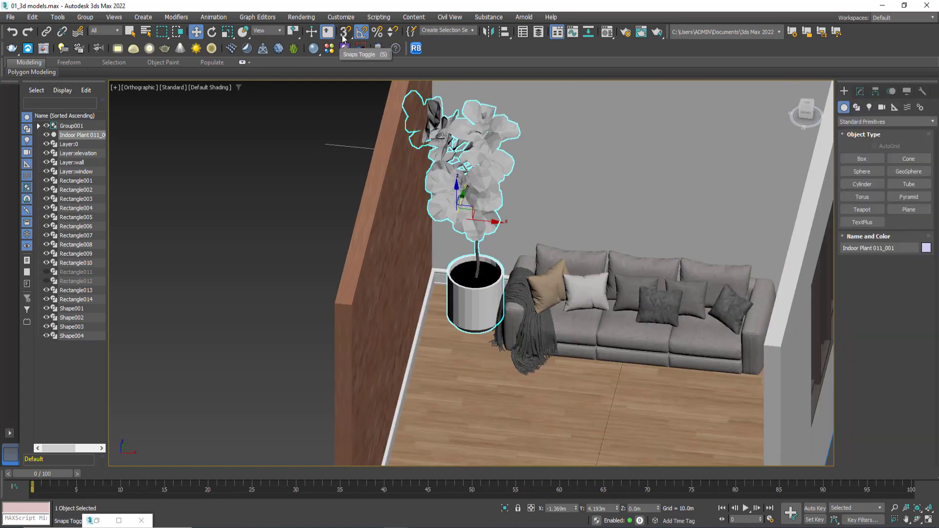
Step: Uniformly scale the plant, settling at about 104% in Front view
{"action": "left_click", "coordinate": [227, 32]}
{"action": "left_click_drag", "start_coordinate": [474, 318], "coordinate": [489, 351]}
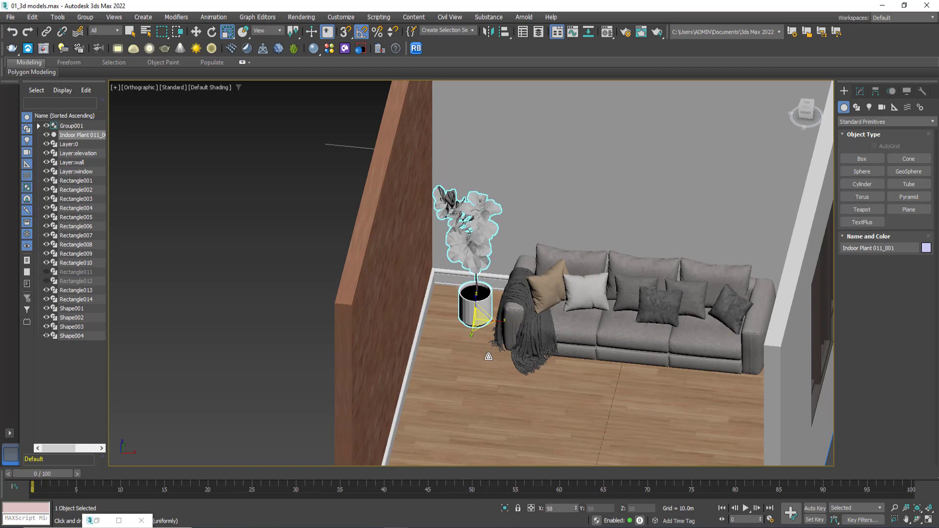
{"action": "key", "text": "f"}
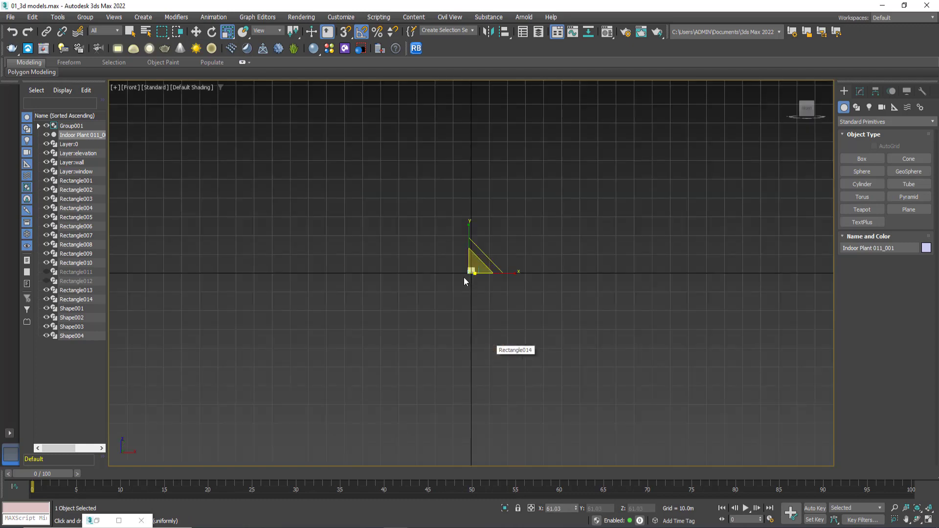
{"action": "scroll", "coordinate": [464, 277], "scroll_direction": "up", "scroll_amount": 5}
{"action": "scroll", "coordinate": [477, 299], "scroll_direction": "down", "scroll_amount": 2}
{"action": "scroll", "coordinate": [474, 342], "scroll_direction": "up", "scroll_amount": 2}
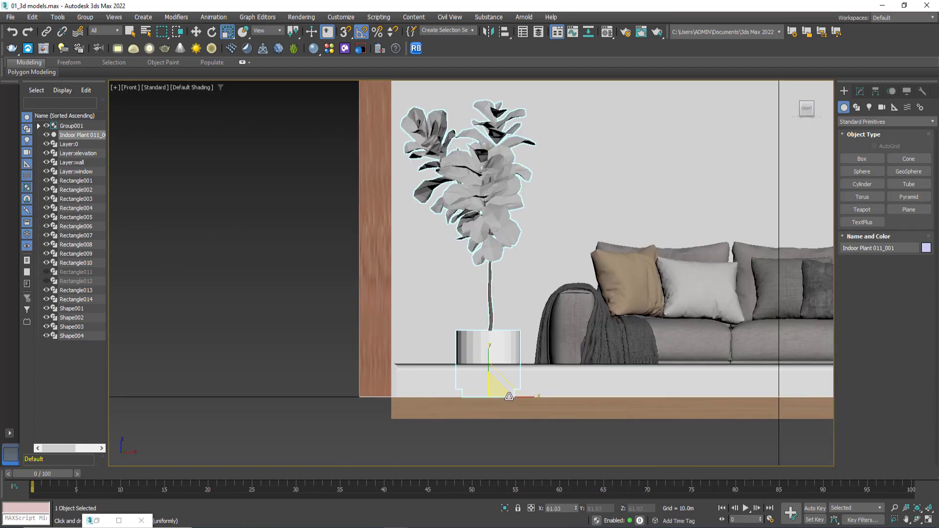
{"action": "left_click_drag", "start_coordinate": [495, 387], "coordinate": [496, 389]}
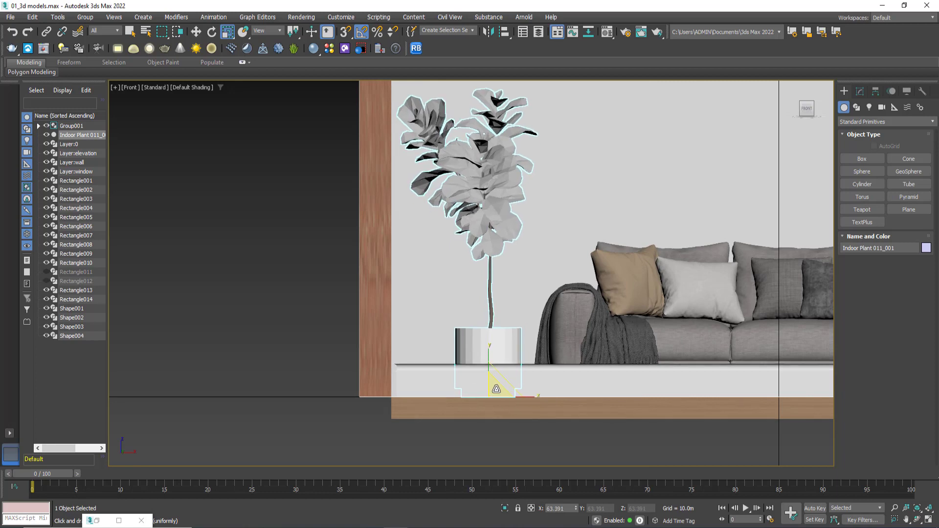
{"action": "left_click_drag", "start_coordinate": [497, 389], "coordinate": [494, 386]}
Step: Nudge the plant left and right beside the sofa, then check it in Top view
{"action": "left_click", "coordinate": [196, 32]}
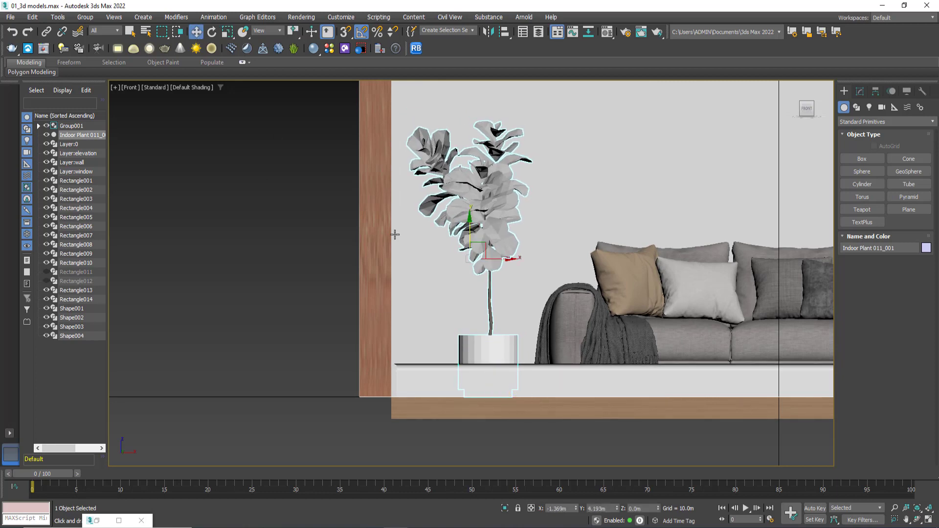
{"action": "left_click_drag", "start_coordinate": [467, 274], "coordinate": [472, 274]}
{"action": "scroll", "coordinate": [469, 294], "scroll_direction": "down", "scroll_amount": 3}
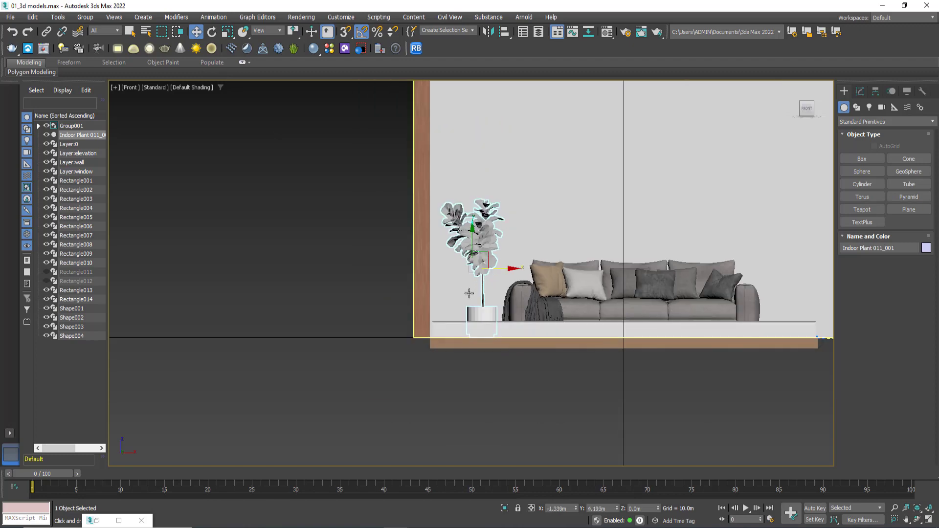
{"action": "middle_click_drag", "start_coordinate": [469, 294], "coordinate": [494, 332], "text": "alt"}
{"action": "scroll", "coordinate": [498, 271], "scroll_direction": "up", "scroll_amount": 3}
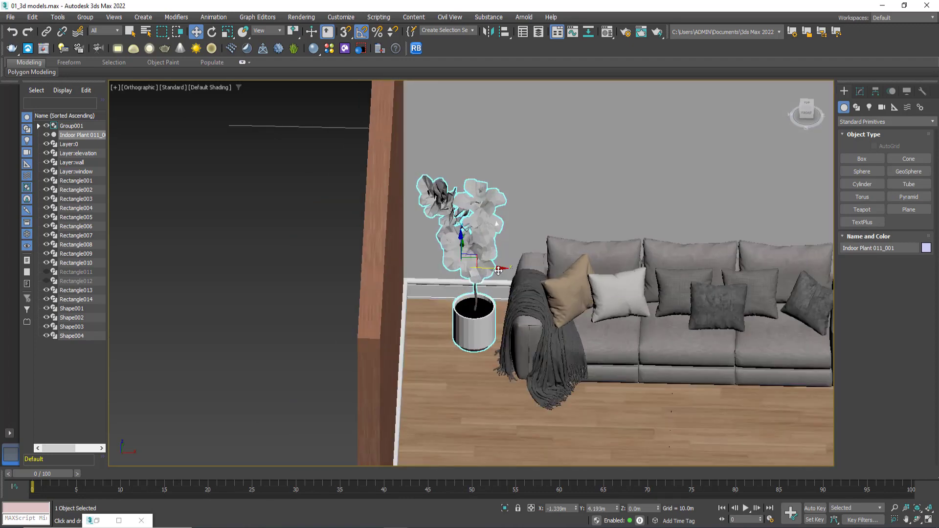
{"action": "left_click_drag", "start_coordinate": [498, 270], "coordinate": [480, 271]}
{"action": "scroll", "coordinate": [479, 272], "scroll_direction": "down", "scroll_amount": 3}
{"action": "scroll", "coordinate": [480, 271], "scroll_direction": "up", "scroll_amount": 2}
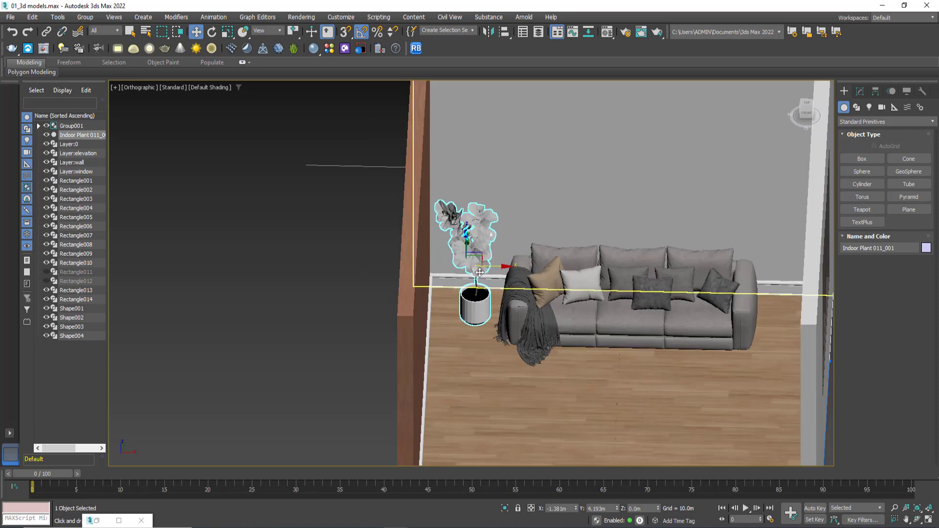
{"action": "scroll", "coordinate": [480, 271], "scroll_direction": "down", "scroll_amount": 2}
{"action": "key", "text": "t"}
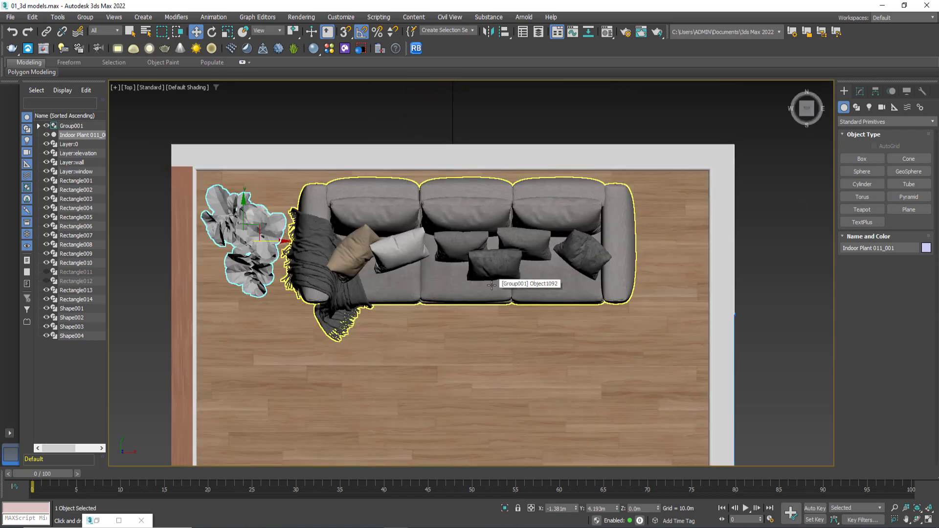
{"action": "scroll", "coordinate": [491, 284], "scroll_direction": "up", "scroll_amount": 4}
{"action": "scroll", "coordinate": [472, 273], "scroll_direction": "down", "scroll_amount": 2}
{"action": "scroll", "coordinate": [472, 274], "scroll_direction": "down", "scroll_amount": 2}
Step: Drag the BANANA 29012020 .max file from the Plant Collection folder into the viewport and merge it
{"action": "left_click", "coordinate": [317, 271]}
{"action": "scroll", "coordinate": [318, 274], "scroll_direction": "down", "scroll_amount": 2}
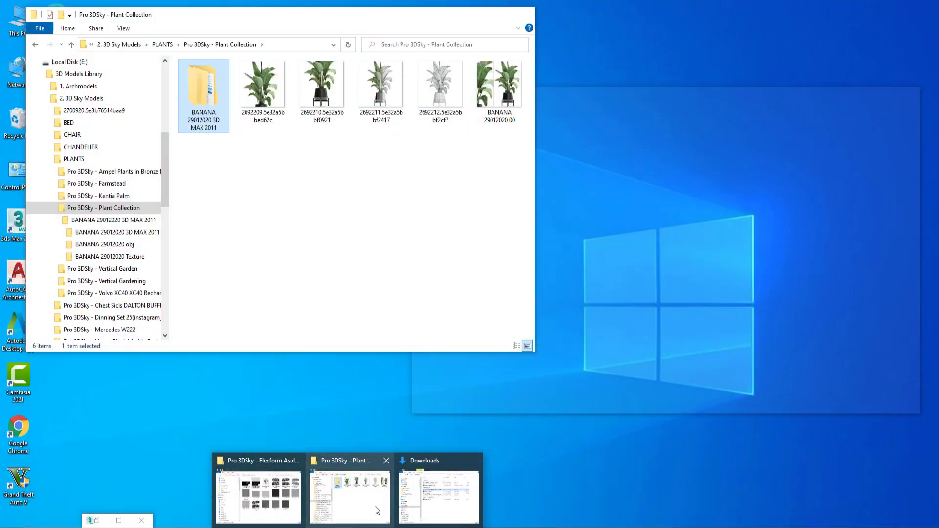
{"action": "left_click", "coordinate": [352, 504]}
{"action": "left_click_drag", "start_coordinate": [410, 26], "coordinate": [890, 68]}
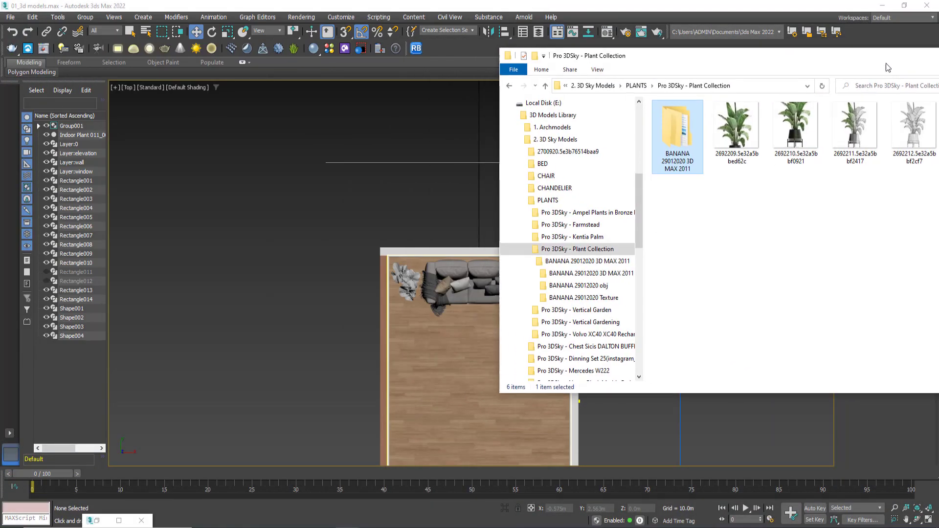
{"action": "double_click", "coordinate": [693, 149]}
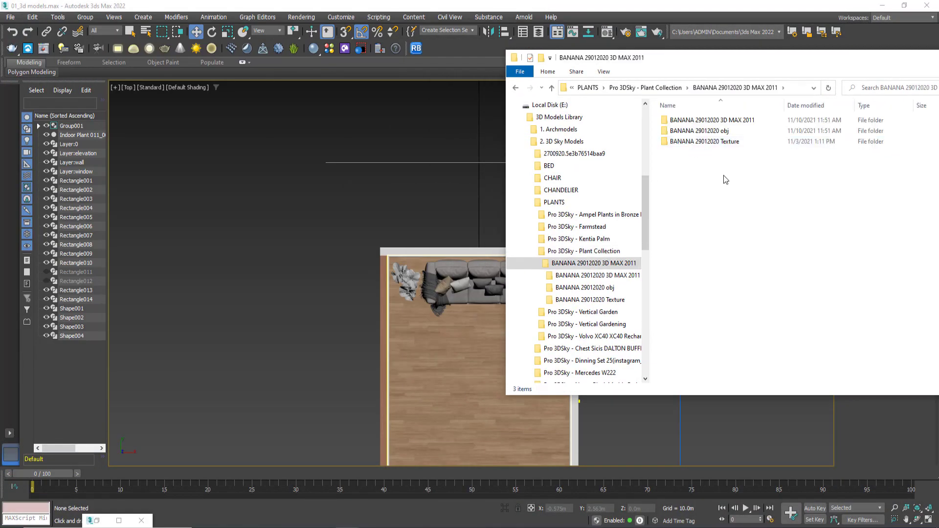
{"action": "double_click", "coordinate": [739, 122]}
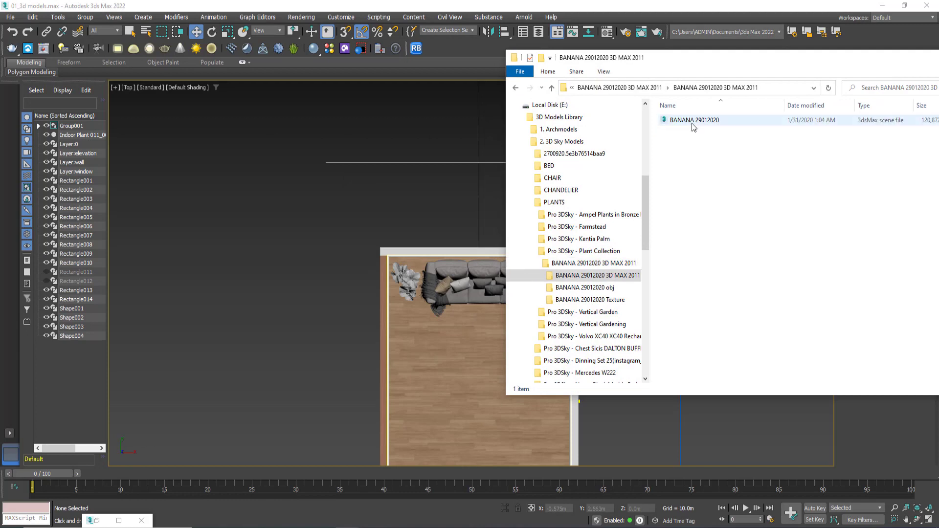
{"action": "left_click_drag", "start_coordinate": [693, 122], "coordinate": [263, 265]}
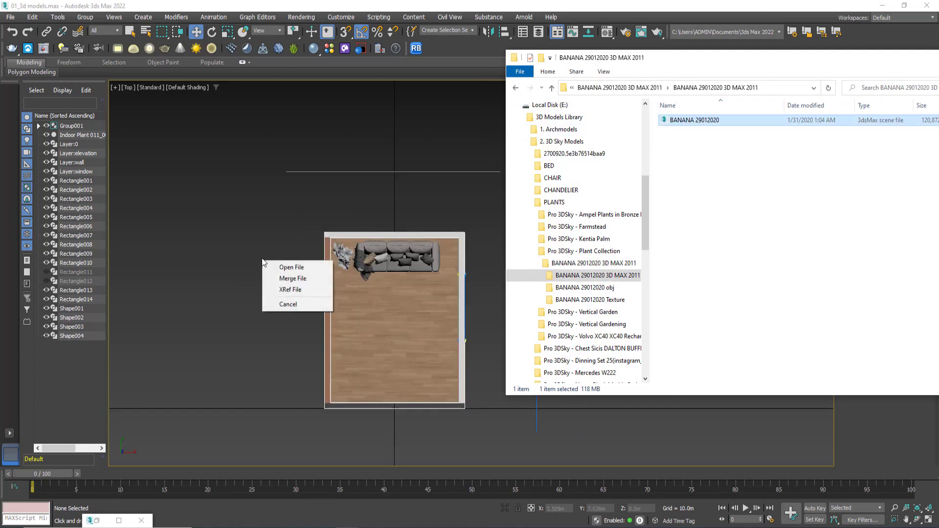
{"action": "left_click", "coordinate": [291, 279]}
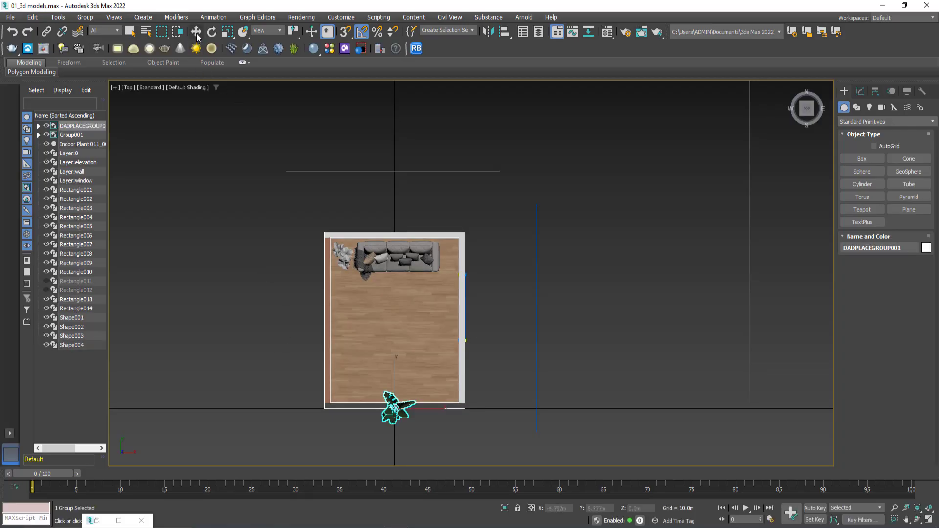
Step: Move the banana plant into the room up toward the sofa's right end
{"action": "left_click", "coordinate": [196, 32]}
{"action": "scroll", "coordinate": [408, 394], "scroll_direction": "up", "scroll_amount": 5}
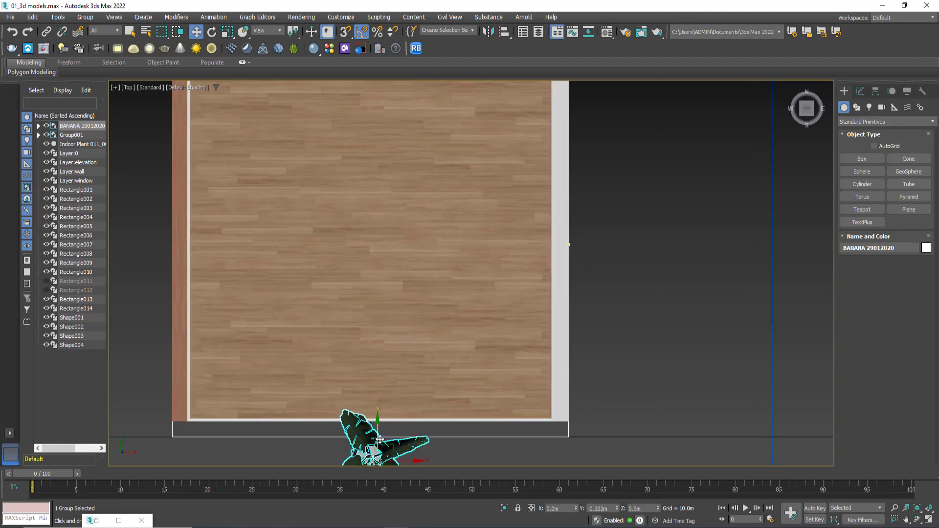
{"action": "left_click_drag", "start_coordinate": [379, 440], "coordinate": [380, 457]}
{"action": "scroll", "coordinate": [391, 391], "scroll_direction": "down", "scroll_amount": 4}
{"action": "scroll", "coordinate": [397, 374], "scroll_direction": "up", "scroll_amount": 6}
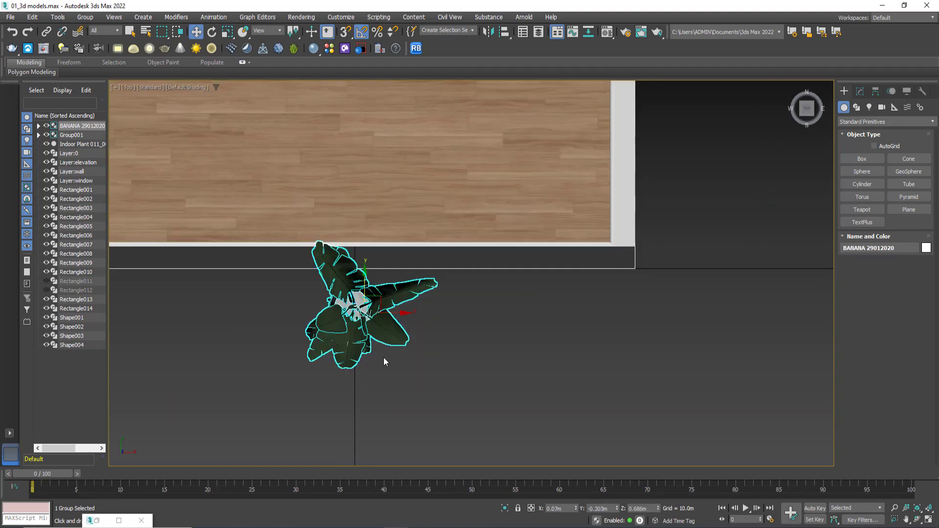
{"action": "mouse_move", "coordinate": [385, 323]}
{"action": "left_mouse_down"}
{"action": "mouse_move", "coordinate": [459, 342]}
{"action": "mouse_move", "coordinate": [455, 178]}
{"action": "left_mouse_up"}
{"action": "scroll", "coordinate": [454, 335], "scroll_direction": "down", "scroll_amount": 2}
{"action": "scroll", "coordinate": [550, 194], "scroll_direction": "down", "scroll_amount": 3}
{"action": "middle_click_drag", "start_coordinate": [550, 194], "coordinate": [520, 339]}
{"action": "mouse_move", "coordinate": [494, 282]}
{"action": "left_mouse_down"}
{"action": "mouse_move", "coordinate": [494, 243]}
{"action": "mouse_move", "coordinate": [547, 244]}
{"action": "mouse_move", "coordinate": [537, 231]}
{"action": "mouse_move", "coordinate": [550, 208]}
{"action": "mouse_move", "coordinate": [530, 282]}
{"action": "left_mouse_up"}
Step: Rotate the banana plant about 77°, nudge it beside the sofa, and frame it in Front view
{"action": "scroll", "coordinate": [494, 244], "scroll_direction": "up", "scroll_amount": 3}
{"action": "scroll", "coordinate": [547, 245], "scroll_direction": "up", "scroll_amount": 5}
{"action": "left_click", "coordinate": [215, 32]}
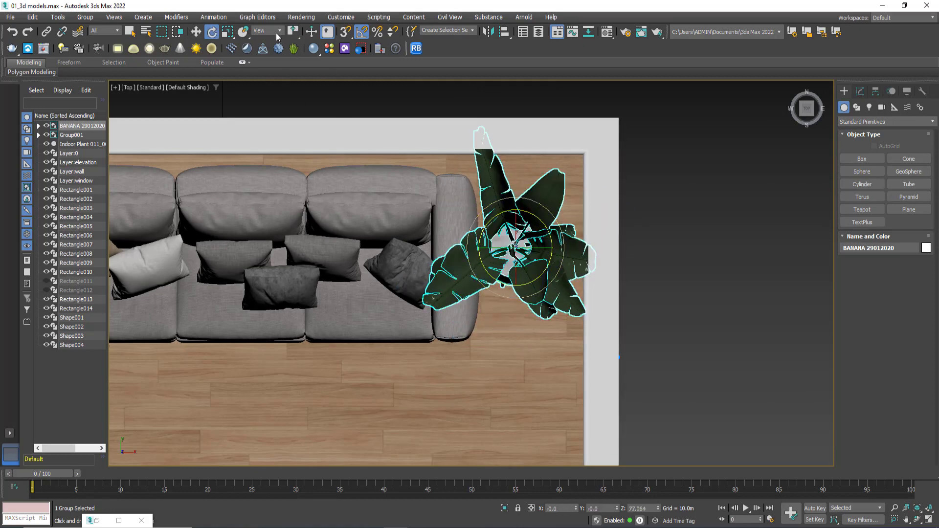
{"action": "left_click", "coordinate": [195, 32]}
{"action": "left_click_drag", "start_coordinate": [521, 202], "coordinate": [521, 213]}
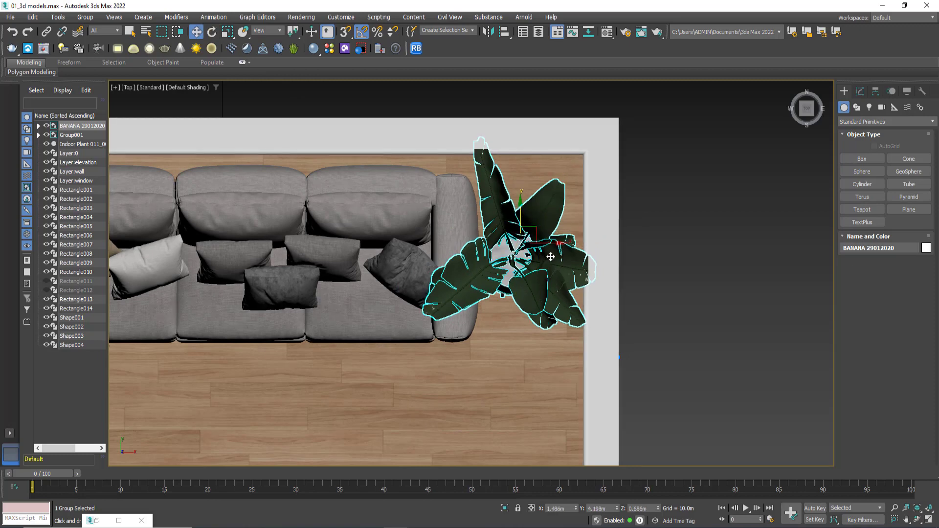
{"action": "key", "text": "f"}
{"action": "key", "text": "z"}
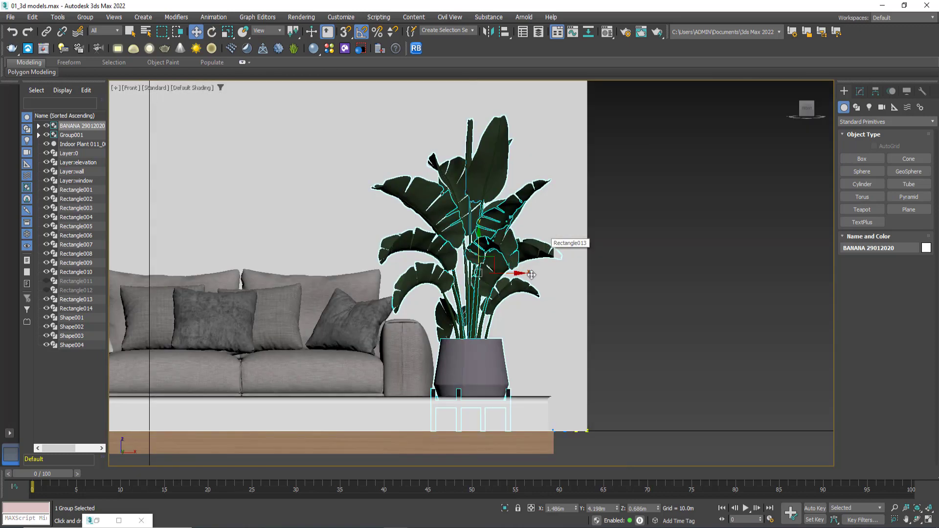
Step: Move the banana plant's pivot to the pot base at Z 0 using Affect Pivot Only
{"action": "left_click", "coordinate": [226, 32]}
{"action": "scroll", "coordinate": [467, 279], "scroll_direction": "down", "scroll_amount": 2}
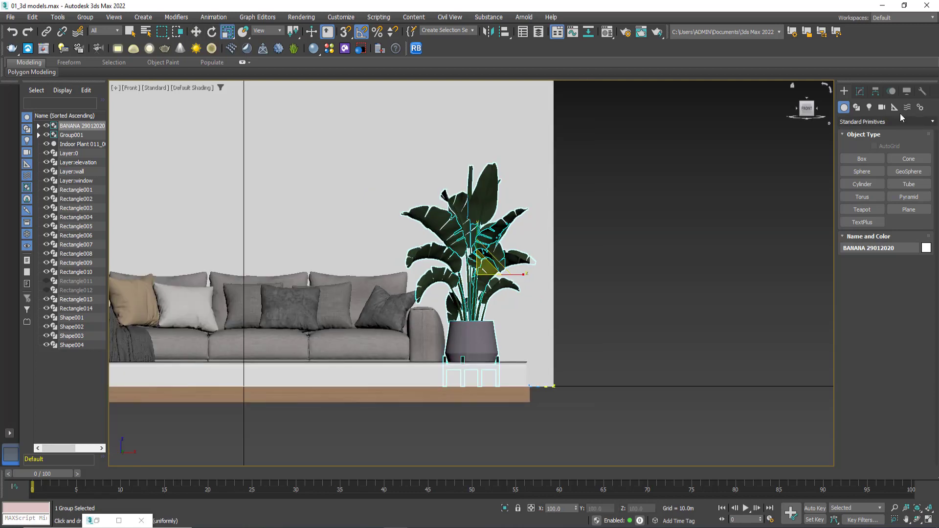
{"action": "left_click", "coordinate": [875, 91]}
{"action": "left_click", "coordinate": [885, 162]}
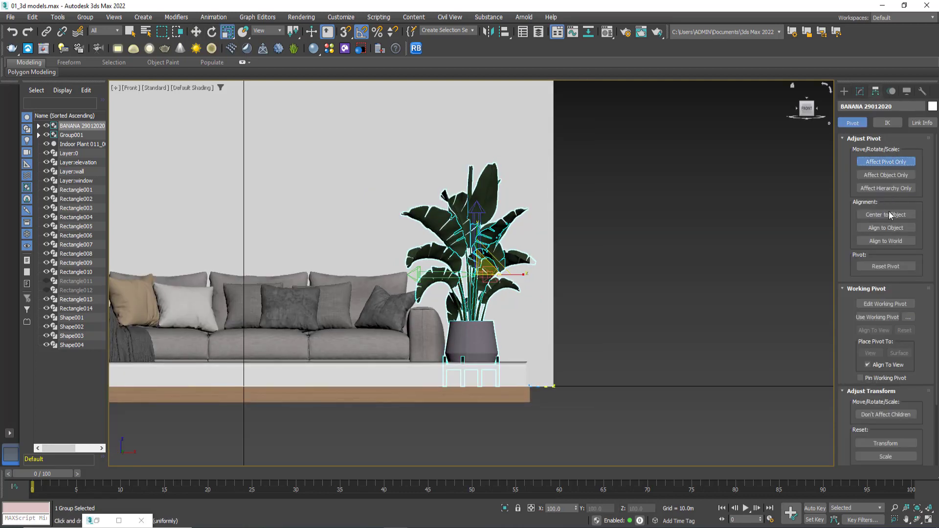
{"action": "left_click", "coordinate": [885, 161]}
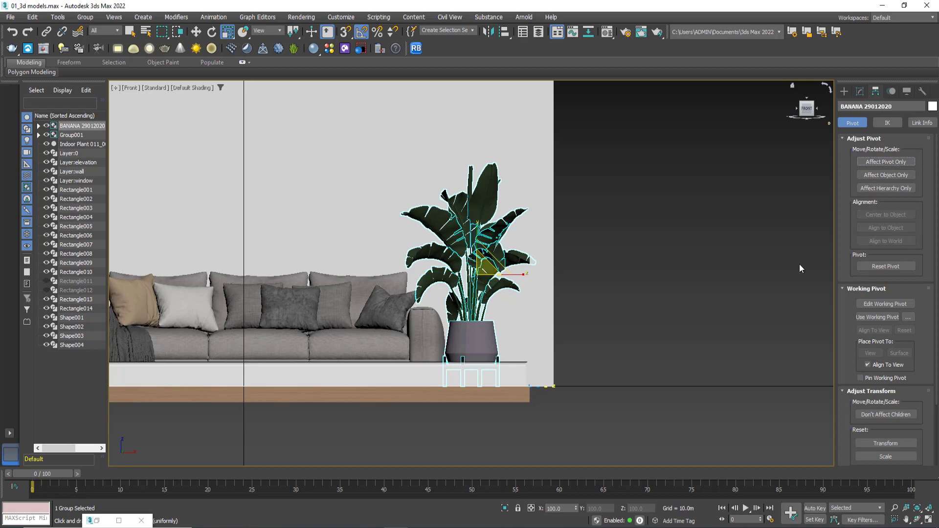
{"action": "left_click", "coordinate": [875, 162]}
{"action": "key", "text": "w"}
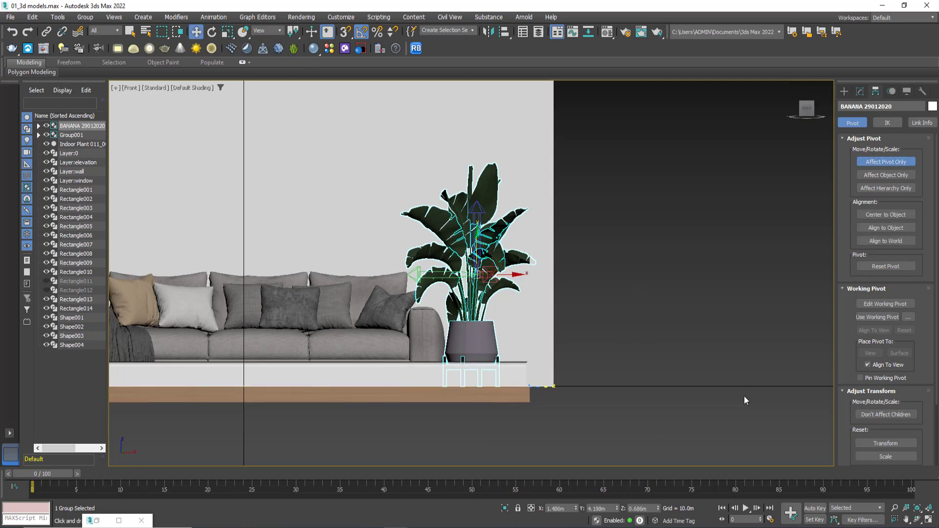
{"action": "right_click", "coordinate": [658, 510]}
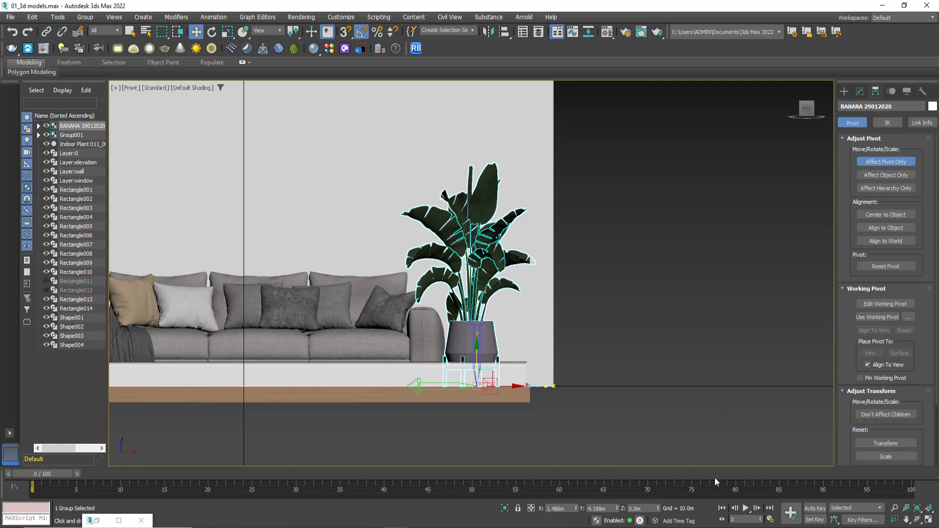
{"action": "left_click", "coordinate": [889, 164]}
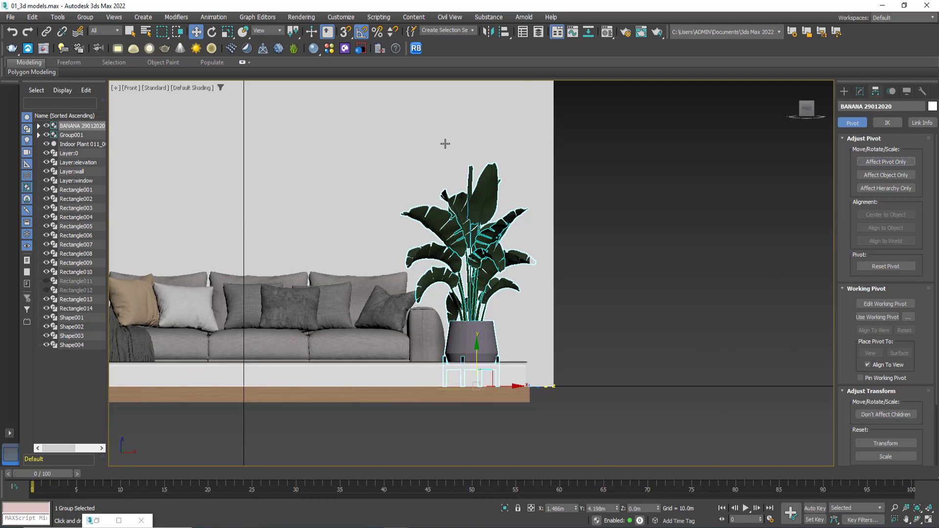
Step: Scale the banana plant down to about 79.288% around its base
{"action": "left_click", "coordinate": [228, 31]}
{"action": "left_click_drag", "start_coordinate": [477, 383], "coordinate": [485, 355]}
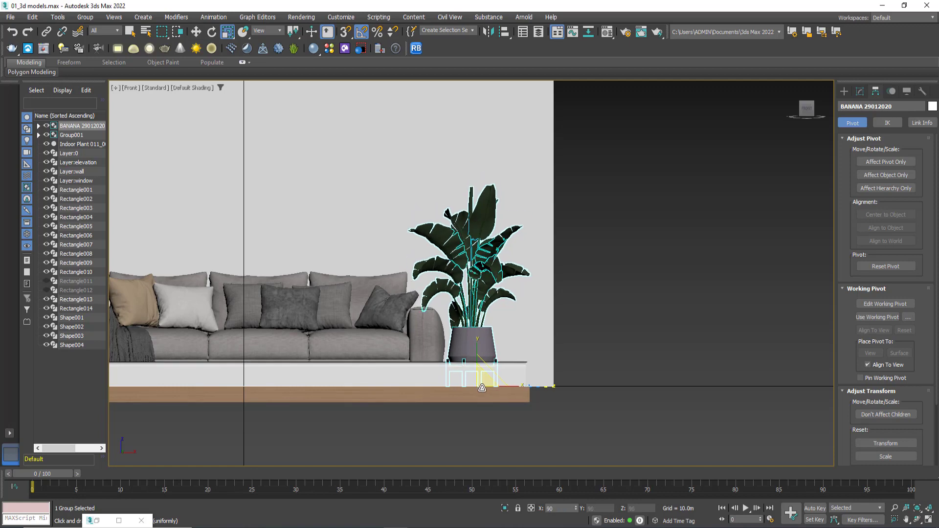
{"action": "scroll", "coordinate": [485, 355], "scroll_direction": "down", "scroll_amount": 3}
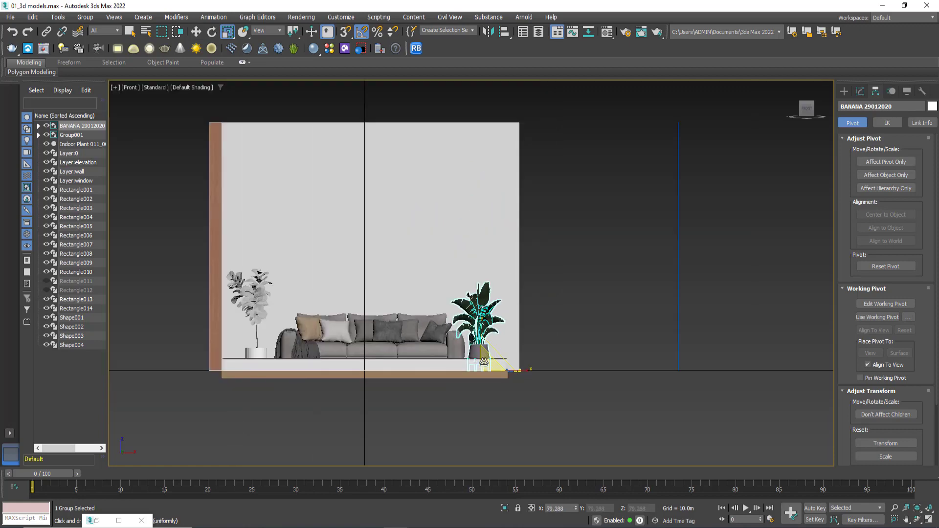
{"action": "scroll", "coordinate": [448, 390], "scroll_direction": "up", "scroll_amount": 2}
Step: In Top view, nudge the banana plant slightly right into the corner, then deselect it
{"action": "key", "text": "p"}
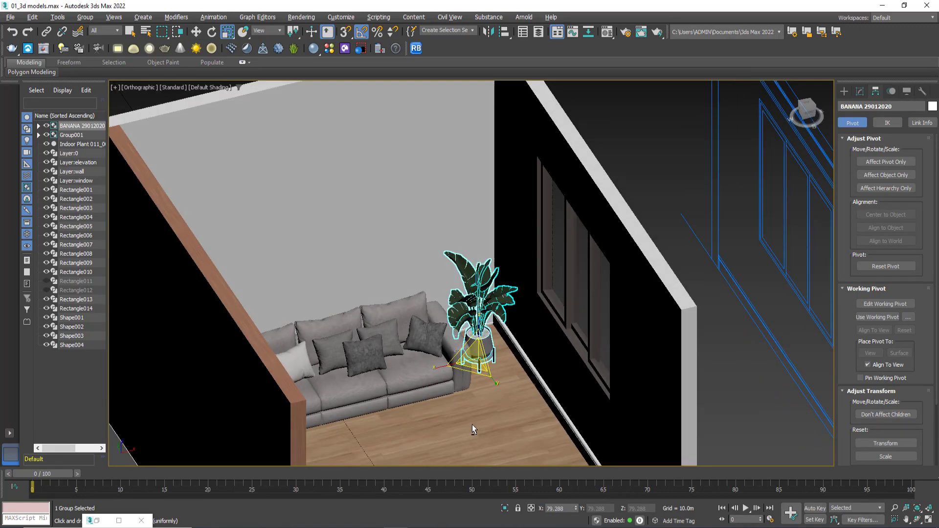
{"action": "key", "text": "t"}
{"action": "key", "text": "z"}
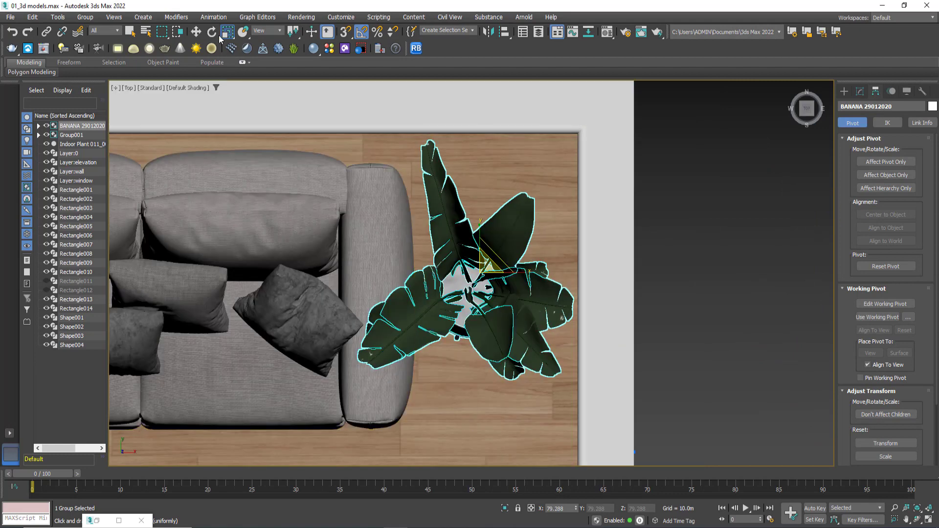
{"action": "key", "text": "w"}
{"action": "left_click_drag", "start_coordinate": [508, 274], "coordinate": [519, 274]}
{"action": "scroll", "coordinate": [562, 273], "scroll_direction": "down", "scroll_amount": 5}
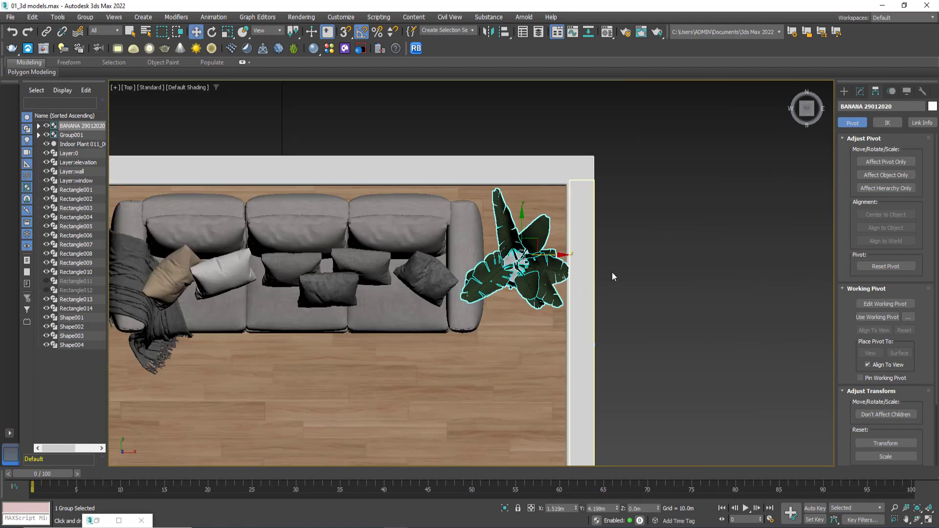
{"action": "left_click", "coordinate": [694, 264]}
{"action": "scroll", "coordinate": [636, 294], "scroll_direction": "down", "scroll_amount": 5}
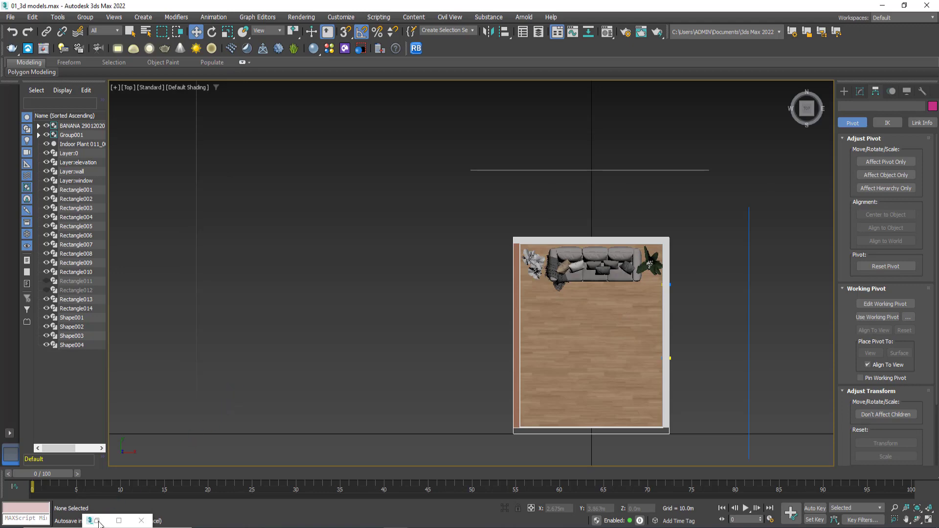
Step: Import Curtains 001 from the Chaos Cosmos downloaded assets into the scene
{"action": "left_click", "coordinate": [98, 522]}
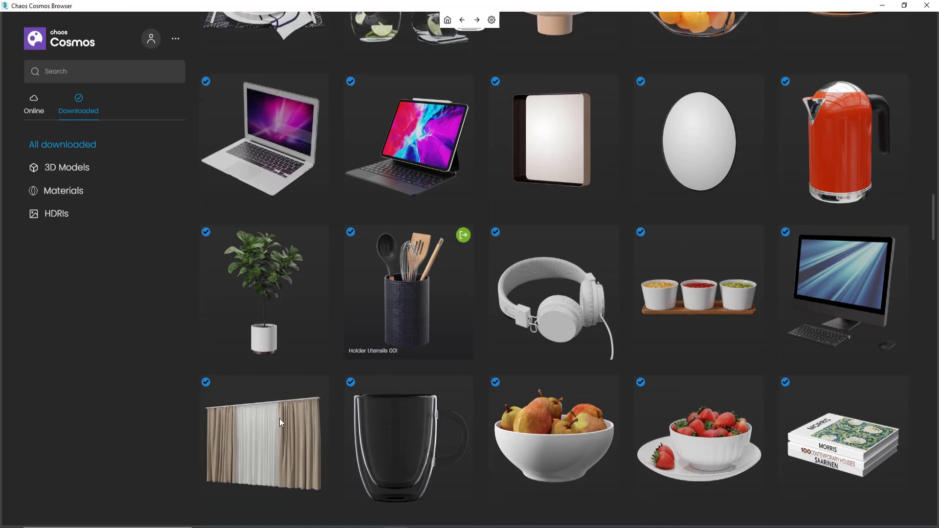
{"action": "scroll", "coordinate": [274, 419], "scroll_direction": "down", "scroll_amount": 1}
{"action": "left_click", "coordinate": [318, 324]}
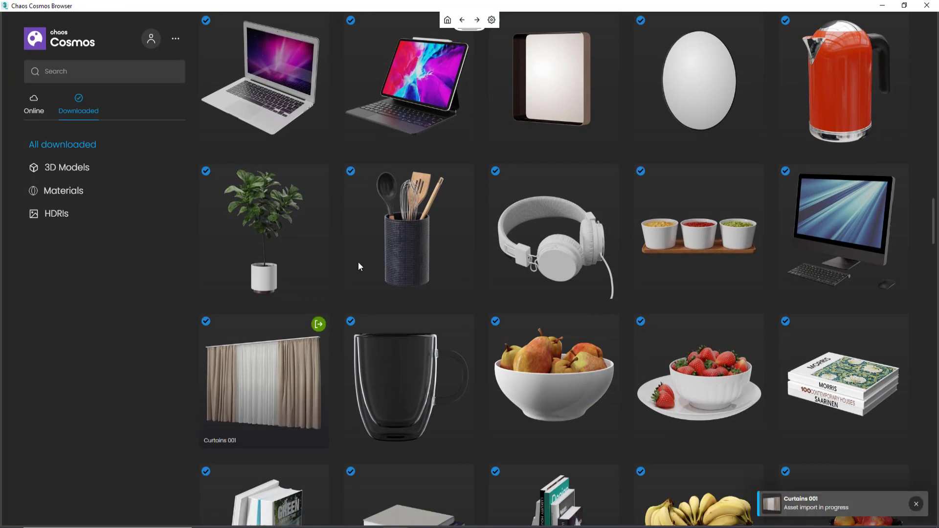
Step: Browse the 235 downloaded assets down to the wall art and Table Coffee 012 models
{"action": "scroll", "coordinate": [588, 309], "scroll_direction": "down", "scroll_amount": 4}
{"action": "scroll", "coordinate": [581, 310], "scroll_direction": "down", "scroll_amount": 3}
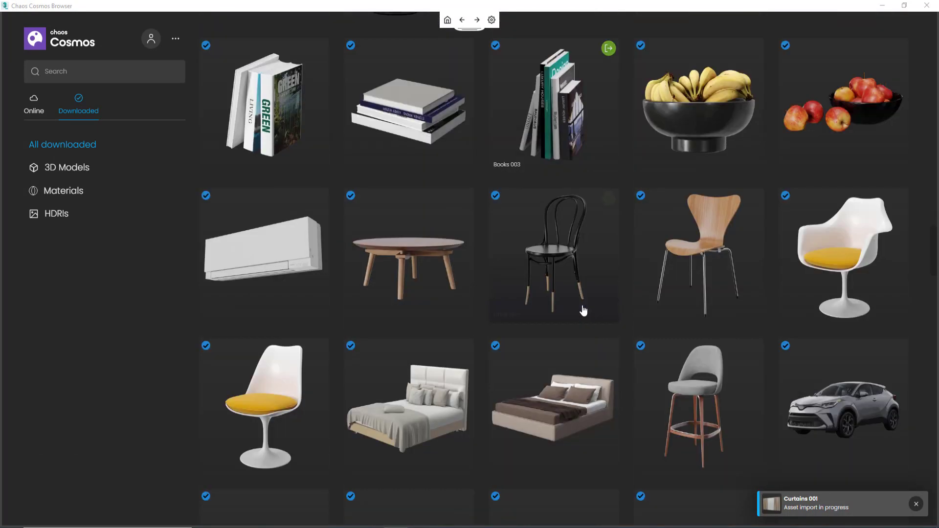
{"action": "scroll", "coordinate": [583, 311], "scroll_direction": "down", "scroll_amount": 2}
{"action": "scroll", "coordinate": [584, 311], "scroll_direction": "down", "scroll_amount": 3}
{"action": "scroll", "coordinate": [584, 310], "scroll_direction": "down", "scroll_amount": 2}
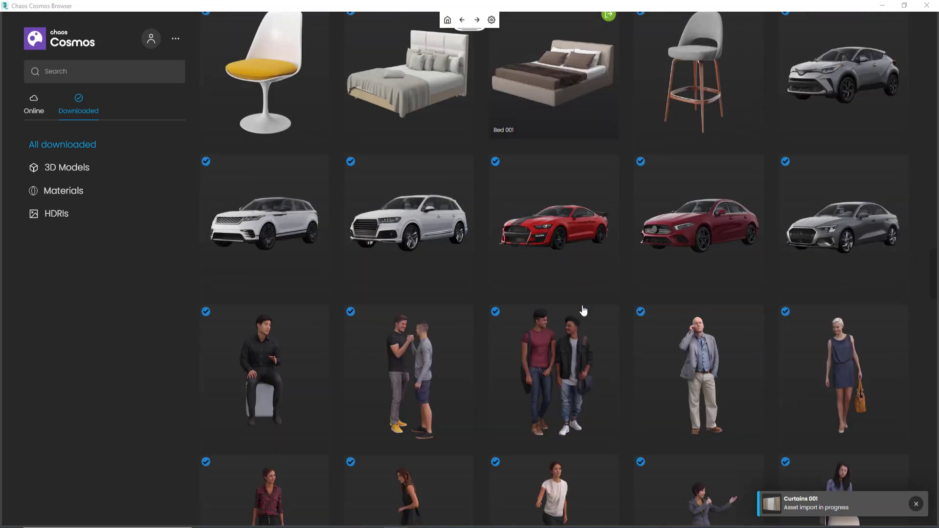
{"action": "scroll", "coordinate": [585, 312], "scroll_direction": "down", "scroll_amount": 3}
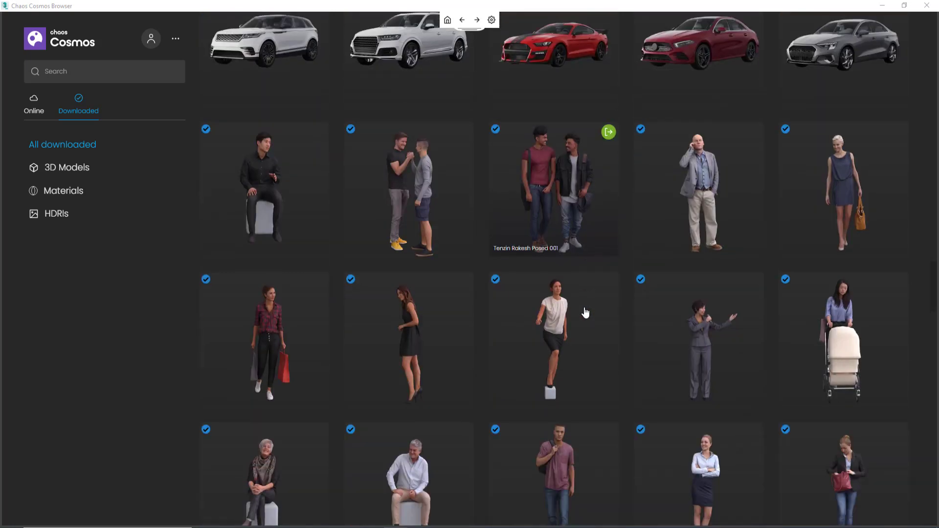
{"action": "scroll", "coordinate": [586, 312], "scroll_direction": "down", "scroll_amount": 3}
{"action": "scroll", "coordinate": [587, 310], "scroll_direction": "up", "scroll_amount": 2}
{"action": "scroll", "coordinate": [587, 311], "scroll_direction": "down", "scroll_amount": 10}
{"action": "scroll", "coordinate": [588, 309], "scroll_direction": "down", "scroll_amount": 5}
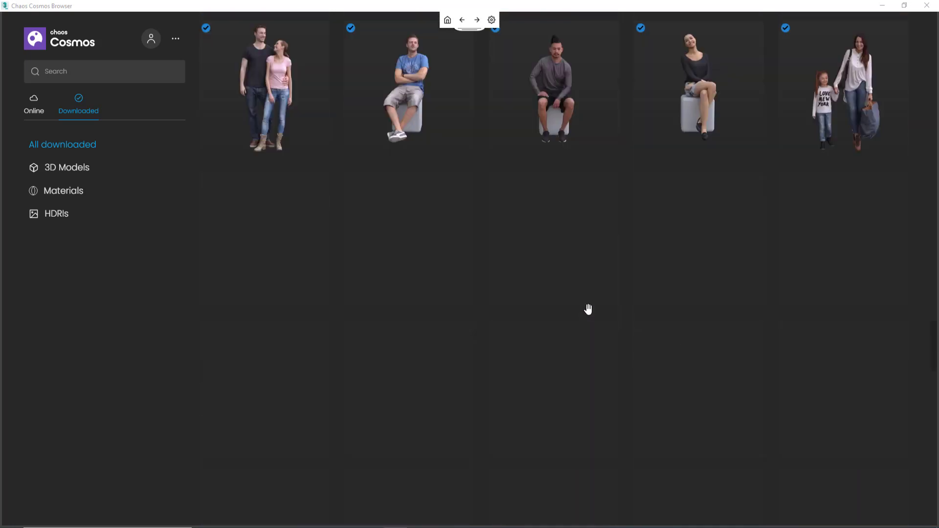
{"action": "scroll", "coordinate": [588, 311], "scroll_direction": "down", "scroll_amount": 2}
{"action": "scroll", "coordinate": [590, 315], "scroll_direction": "down", "scroll_amount": 1}
{"action": "scroll", "coordinate": [590, 315], "scroll_direction": "down", "scroll_amount": 4}
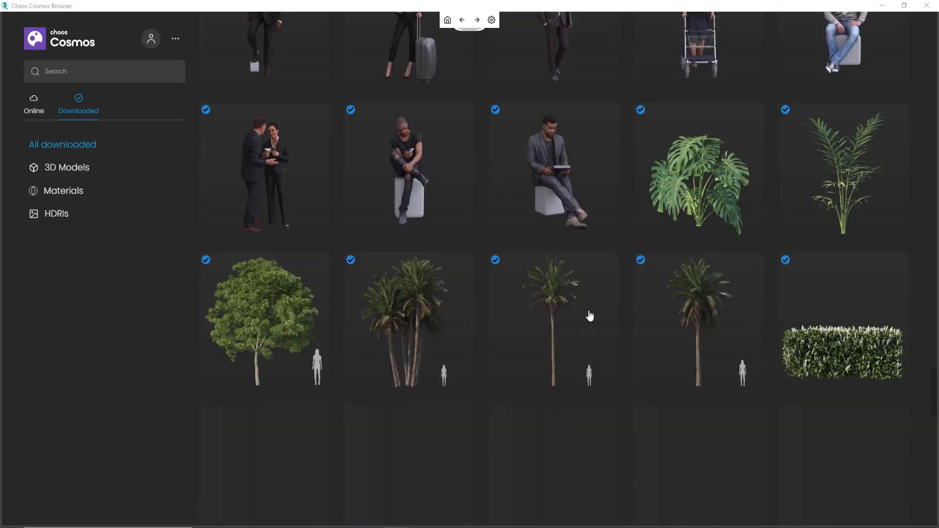
{"action": "scroll", "coordinate": [590, 315], "scroll_direction": "down", "scroll_amount": 4}
{"action": "scroll", "coordinate": [590, 316], "scroll_direction": "down", "scroll_amount": 3}
{"action": "scroll", "coordinate": [589, 317], "scroll_direction": "down", "scroll_amount": 2}
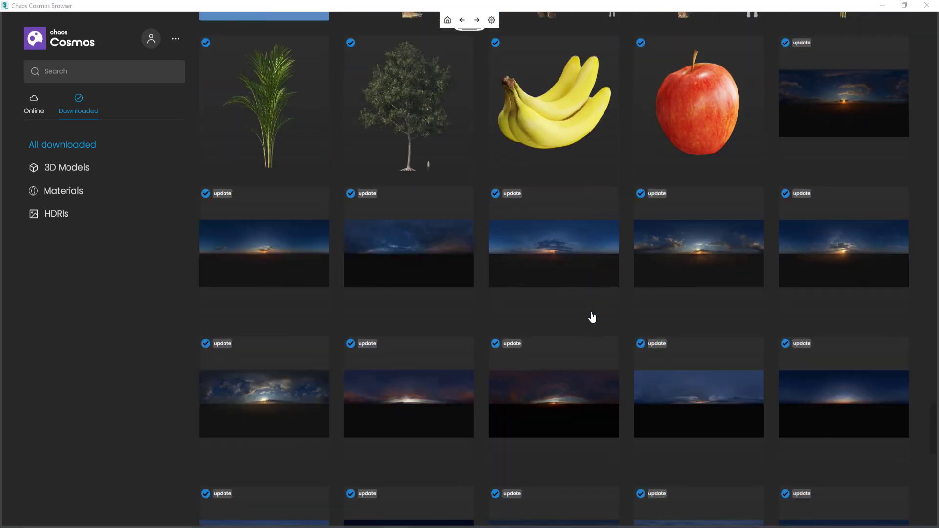
{"action": "scroll", "coordinate": [591, 319], "scroll_direction": "down", "scroll_amount": 5}
{"action": "scroll", "coordinate": [897, 323], "scroll_direction": "down", "scroll_amount": 4}
{"action": "scroll", "coordinate": [937, 420], "scroll_direction": "down", "scroll_amount": 1}
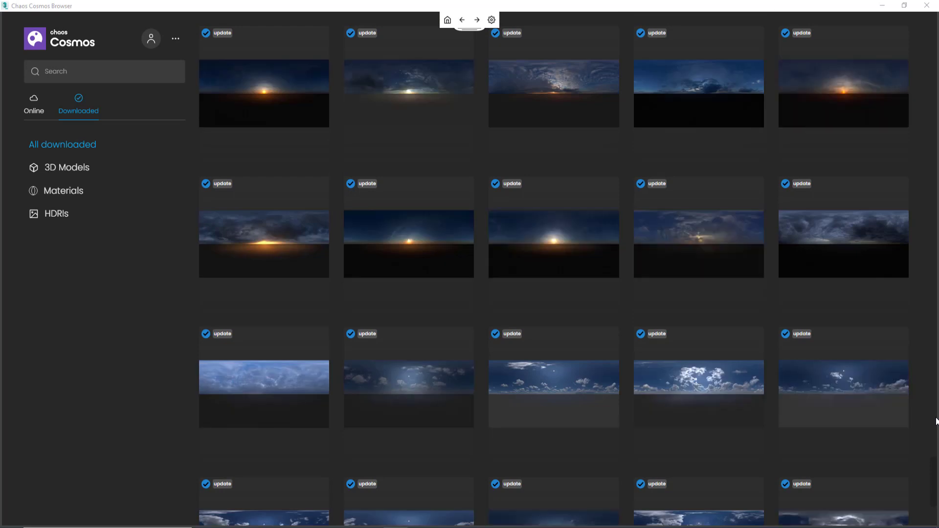
{"action": "scroll", "coordinate": [937, 464], "scroll_direction": "down", "scroll_amount": 1}
{"action": "left_click_drag", "start_coordinate": [934, 496], "coordinate": [932, 513]}
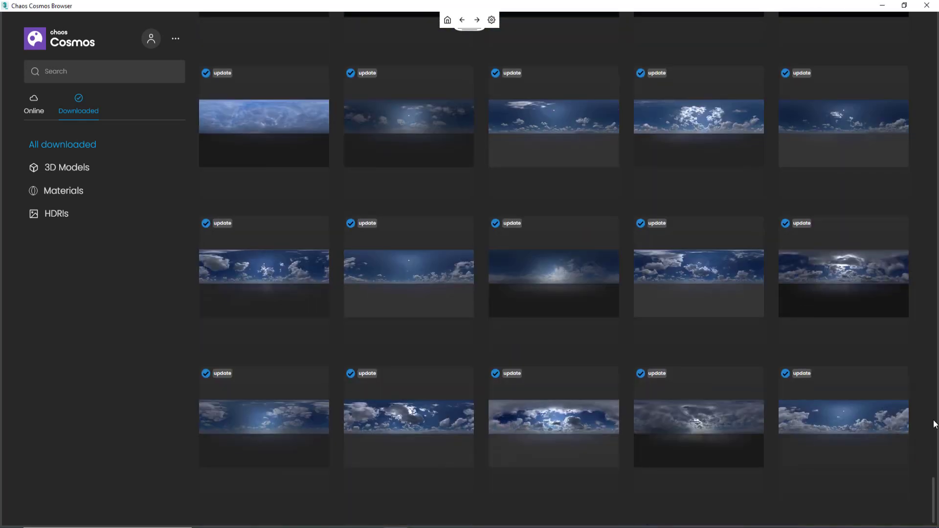
{"action": "left_click_drag", "start_coordinate": [934, 423], "coordinate": [935, 84]}
{"action": "scroll", "coordinate": [670, 336], "scroll_direction": "down", "scroll_amount": 5}
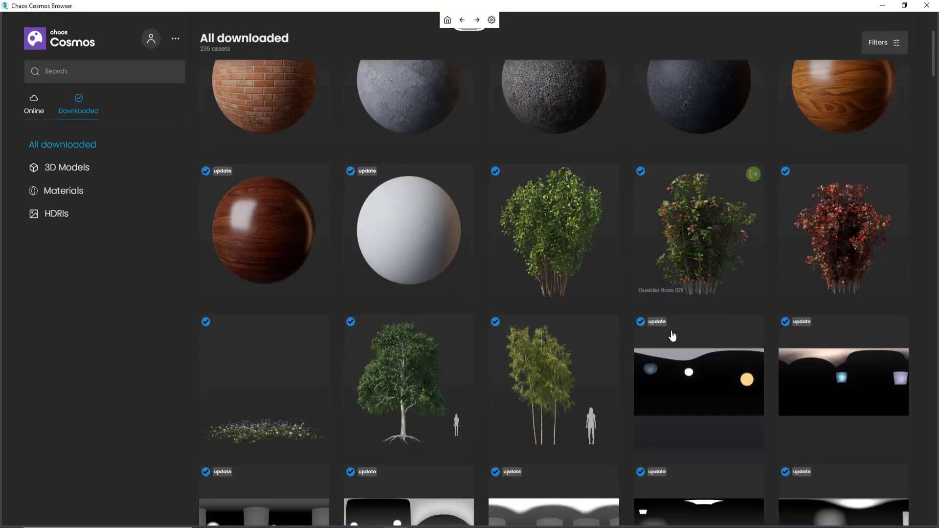
{"action": "scroll", "coordinate": [675, 341], "scroll_direction": "down", "scroll_amount": 7}
{"action": "scroll", "coordinate": [675, 348], "scroll_direction": "down", "scroll_amount": 4}
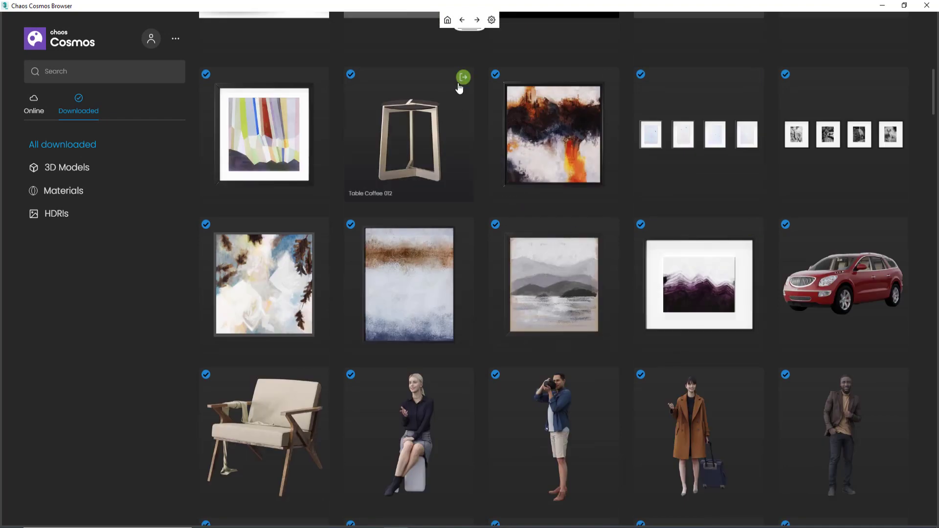
Step: Import Table Coffee 012 from Chaos Cosmos and browse down the catalogue
{"action": "left_click", "coordinate": [460, 83]}
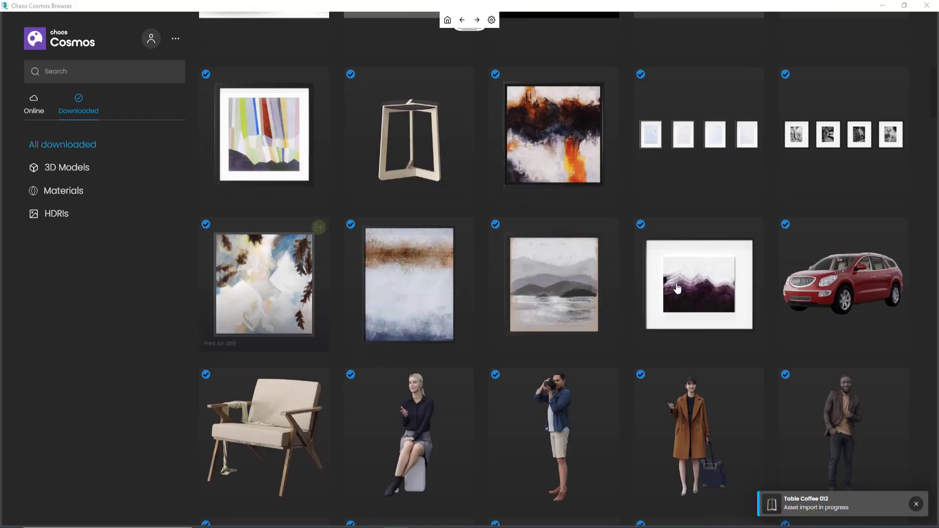
{"action": "scroll", "coordinate": [548, 296], "scroll_direction": "down", "scroll_amount": 3}
{"action": "scroll", "coordinate": [546, 296], "scroll_direction": "down", "scroll_amount": 4}
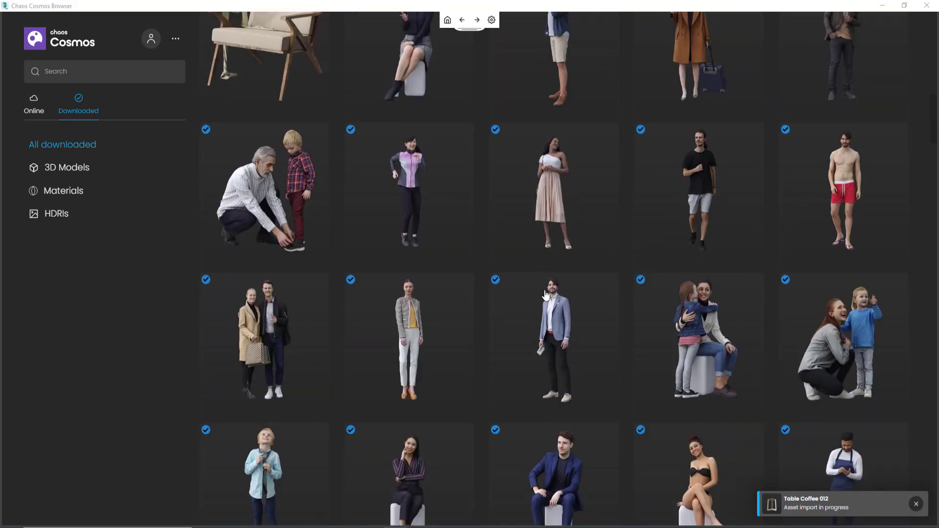
{"action": "scroll", "coordinate": [546, 295], "scroll_direction": "down", "scroll_amount": 5}
{"action": "scroll", "coordinate": [546, 295], "scroll_direction": "down", "scroll_amount": 4}
{"action": "scroll", "coordinate": [545, 295], "scroll_direction": "down", "scroll_amount": 3}
{"action": "scroll", "coordinate": [546, 296], "scroll_direction": "down", "scroll_amount": 5}
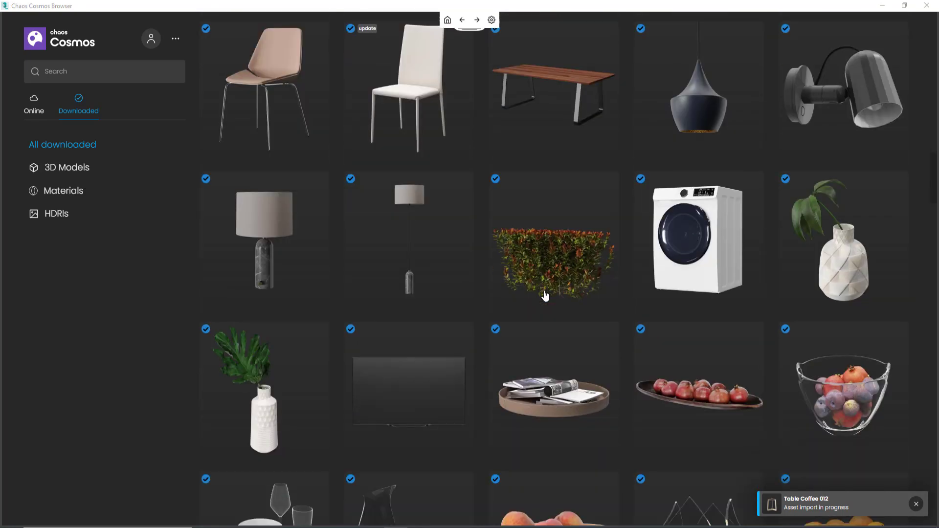
{"action": "scroll", "coordinate": [546, 295], "scroll_direction": "down", "scroll_amount": 3}
{"action": "scroll", "coordinate": [546, 295], "scroll_direction": "down", "scroll_amount": 3}
{"action": "scroll", "coordinate": [518, 303], "scroll_direction": "down", "scroll_amount": 4}
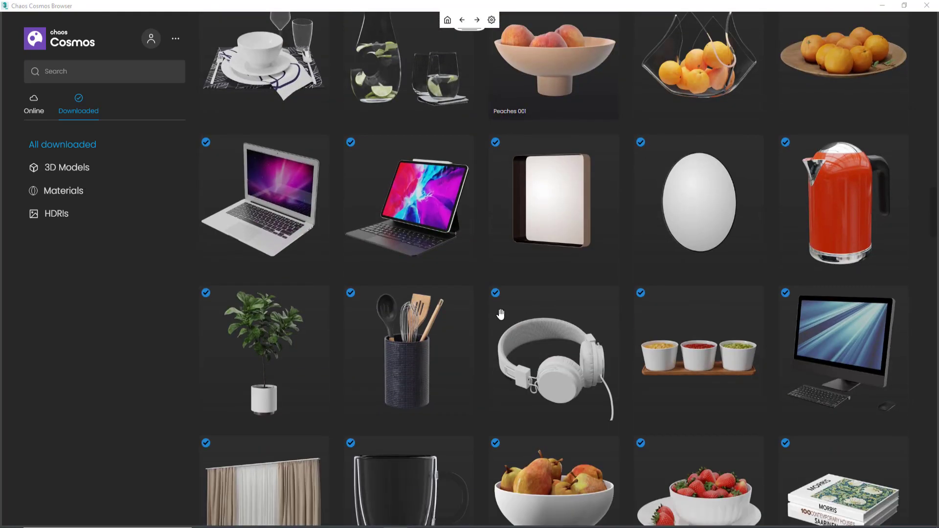
{"action": "scroll", "coordinate": [442, 333], "scroll_direction": "down", "scroll_amount": 8}
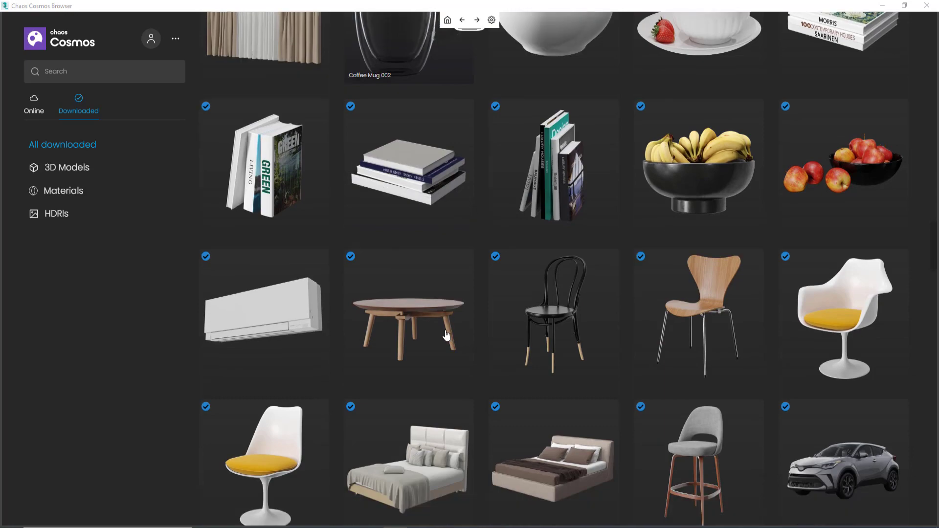
{"action": "scroll", "coordinate": [465, 329], "scroll_direction": "down", "scroll_amount": 3}
{"action": "scroll", "coordinate": [466, 330], "scroll_direction": "down", "scroll_amount": 4}
{"action": "scroll", "coordinate": [468, 331], "scroll_direction": "down", "scroll_amount": 3}
{"action": "scroll", "coordinate": [467, 330], "scroll_direction": "down", "scroll_amount": 5}
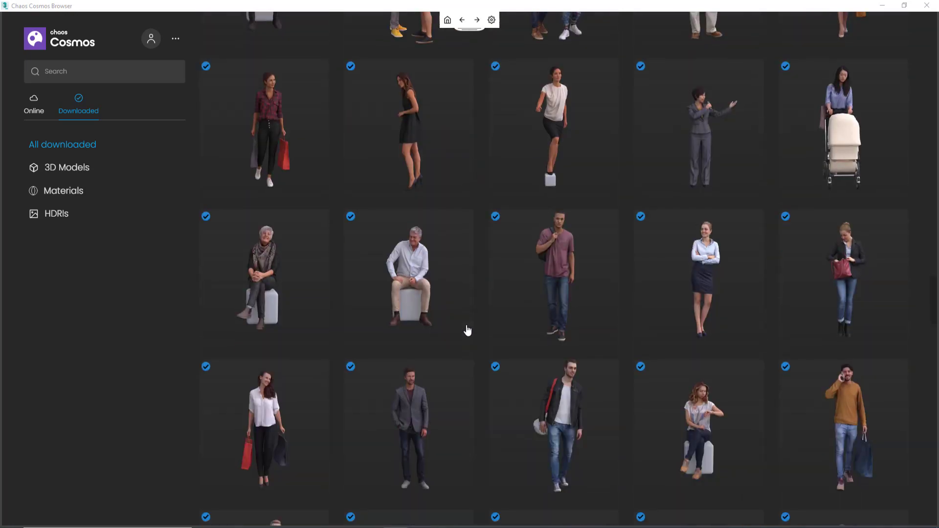
{"action": "scroll", "coordinate": [467, 331], "scroll_direction": "down", "scroll_amount": 5}
{"action": "scroll", "coordinate": [467, 331], "scroll_direction": "down", "scroll_amount": 5}
{"action": "scroll", "coordinate": [468, 331], "scroll_direction": "down", "scroll_amount": 6}
{"action": "scroll", "coordinate": [468, 331], "scroll_direction": "down", "scroll_amount": 7}
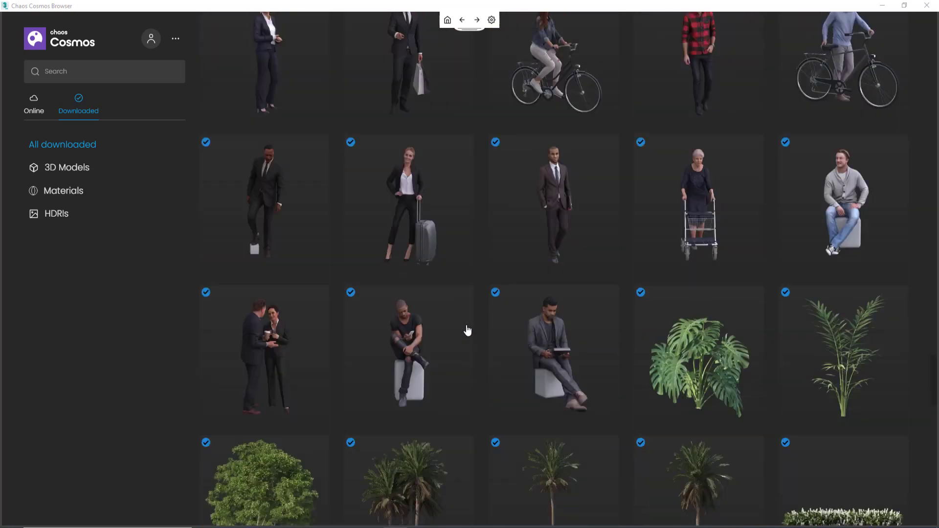
{"action": "scroll", "coordinate": [468, 329], "scroll_direction": "down", "scroll_amount": 4}
{"action": "scroll", "coordinate": [467, 329], "scroll_direction": "down", "scroll_amount": 4}
{"action": "scroll", "coordinate": [468, 329], "scroll_direction": "up", "scroll_amount": 8}
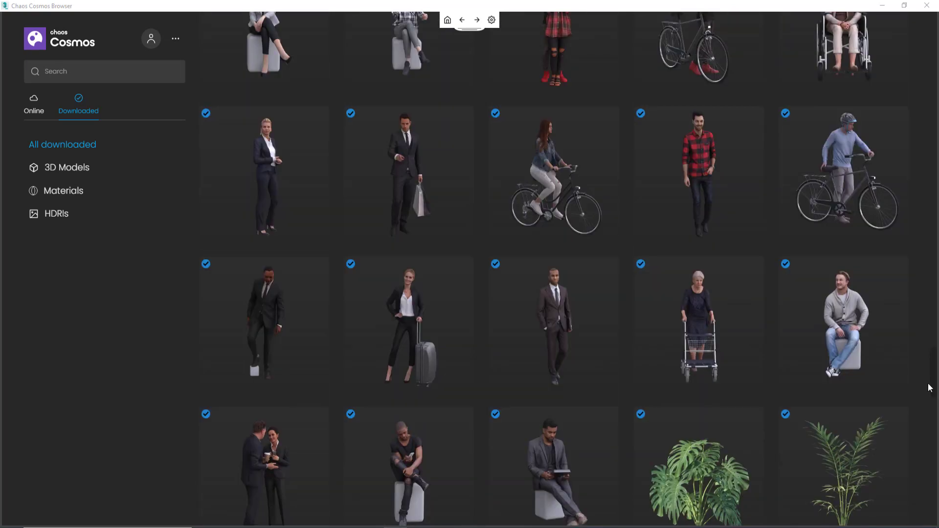
{"action": "left_click_drag", "start_coordinate": [931, 384], "coordinate": [935, 45]}
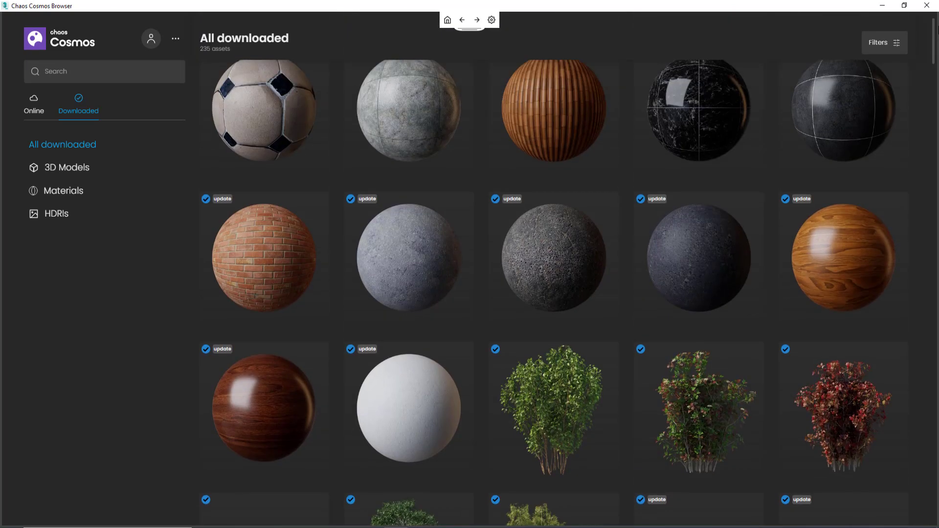
{"action": "scroll", "coordinate": [540, 287], "scroll_direction": "down", "scroll_amount": 2}
{"action": "scroll", "coordinate": [536, 331], "scroll_direction": "down", "scroll_amount": 6}
{"action": "scroll", "coordinate": [540, 335], "scroll_direction": "down", "scroll_amount": 3}
{"action": "scroll", "coordinate": [540, 334], "scroll_direction": "up", "scroll_amount": 3}
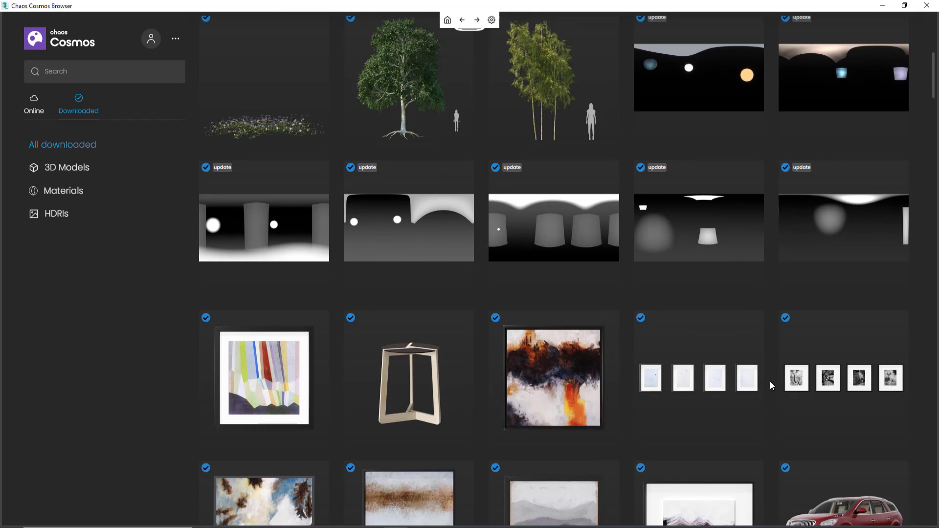
{"action": "scroll", "coordinate": [880, 369], "scroll_direction": "down", "scroll_amount": 2}
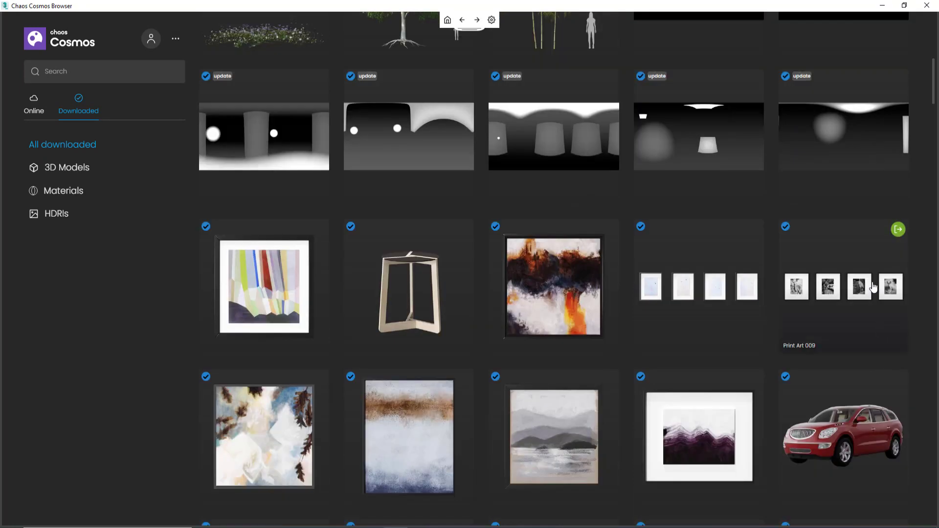
{"action": "scroll", "coordinate": [873, 287], "scroll_direction": "down", "scroll_amount": 1}
{"action": "scroll", "coordinate": [873, 294], "scroll_direction": "down", "scroll_amount": 3}
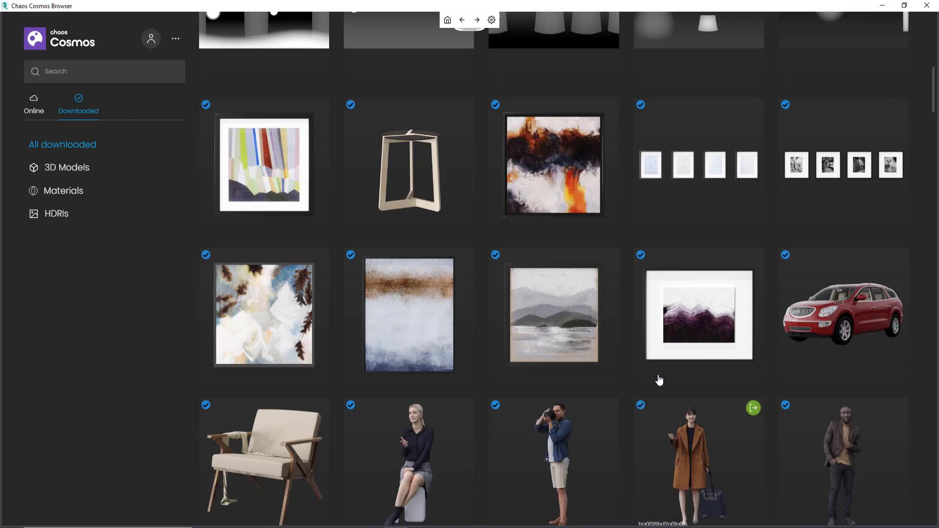
Step: Import the Print Art 008 frame into the scene
{"action": "mouse_move", "coordinate": [263, 314]}
{"action": "left_click", "coordinate": [318, 259]}
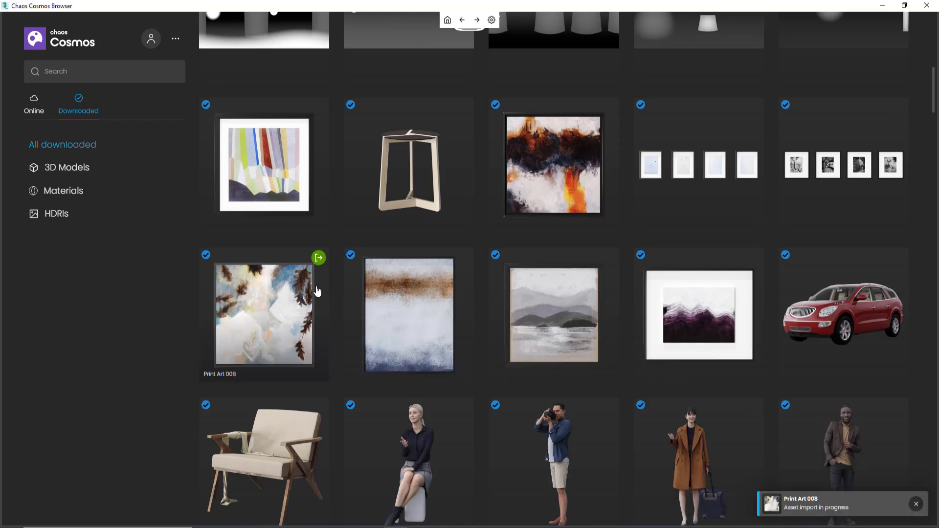
{"action": "scroll", "coordinate": [338, 312], "scroll_direction": "down", "scroll_amount": 6}
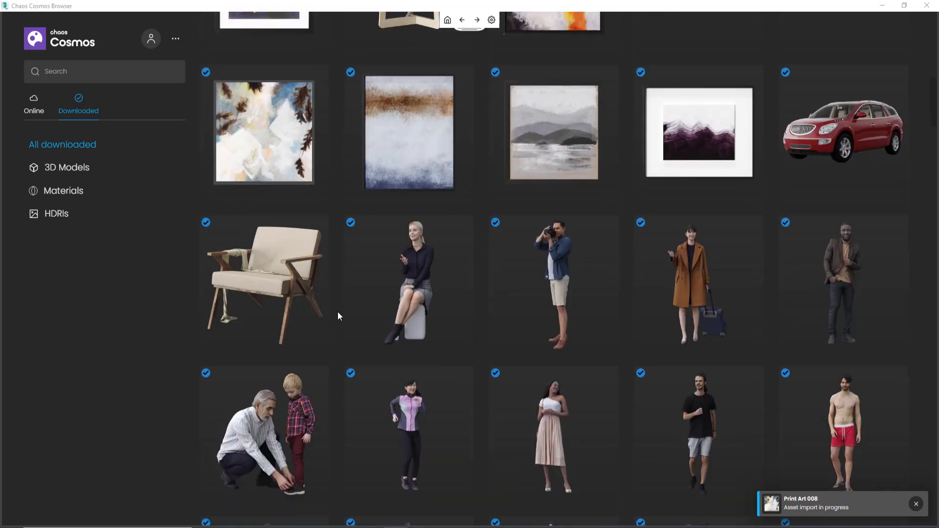
{"action": "scroll", "coordinate": [337, 312], "scroll_direction": "down", "scroll_amount": 1}
{"action": "scroll", "coordinate": [337, 312], "scroll_direction": "down", "scroll_amount": 4}
{"action": "scroll", "coordinate": [338, 312], "scroll_direction": "down", "scroll_amount": 3}
{"action": "scroll", "coordinate": [338, 312], "scroll_direction": "down", "scroll_amount": 3}
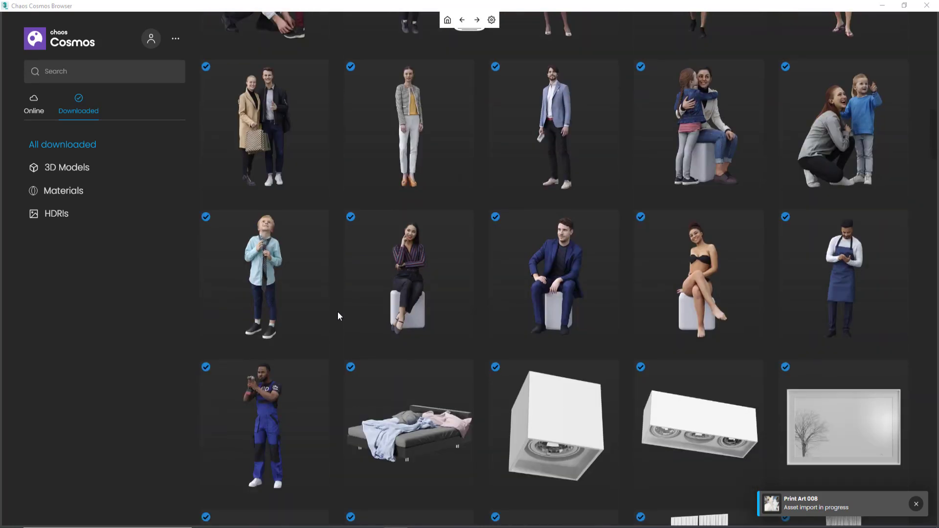
{"action": "scroll", "coordinate": [337, 313], "scroll_direction": "down", "scroll_amount": 3}
{"action": "scroll", "coordinate": [338, 312], "scroll_direction": "down", "scroll_amount": 2}
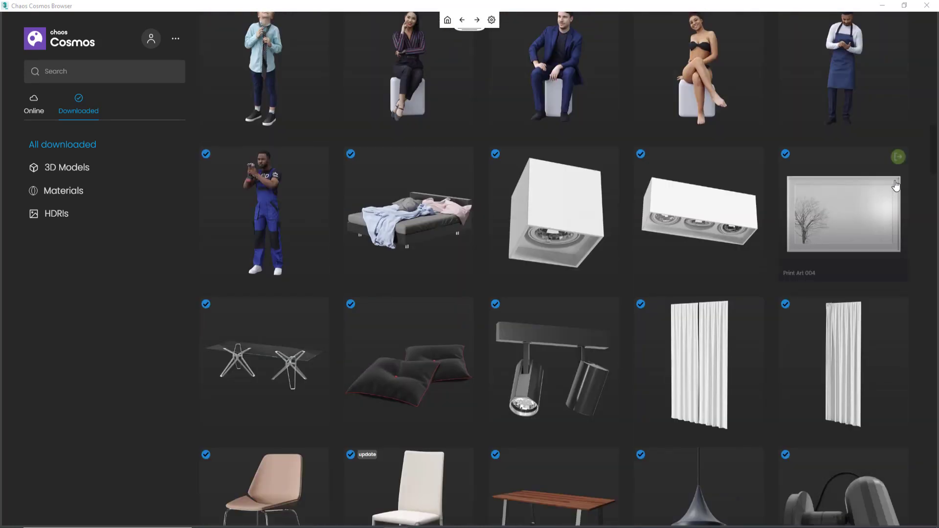
Step: Import the Print Art 004 frame, then minimise the Cosmos Browser
{"action": "left_click", "coordinate": [899, 157]}
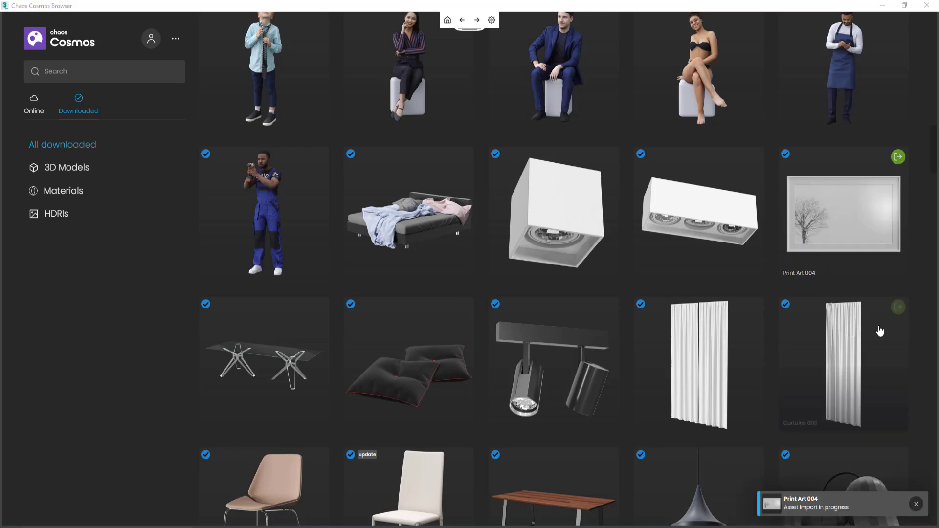
{"action": "scroll", "coordinate": [576, 280], "scroll_direction": "up", "scroll_amount": 3}
{"action": "scroll", "coordinate": [577, 280], "scroll_direction": "up", "scroll_amount": 4}
{"action": "scroll", "coordinate": [571, 243], "scroll_direction": "down", "scroll_amount": 4}
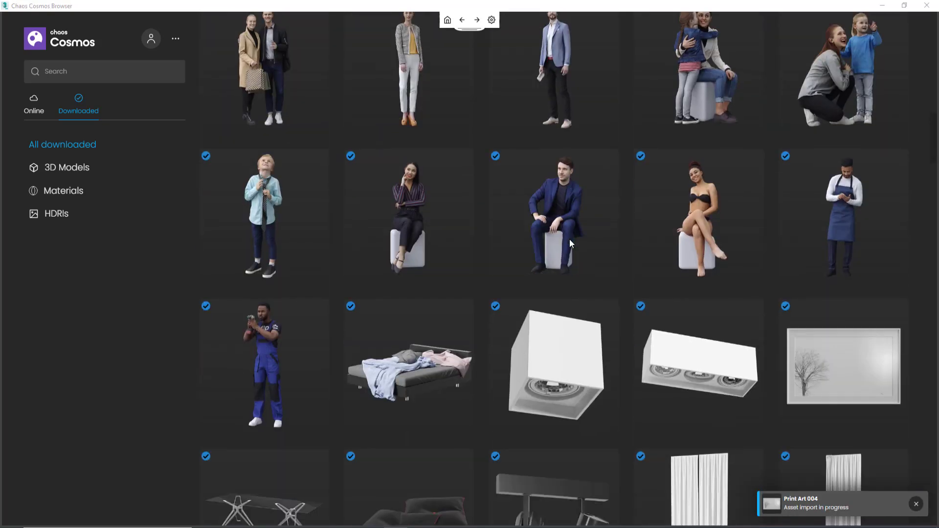
{"action": "scroll", "coordinate": [569, 242], "scroll_direction": "down", "scroll_amount": 3}
{"action": "scroll", "coordinate": [572, 244], "scroll_direction": "down", "scroll_amount": 3}
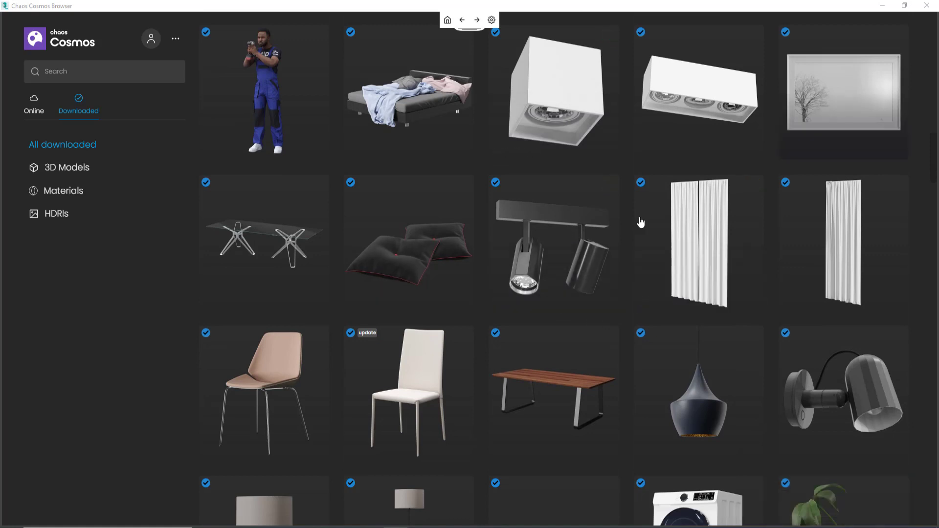
{"action": "left_click", "coordinate": [891, 4]}
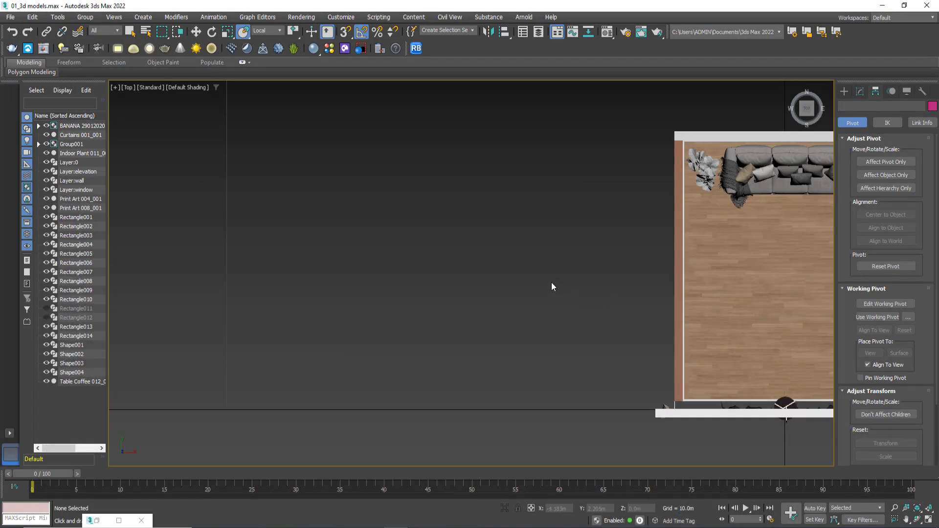
Step: Drag Table Coffee 012_001 into the room next to the plant at the sofa's left end
{"action": "scroll", "coordinate": [455, 416], "scroll_direction": "up", "scroll_amount": 2}
{"action": "scroll", "coordinate": [469, 435], "scroll_direction": "up", "scroll_amount": 4}
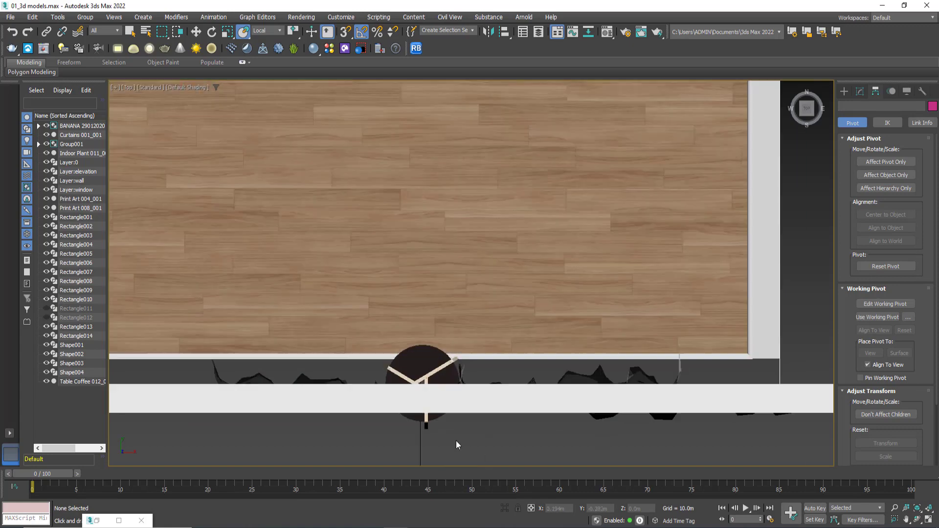
{"action": "scroll", "coordinate": [441, 408], "scroll_direction": "up", "scroll_amount": 4}
{"action": "left_click", "coordinate": [400, 304]}
{"action": "scroll", "coordinate": [400, 308], "scroll_direction": "down", "scroll_amount": 3}
{"action": "scroll", "coordinate": [400, 303], "scroll_direction": "down", "scroll_amount": 5}
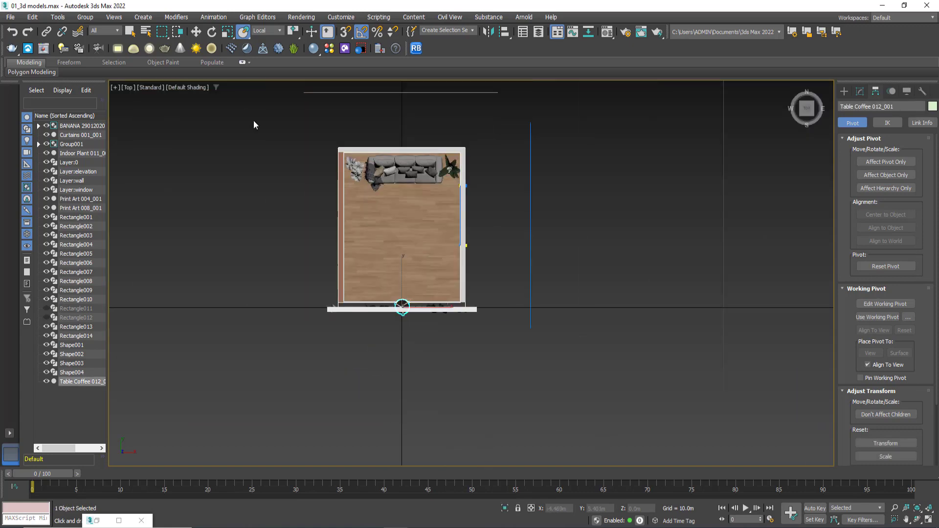
{"action": "scroll", "coordinate": [381, 265], "scroll_direction": "up", "scroll_amount": 3}
{"action": "left_click_drag", "start_coordinate": [417, 339], "coordinate": [417, 209]}
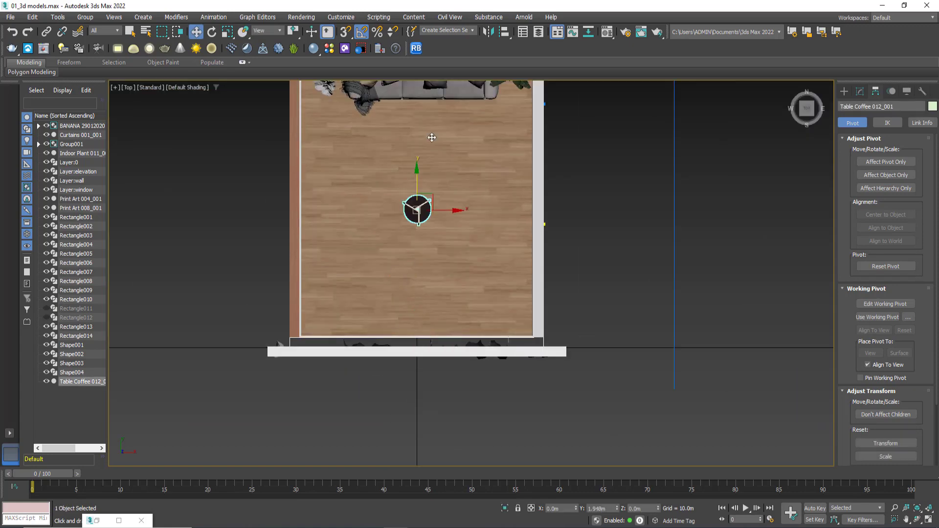
{"action": "scroll", "coordinate": [442, 93], "scroll_direction": "down", "scroll_amount": 3}
{"action": "middle_click_drag", "start_coordinate": [440, 121], "coordinate": [423, 244]}
{"action": "scroll", "coordinate": [423, 244], "scroll_direction": "up", "scroll_amount": 4}
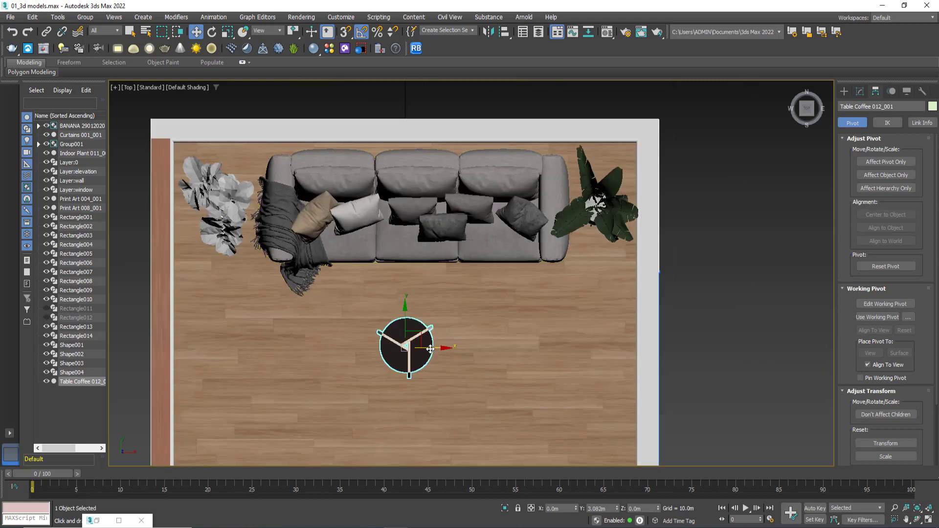
{"action": "mouse_move", "coordinate": [405, 318]}
{"action": "left_mouse_down"}
{"action": "mouse_move", "coordinate": [231, 318]}
{"action": "mouse_move", "coordinate": [230, 255]}
{"action": "left_mouse_up"}
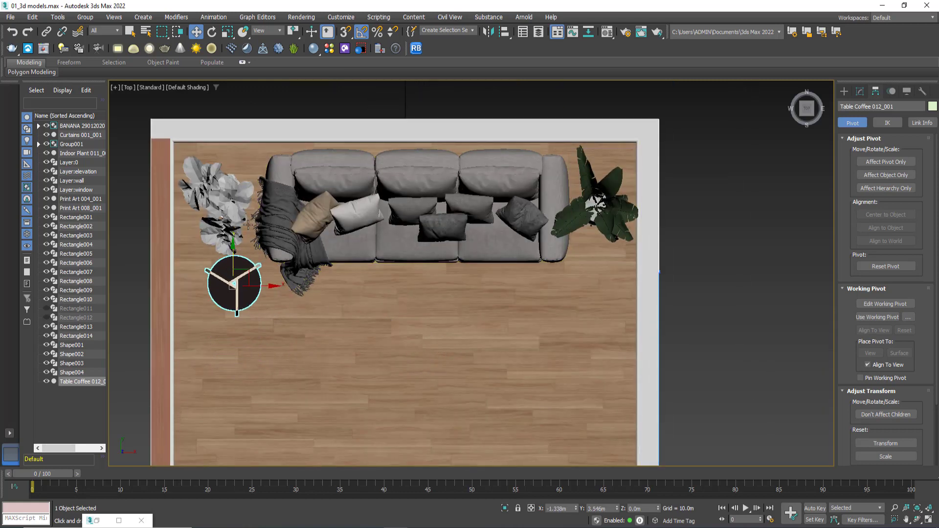
Step: Nudge the plant and coffee table slightly up, leaving the table at X -1.338m, Y 3.657m
{"action": "left_click", "coordinate": [230, 190]}
{"action": "left_click_drag", "start_coordinate": [219, 172], "coordinate": [219, 165]}
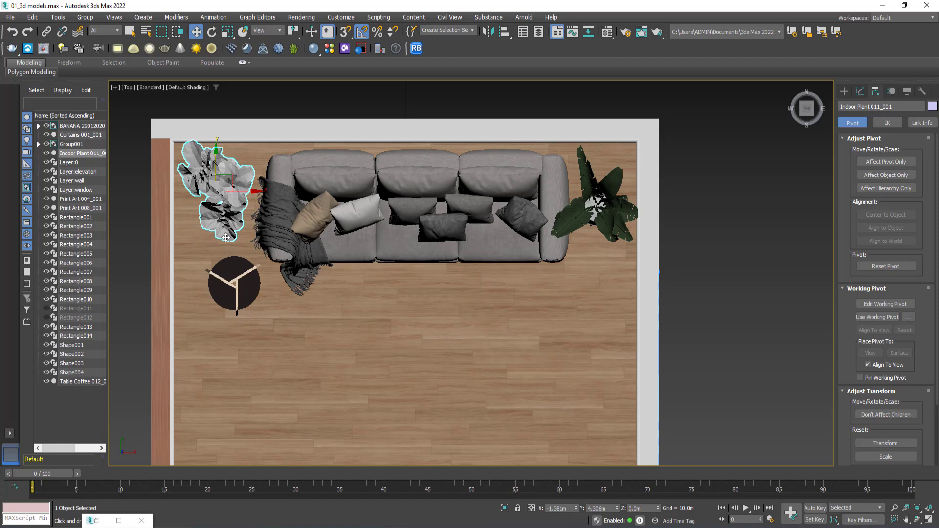
{"action": "left_click", "coordinate": [229, 271]}
{"action": "left_click_drag", "start_coordinate": [228, 271], "coordinate": [229, 257]}
{"action": "scroll", "coordinate": [415, 195], "scroll_direction": "down", "scroll_amount": 3}
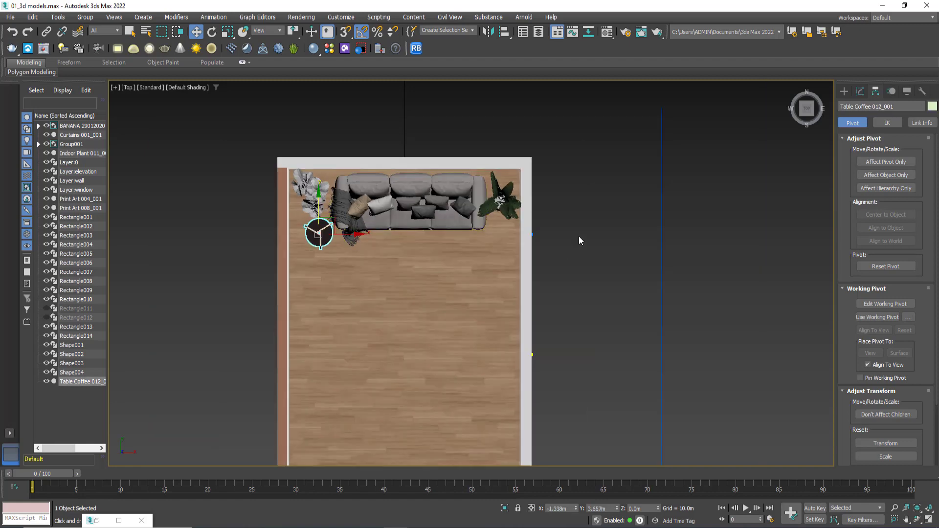
{"action": "scroll", "coordinate": [517, 348], "scroll_direction": "down", "scroll_amount": 2}
{"action": "scroll", "coordinate": [485, 224], "scroll_direction": "up", "scroll_amount": 6}
{"action": "scroll", "coordinate": [548, 147], "scroll_direction": "up", "scroll_amount": 2}
Step: Select Curtains 001_001, try moving them into the room, undo, and return to Top view
{"action": "left_click", "coordinate": [549, 147]}
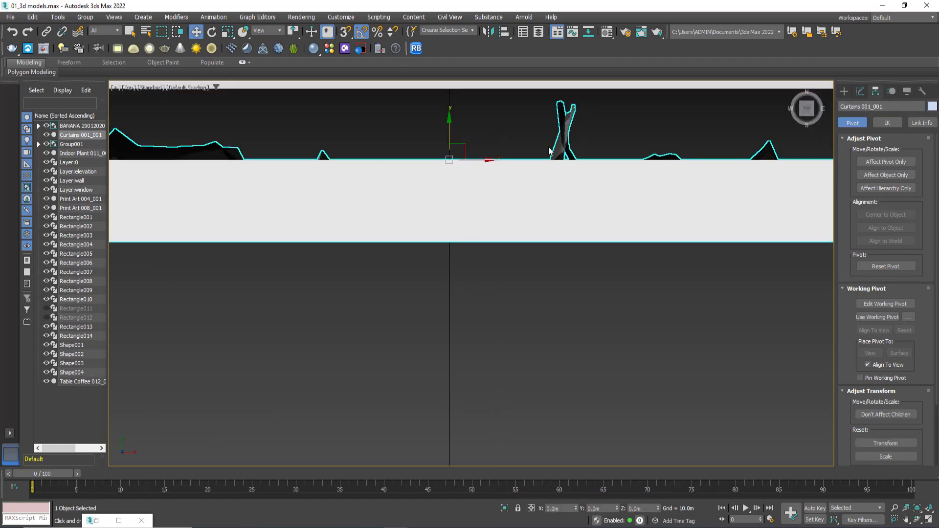
{"action": "scroll", "coordinate": [549, 148], "scroll_direction": "down", "scroll_amount": 4}
{"action": "middle_click_drag", "start_coordinate": [496, 268], "coordinate": [497, 427]}
{"action": "left_click_drag", "start_coordinate": [543, 377], "coordinate": [570, 190]}
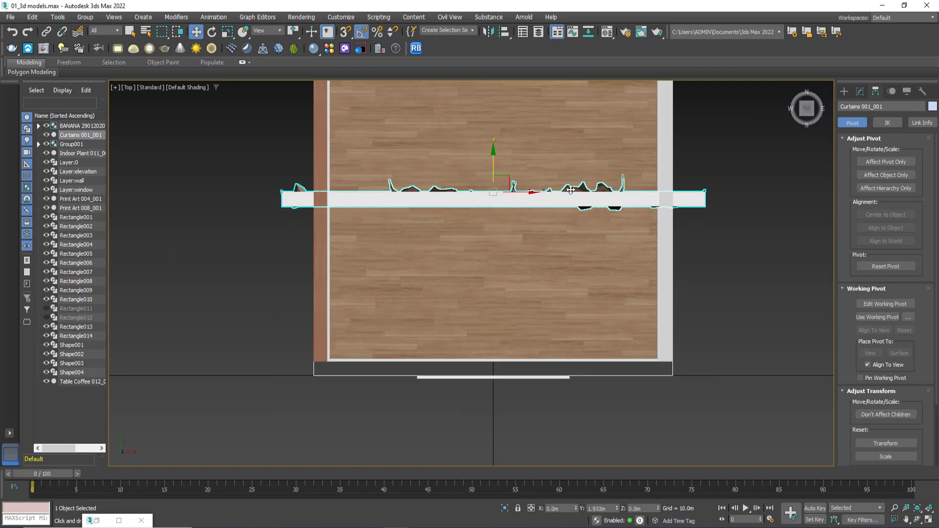
{"action": "key", "text": "ctrl+z"}
{"action": "middle_click_drag", "start_coordinate": [590, 222], "coordinate": [532, 293], "text": "alt"}
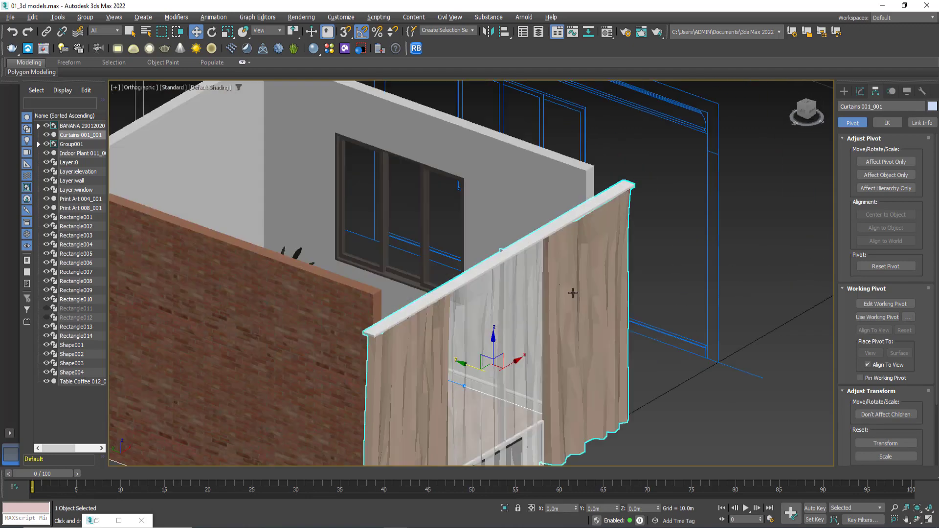
{"action": "scroll", "coordinate": [479, 286], "scroll_direction": "up", "scroll_amount": 2}
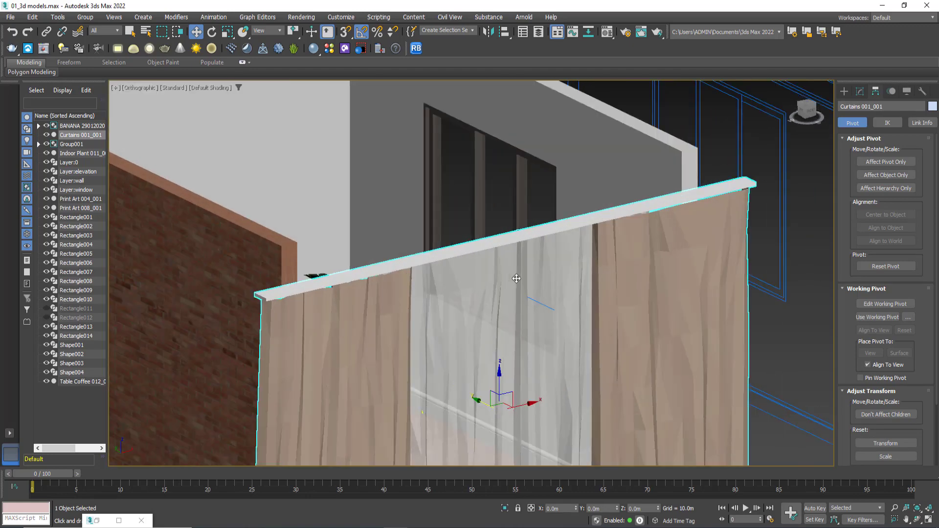
{"action": "key", "text": "t"}
Step: Rotate the curtains -90° on Z so they run vertically
{"action": "left_click_drag", "start_coordinate": [471, 243], "coordinate": [570, 62]}
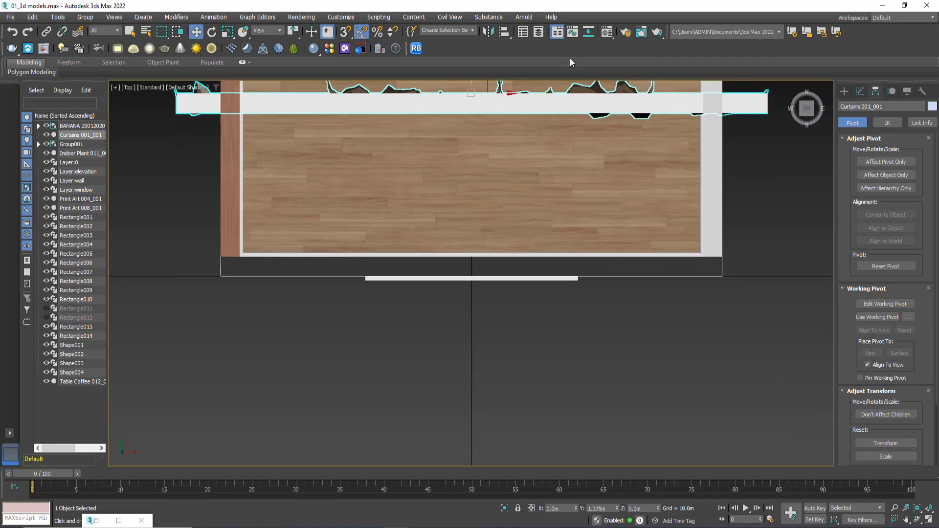
{"action": "left_click", "coordinate": [212, 33]}
{"action": "key", "text": "ctrl+z"}
{"action": "scroll", "coordinate": [503, 269], "scroll_direction": "down", "scroll_amount": 4}
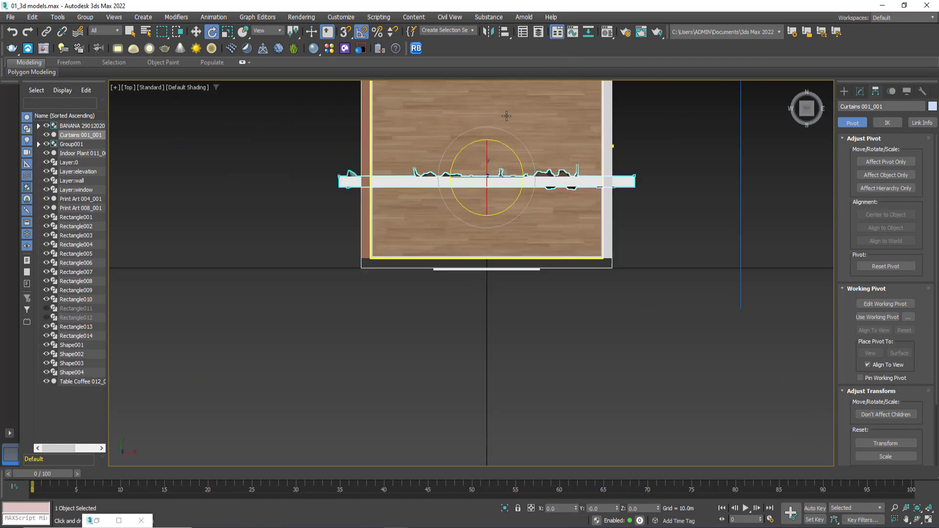
{"action": "scroll", "coordinate": [497, 155], "scroll_direction": "up", "scroll_amount": 2}
{"action": "left_click_drag", "start_coordinate": [497, 158], "coordinate": [498, 157]}
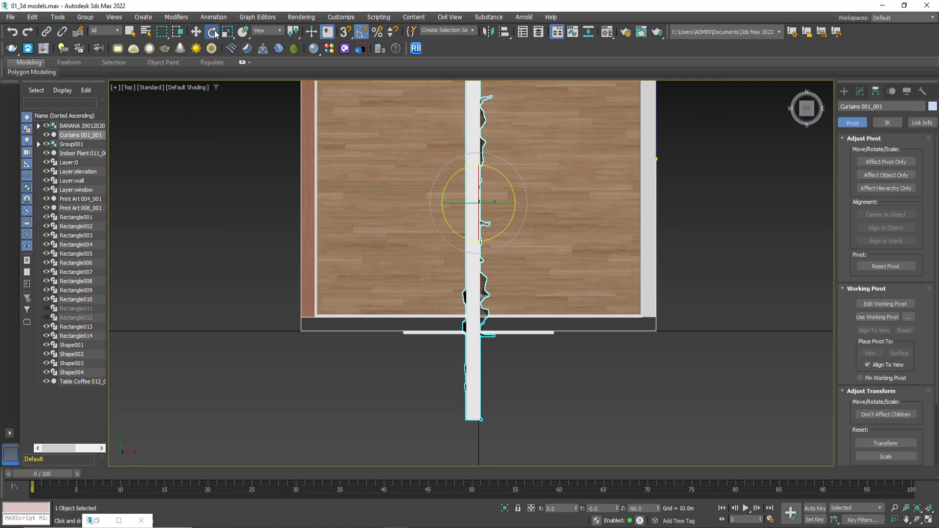
Step: Move the curtains along X against the right wall at X 1.785m, Y 2.421m
{"action": "left_click", "coordinate": [197, 32]}
{"action": "scroll", "coordinate": [443, 223], "scroll_direction": "down", "scroll_amount": 2}
{"action": "left_click_drag", "start_coordinate": [482, 219], "coordinate": [569, 203]}
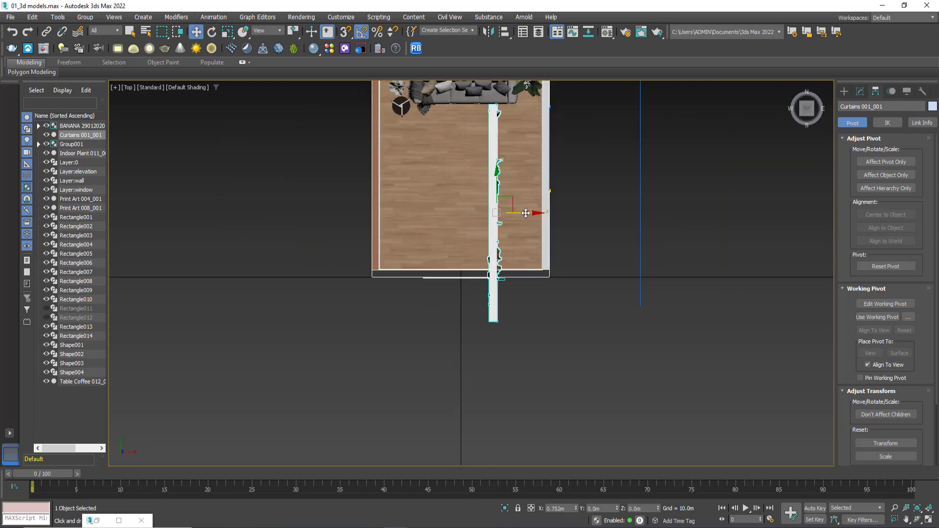
{"action": "scroll", "coordinate": [571, 201], "scroll_direction": "up", "scroll_amount": 3}
{"action": "middle_click_drag", "start_coordinate": [578, 211], "coordinate": [533, 317]}
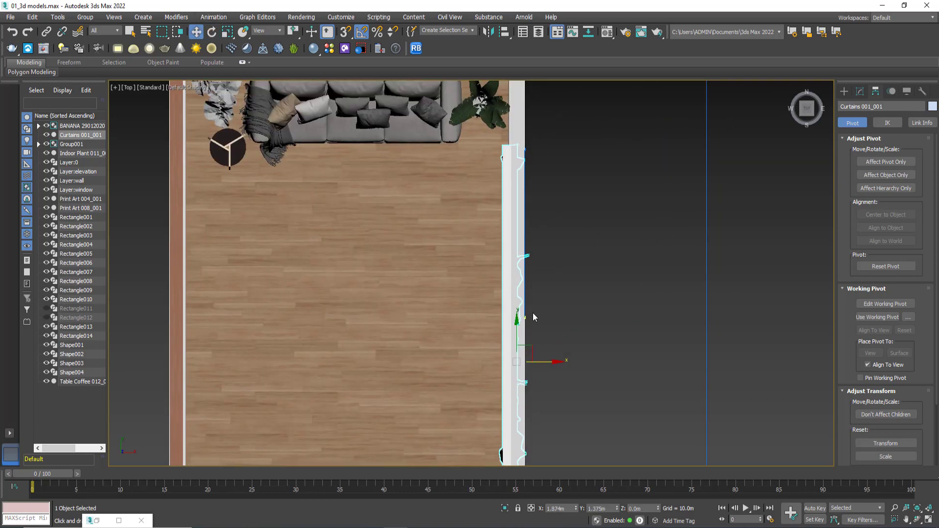
{"action": "scroll", "coordinate": [540, 229], "scroll_direction": "down", "scroll_amount": 3}
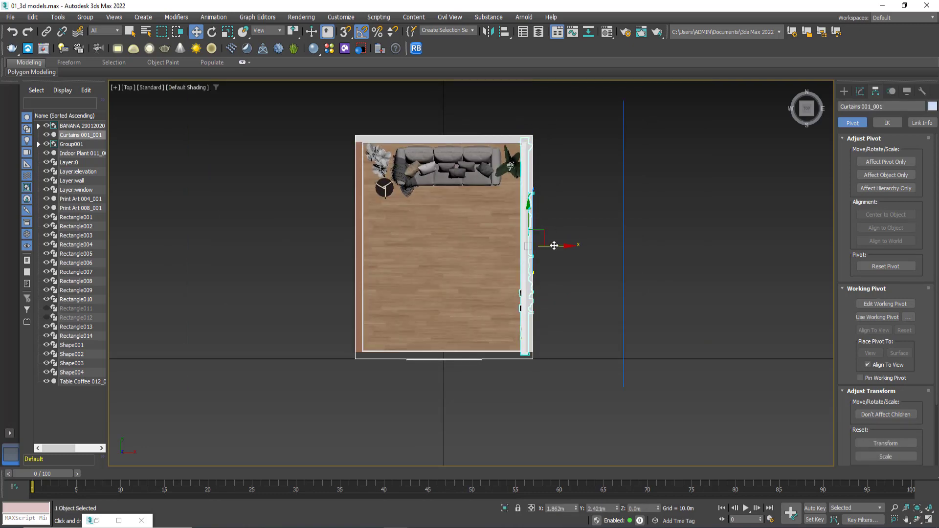
{"action": "middle_click_drag", "start_coordinate": [552, 265], "coordinate": [575, 291], "text": "alt"}
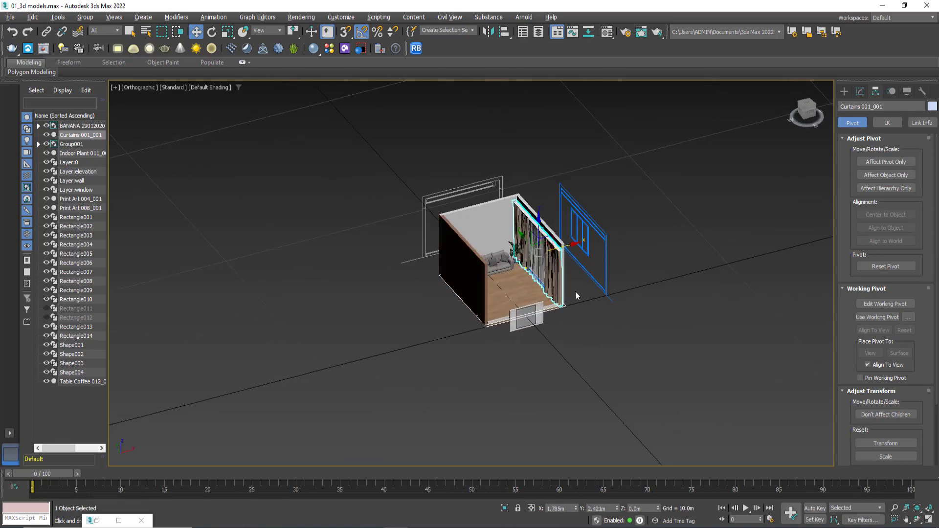
Step: Select Print Art 008_001 and frame it in the Top view
{"action": "left_click", "coordinate": [536, 328]}
{"action": "scroll", "coordinate": [536, 328], "scroll_direction": "up", "scroll_amount": 3}
{"action": "left_click", "coordinate": [487, 286]}
{"action": "scroll", "coordinate": [484, 283], "scroll_direction": "up", "scroll_amount": 4}
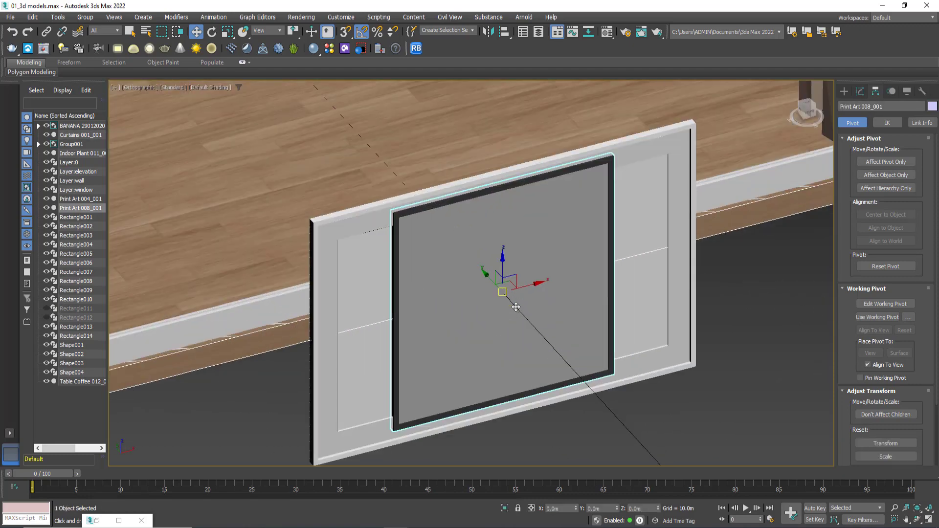
{"action": "mouse_move", "coordinate": [482, 280]}
{"action": "middle_mouse_down", "text": "alt"}
{"action": "mouse_move", "coordinate": [436, 224]}
{"action": "mouse_move", "coordinate": [356, 206]}
{"action": "mouse_move", "coordinate": [334, 159]}
{"action": "middle_mouse_up", "text": "alt"}
{"action": "scroll", "coordinate": [435, 224], "scroll_direction": "down", "scroll_amount": 5}
{"action": "key", "text": "t"}
{"action": "key", "text": "z"}
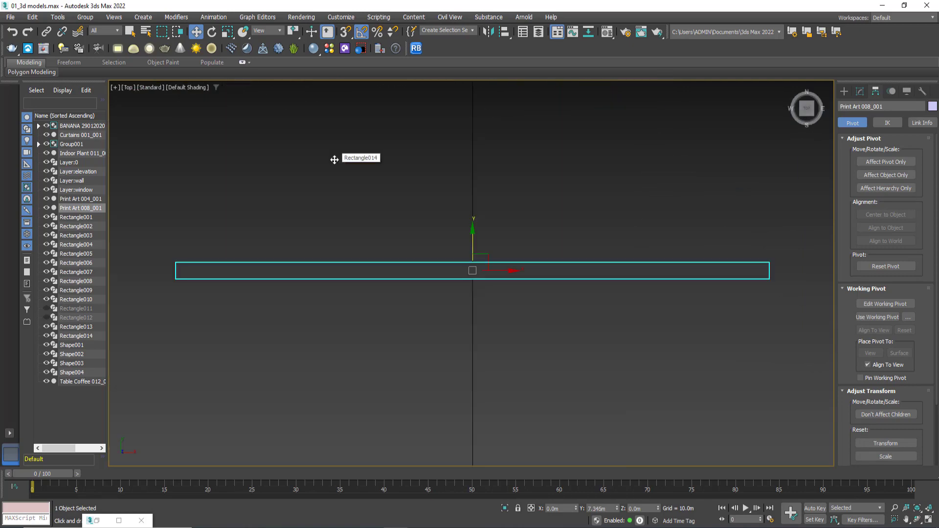
{"action": "scroll", "coordinate": [346, 282], "scroll_direction": "down", "scroll_amount": 5}
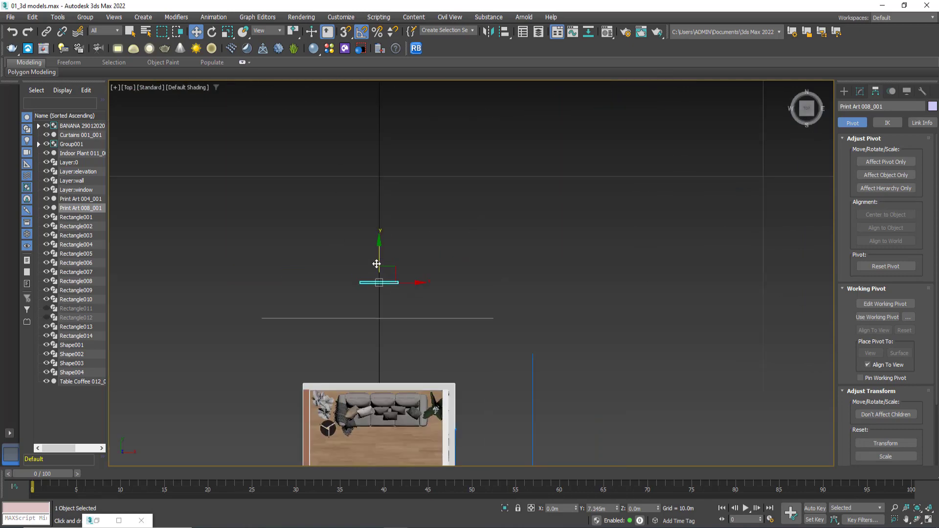
Step: In wireframe, snap Print Art 008_001 against the back wall using 3D Snaps
{"action": "key", "text": "F3"}
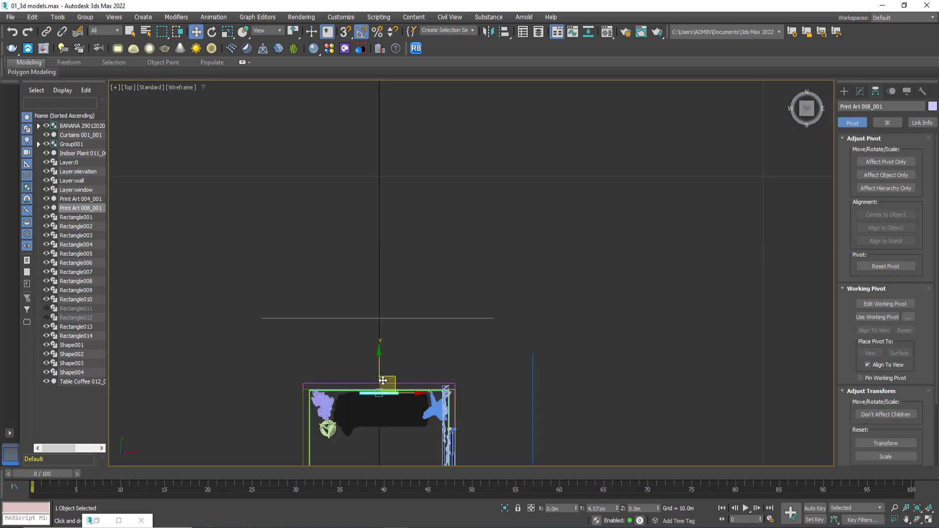
{"action": "scroll", "coordinate": [391, 360], "scroll_direction": "up", "scroll_amount": 4}
{"action": "scroll", "coordinate": [415, 356], "scroll_direction": "up", "scroll_amount": 3}
{"action": "mouse_move", "coordinate": [423, 354]}
{"action": "left_mouse_down"}
{"action": "mouse_move", "coordinate": [427, 338]}
{"action": "mouse_move", "coordinate": [424, 364]}
{"action": "left_mouse_up"}
{"action": "key", "text": "s"}
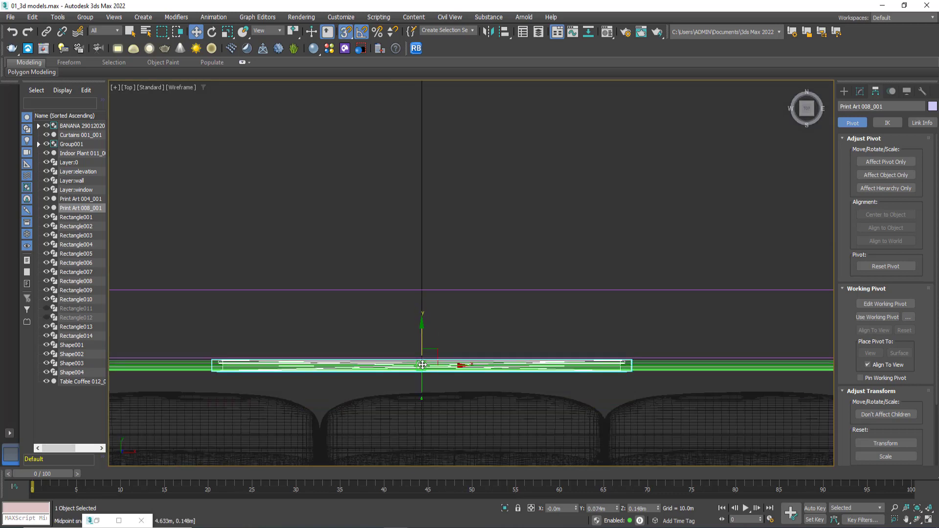
{"action": "scroll", "coordinate": [423, 361], "scroll_direction": "up", "scroll_amount": 3}
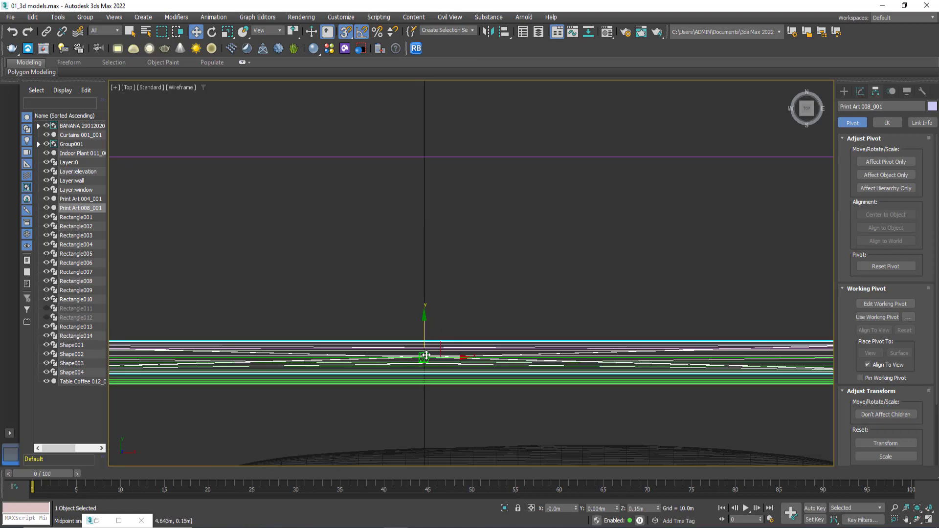
{"action": "scroll", "coordinate": [452, 367], "scroll_direction": "down", "scroll_amount": 3}
Step: Raise Print Art 008_001 up the wall above the sofa to Z 1.501m
{"action": "middle_click_drag", "start_coordinate": [452, 368], "coordinate": [484, 323], "text": "alt"}
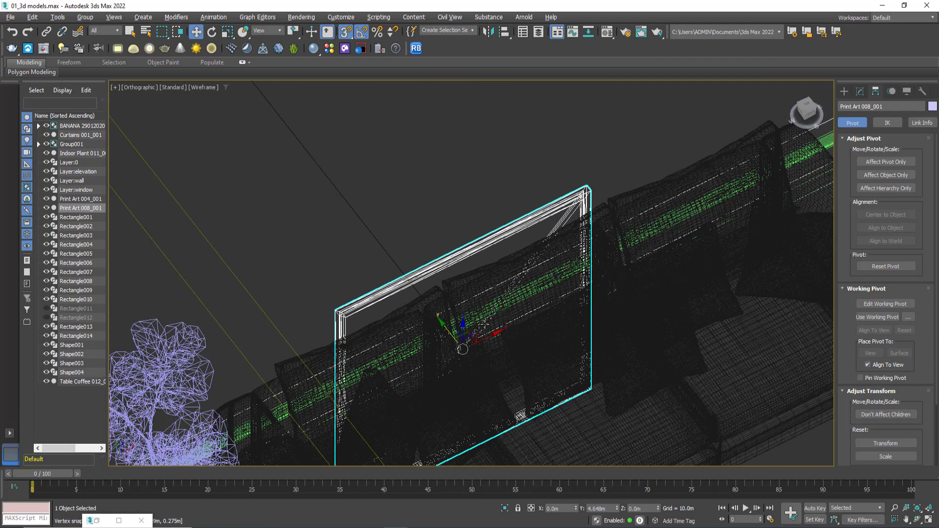
{"action": "scroll", "coordinate": [479, 322], "scroll_direction": "down", "scroll_amount": 3}
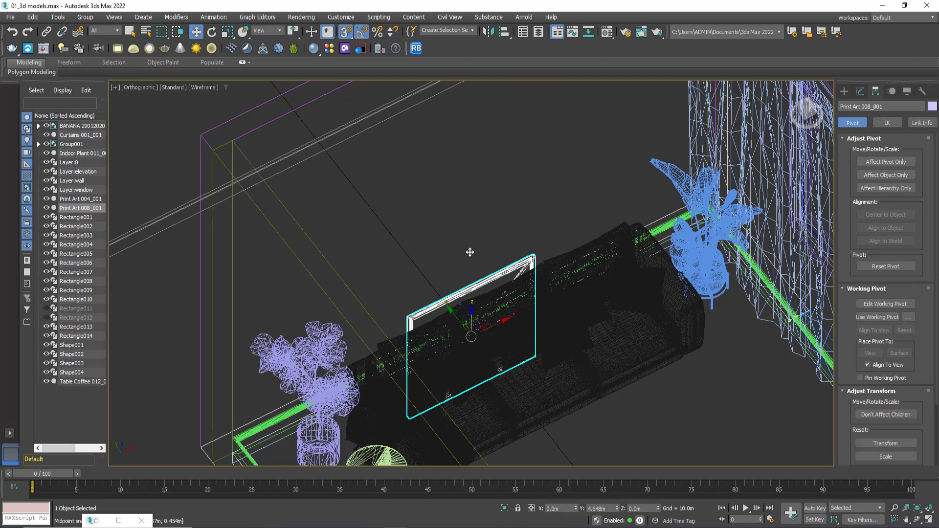
{"action": "middle_click_drag", "start_coordinate": [469, 251], "coordinate": [512, 134]}
{"action": "key", "text": "F3"}
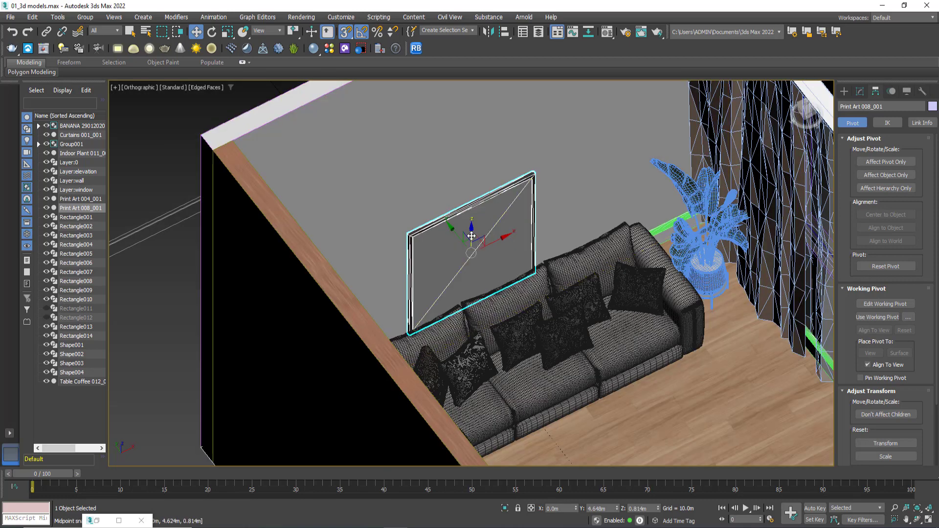
{"action": "left_click_drag", "start_coordinate": [471, 236], "coordinate": [470, 171]}
{"action": "scroll", "coordinate": [492, 224], "scroll_direction": "down", "scroll_amount": 5}
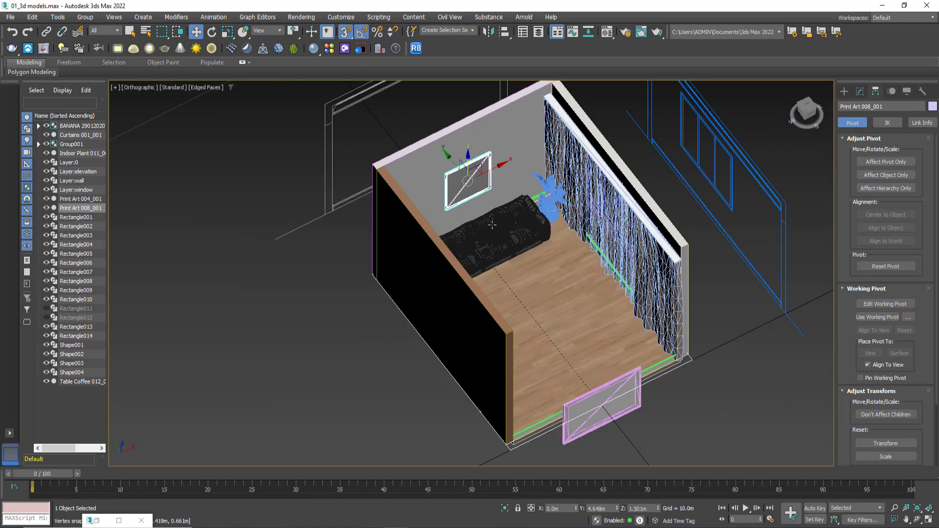
Step: Lift Print Art 004_001 up onto the wall
{"action": "left_click", "coordinate": [609, 413]}
{"action": "scroll", "coordinate": [586, 381], "scroll_direction": "down", "scroll_amount": 3}
{"action": "mouse_move", "coordinate": [585, 379]}
{"action": "left_mouse_down"}
{"action": "mouse_move", "coordinate": [485, 254]}
{"action": "mouse_move", "coordinate": [472, 223]}
{"action": "left_mouse_up"}
Step: Isolate the wall with the frames and snap Print Art 004 onto the wall
{"action": "scroll", "coordinate": [472, 227], "scroll_direction": "up", "scroll_amount": 4}
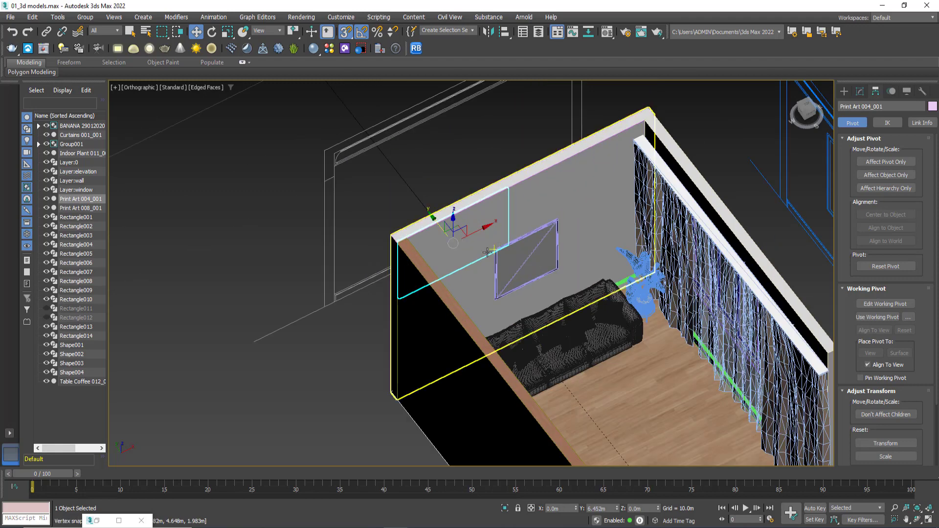
{"action": "left_click", "coordinate": [525, 254], "text": "ctrl"}
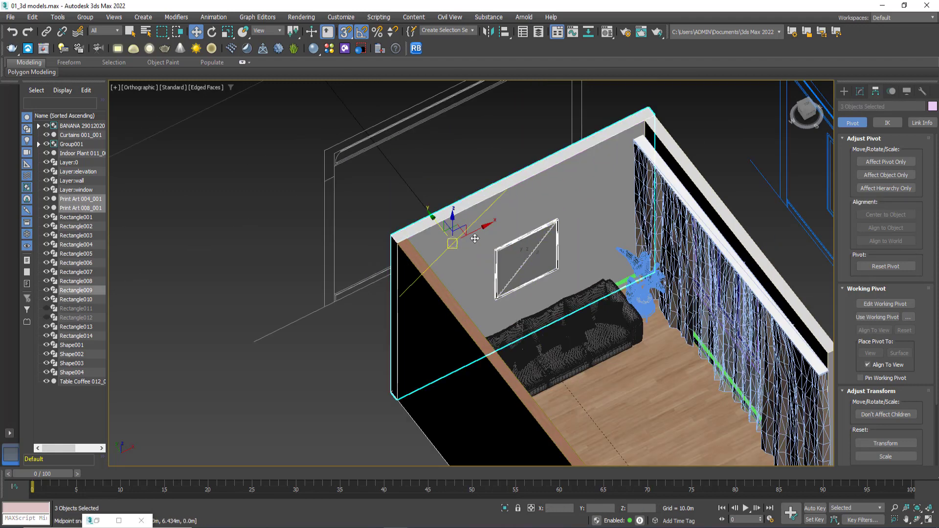
{"action": "key", "text": "t"}
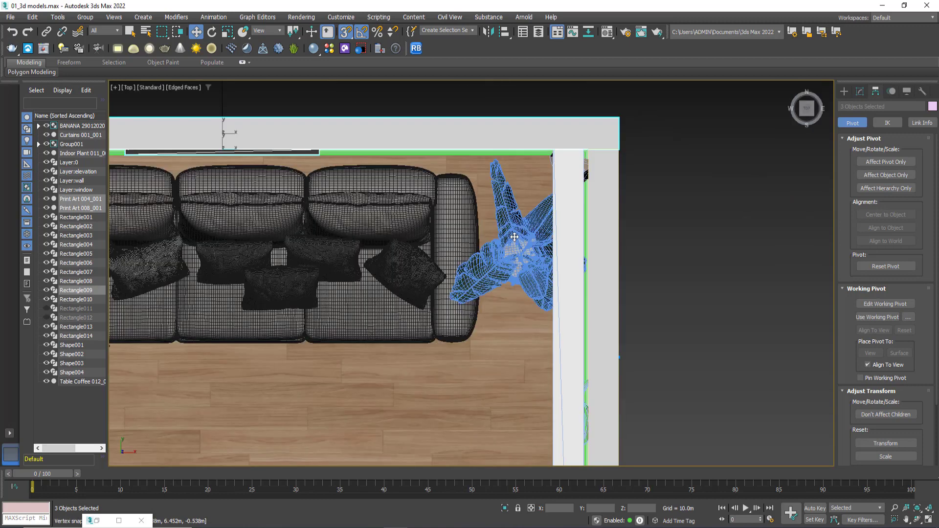
{"action": "scroll", "coordinate": [538, 327], "scroll_direction": "down", "scroll_amount": 2}
{"action": "left_click", "coordinate": [504, 508]}
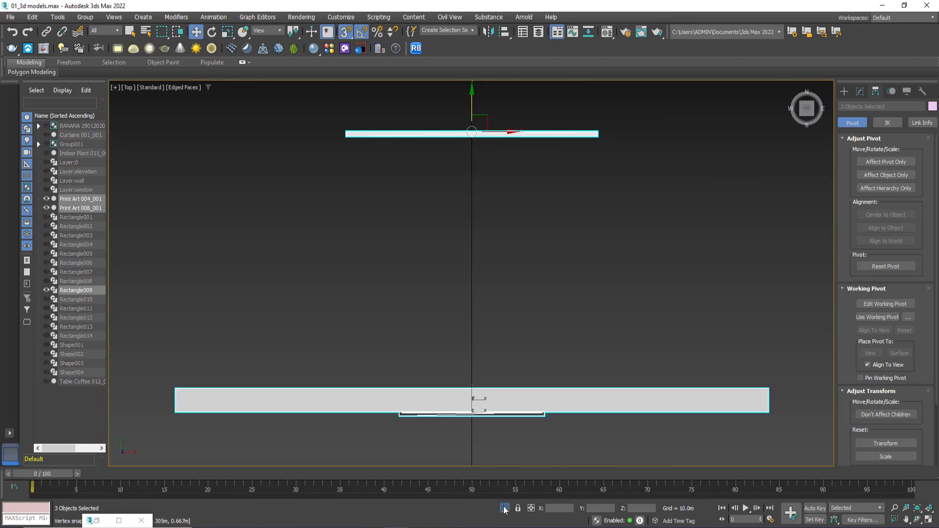
{"action": "left_click", "coordinate": [455, 92]}
{"action": "left_click_drag", "start_coordinate": [470, 135], "coordinate": [767, 417]}
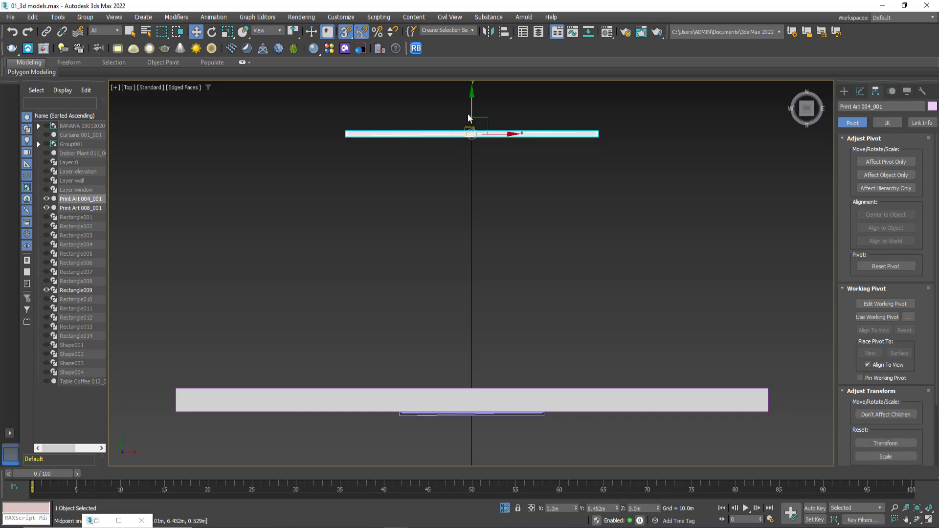
{"action": "scroll", "coordinate": [594, 399], "scroll_direction": "down", "scroll_amount": 3}
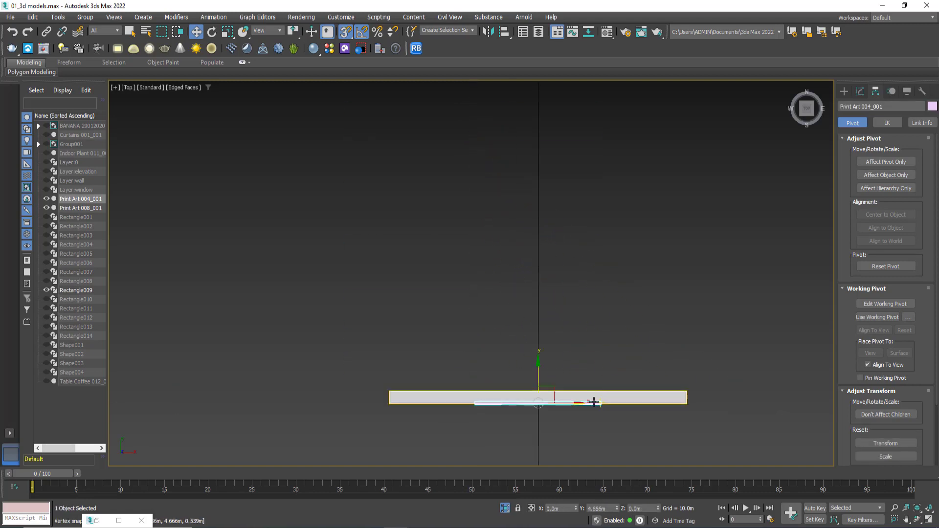
{"action": "middle_click_drag", "start_coordinate": [594, 398], "coordinate": [581, 348], "text": "alt"}
Step: Position the wide Print Art 004 and square Print Art 008 side by side on the wall
{"action": "mouse_move", "coordinate": [537, 346]}
{"action": "left_mouse_down"}
{"action": "mouse_move", "coordinate": [555, 283]}
{"action": "mouse_move", "coordinate": [497, 262]}
{"action": "left_mouse_up"}
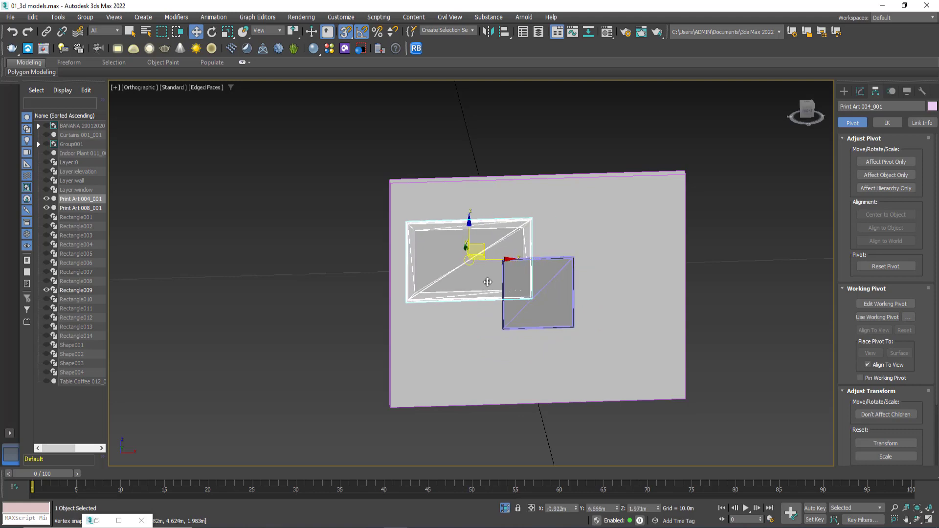
{"action": "left_click", "coordinate": [548, 293]}
{"action": "mouse_move", "coordinate": [549, 294]}
{"action": "left_mouse_down"}
{"action": "mouse_move", "coordinate": [609, 291]}
{"action": "mouse_move", "coordinate": [602, 257]}
{"action": "mouse_move", "coordinate": [601, 282]}
{"action": "left_mouse_up"}
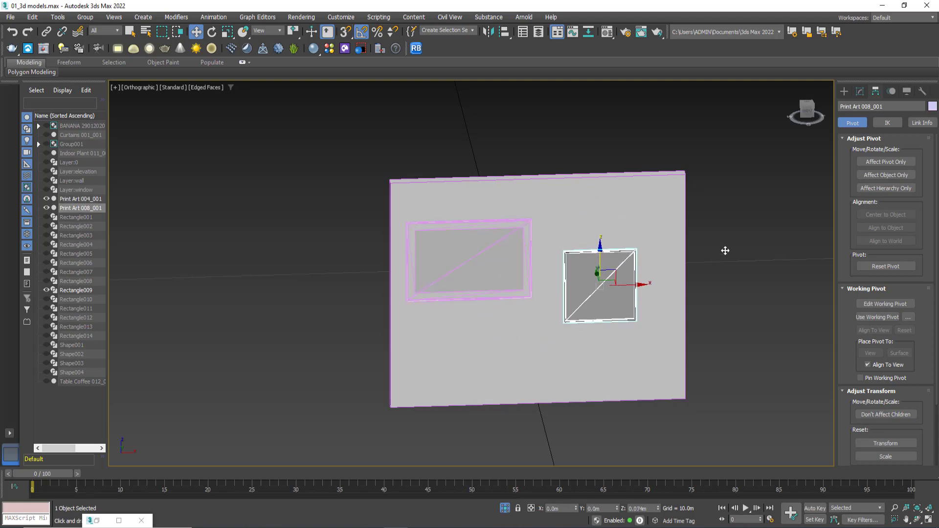
{"action": "left_click", "coordinate": [529, 260]}
{"action": "left_click_drag", "start_coordinate": [530, 260], "coordinate": [525, 258]}
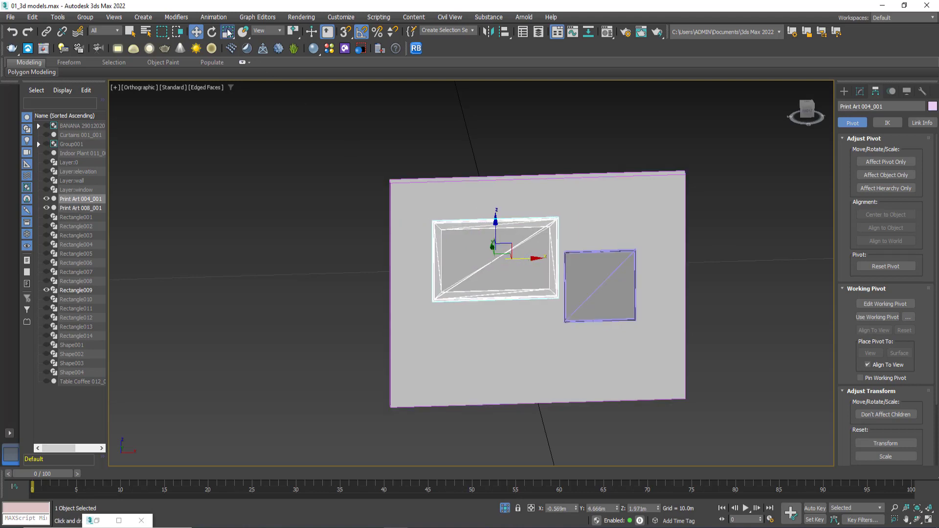
Step: Scale the wide frame to 78% and the square to 93%, raising the square to Z 1.733m
{"action": "left_click_drag", "start_coordinate": [470, 261], "coordinate": [492, 271]}
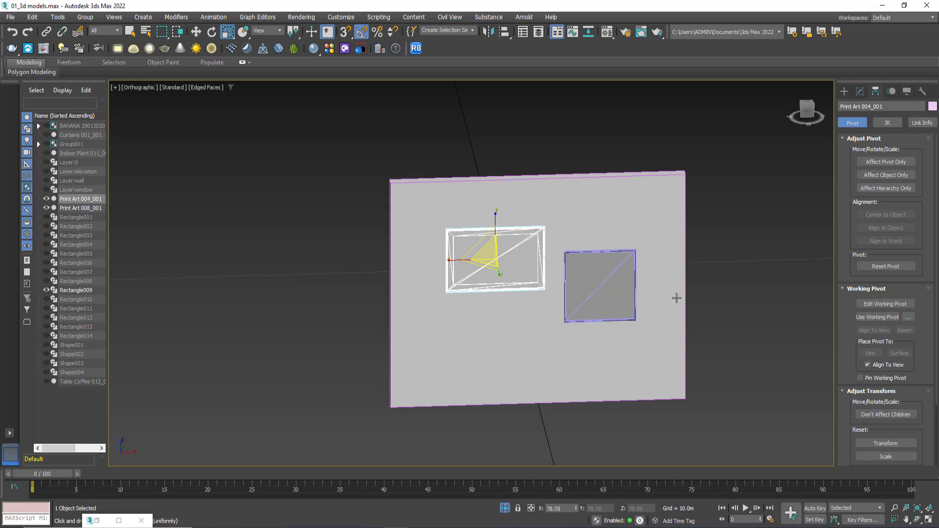
{"action": "left_click", "coordinate": [609, 284]}
{"action": "left_click_drag", "start_coordinate": [595, 279], "coordinate": [598, 283]}
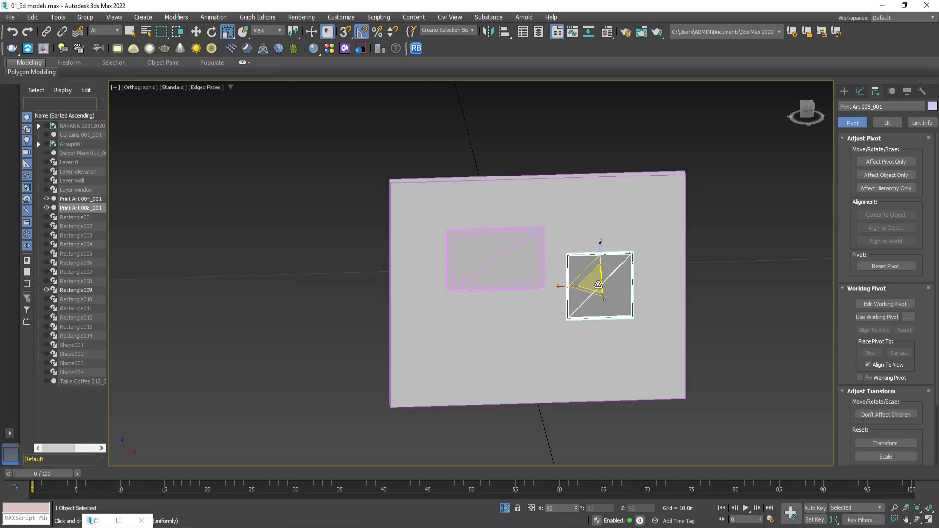
{"action": "left_click", "coordinate": [196, 32]}
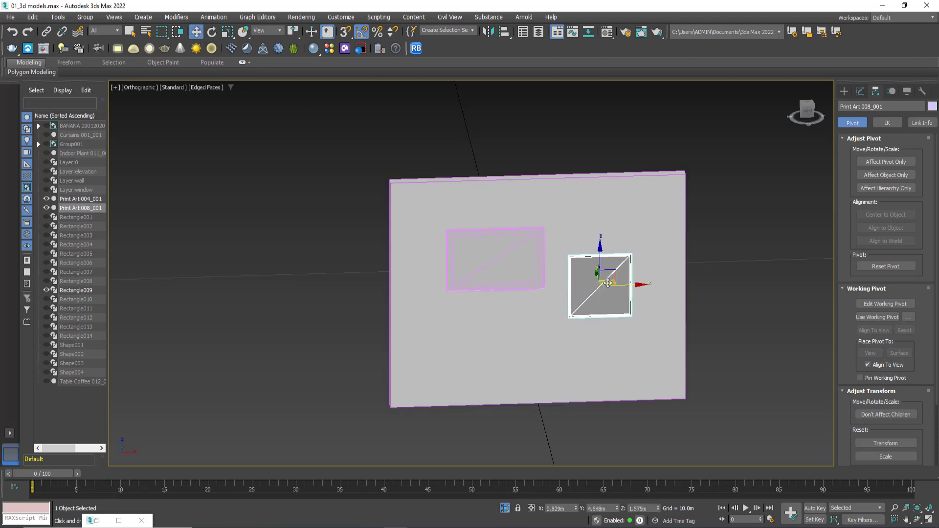
{"action": "left_click_drag", "start_coordinate": [596, 263], "coordinate": [595, 246]}
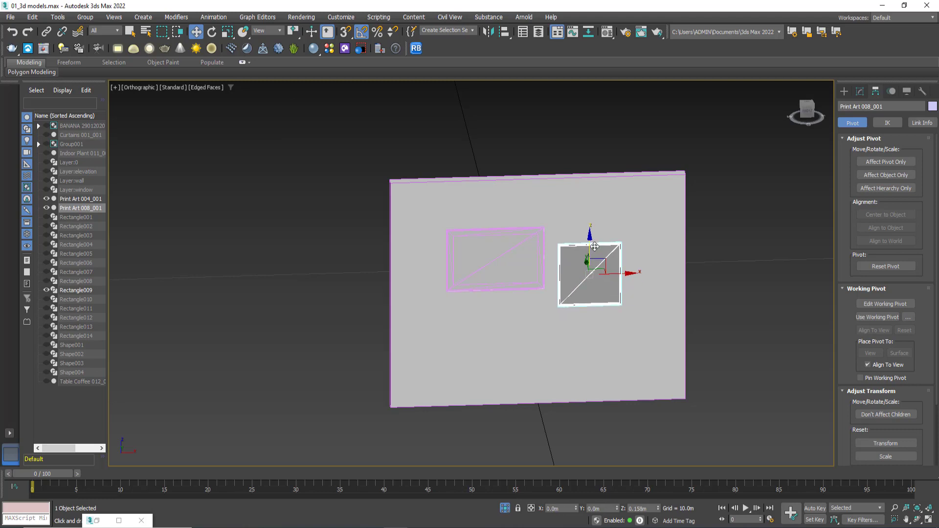
{"action": "left_click", "coordinate": [514, 242]}
{"action": "left_click_drag", "start_coordinate": [513, 242], "coordinate": [520, 243]}
{"action": "left_click", "coordinate": [569, 296]}
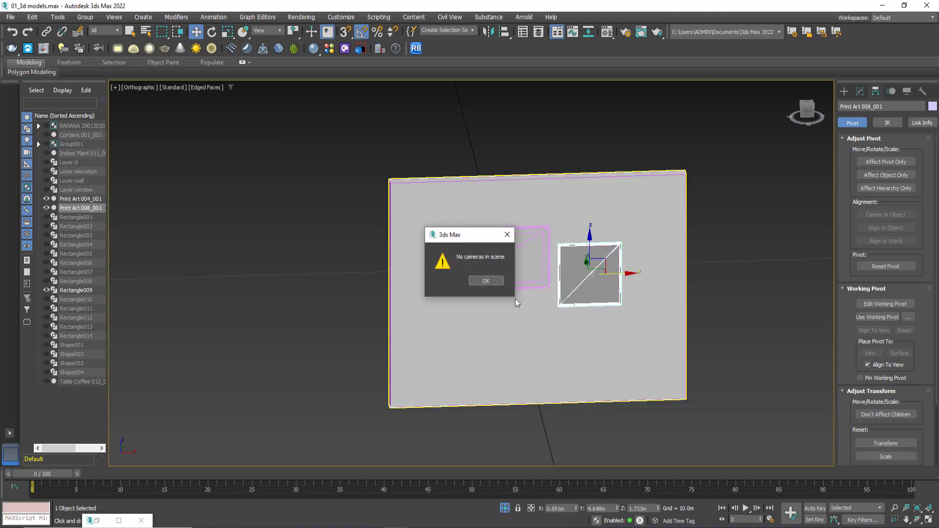
Step: Dismiss the no-cameras warning and Unhide All objects from the Front view
{"action": "key", "text": "Return"}
{"action": "key", "text": "f"}
{"action": "key", "text": "z"}
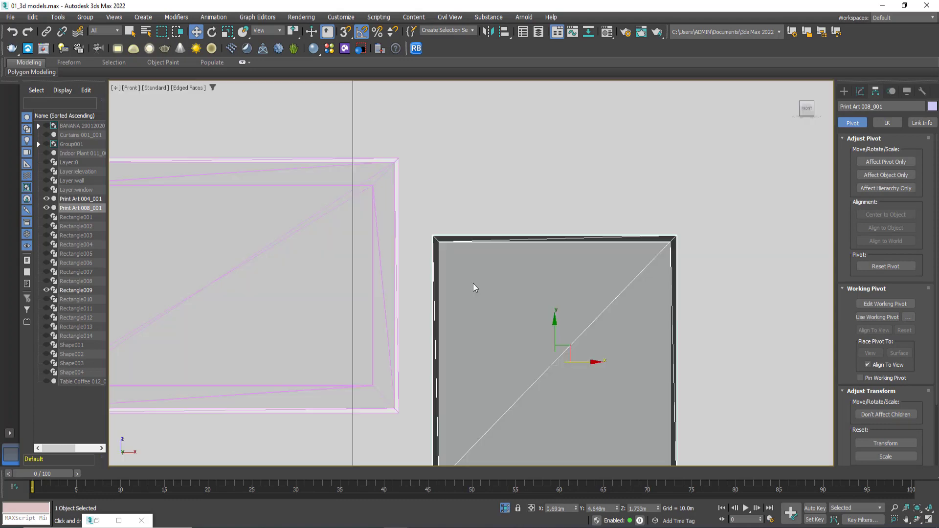
{"action": "scroll", "coordinate": [487, 274], "scroll_direction": "down", "scroll_amount": 5}
{"action": "left_click", "coordinate": [644, 338]}
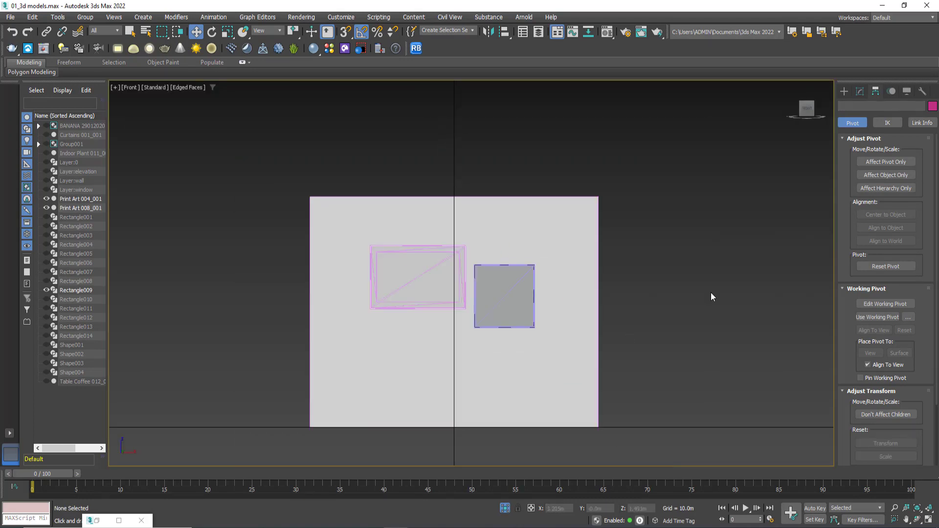
{"action": "right_click", "coordinate": [674, 252]}
{"action": "left_click", "coordinate": [698, 212]}
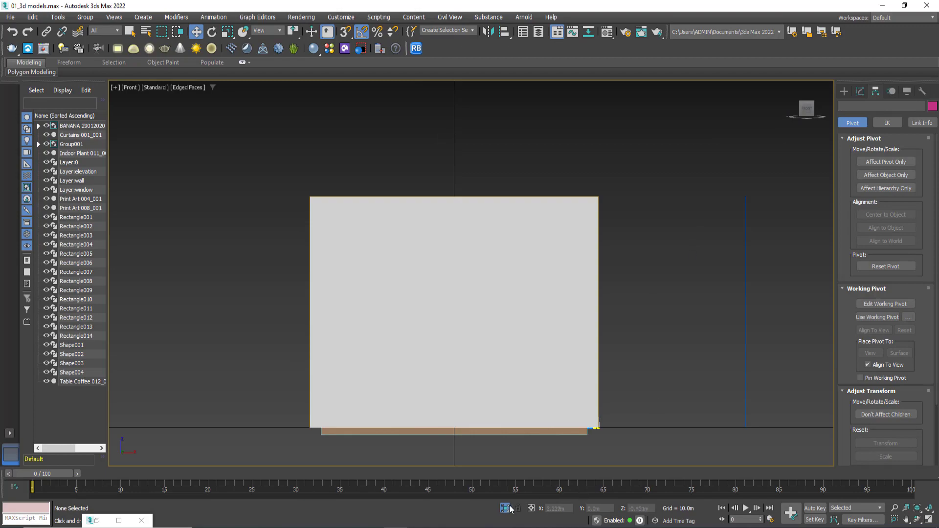
Step: Orbit the Perspective view around the room to inspect the sofa, curtains and frames
{"action": "middle_click_drag", "start_coordinate": [536, 339], "coordinate": [503, 388], "text": "alt"}
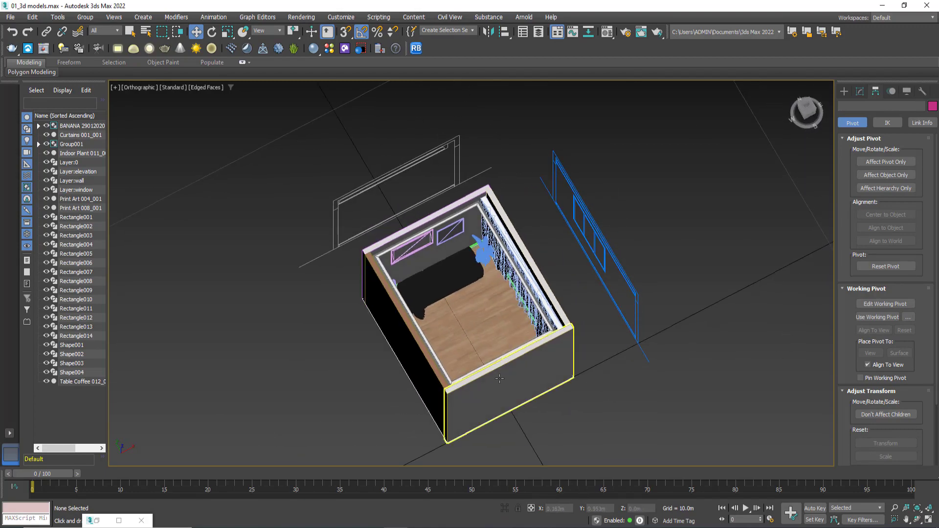
{"action": "key", "text": "p"}
{"action": "scroll", "coordinate": [499, 377], "scroll_direction": "up", "scroll_amount": 6}
{"action": "left_click", "coordinate": [460, 274]}
{"action": "scroll", "coordinate": [491, 327], "scroll_direction": "down", "scroll_amount": 4}
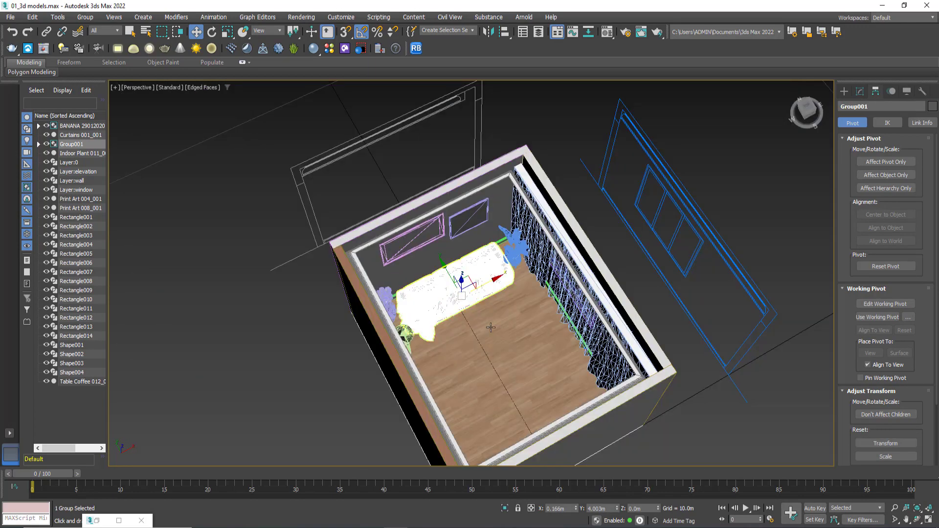
{"action": "mouse_move", "coordinate": [490, 328]}
{"action": "middle_mouse_down", "text": "alt"}
{"action": "mouse_move", "coordinate": [522, 327]}
{"action": "mouse_move", "coordinate": [394, 270]}
{"action": "middle_mouse_up", "text": "alt"}
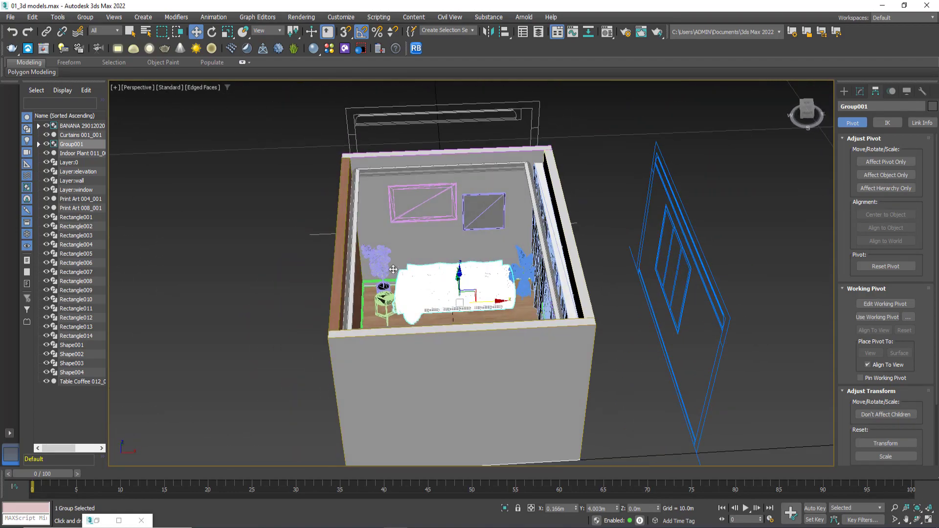
{"action": "scroll", "coordinate": [394, 270], "scroll_direction": "up", "scroll_amount": 5}
{"action": "scroll", "coordinate": [393, 269], "scroll_direction": "down", "scroll_amount": 4}
{"action": "middle_click_drag", "start_coordinate": [393, 269], "coordinate": [492, 331], "text": "alt"}
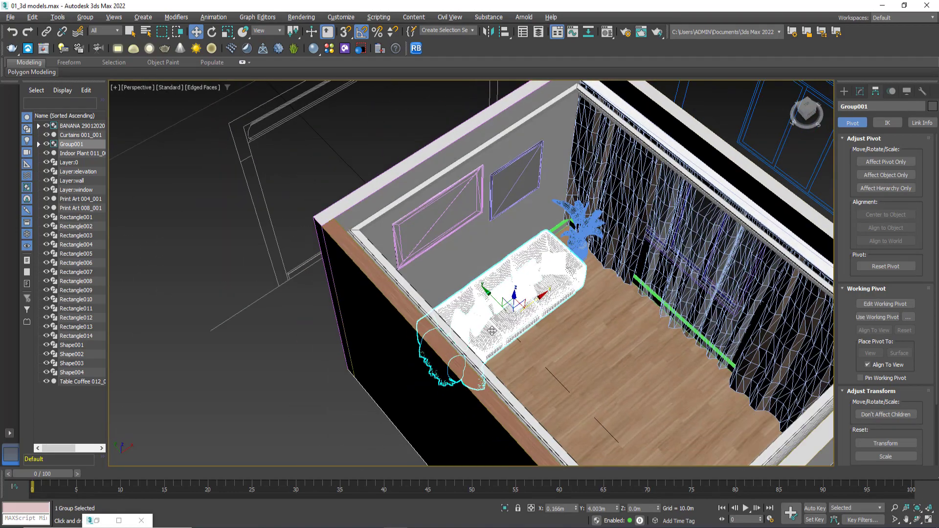
{"action": "left_click", "coordinate": [336, 353]}
{"action": "scroll", "coordinate": [318, 368], "scroll_direction": "down", "scroll_amount": 5}
{"action": "scroll", "coordinate": [367, 333], "scroll_direction": "up", "scroll_amount": 5}
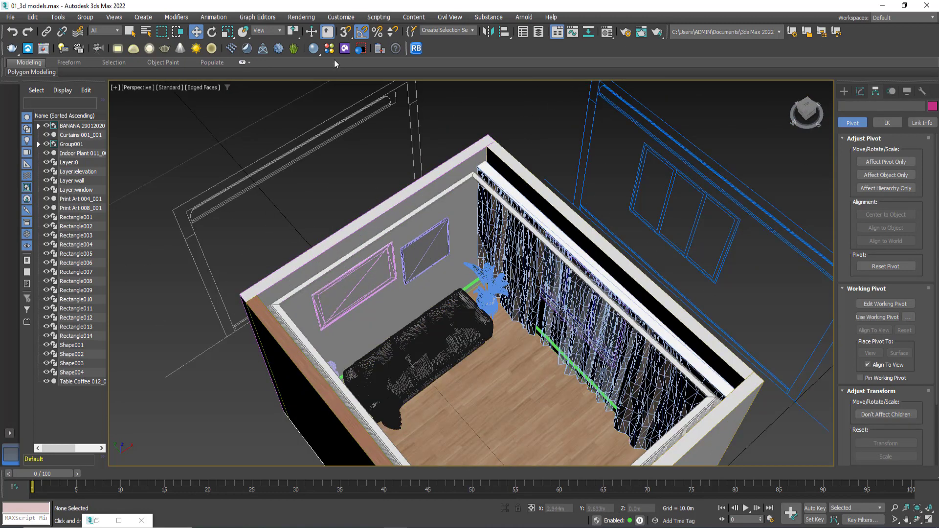
Step: Look over the downloaded assets in Chaos Cosmos, then close it
{"action": "left_click", "coordinate": [345, 48]}
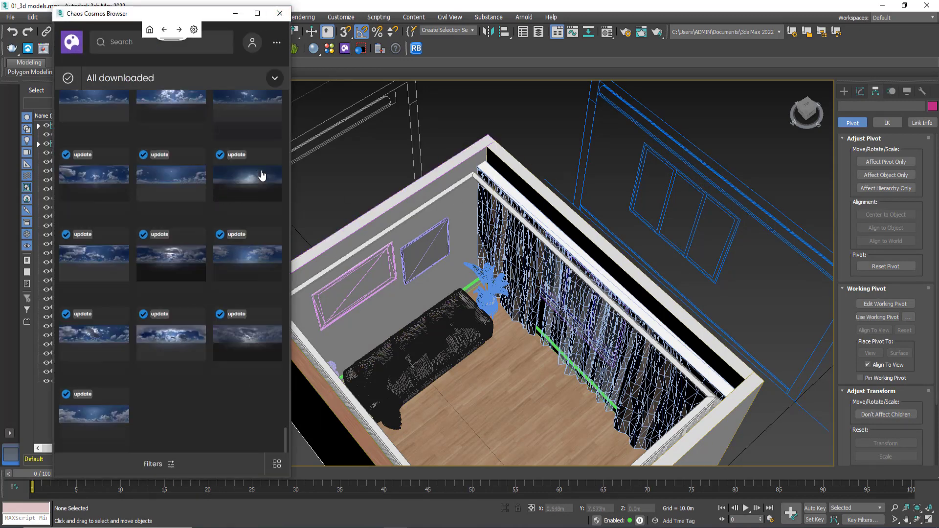
{"action": "left_click", "coordinate": [279, 14]}
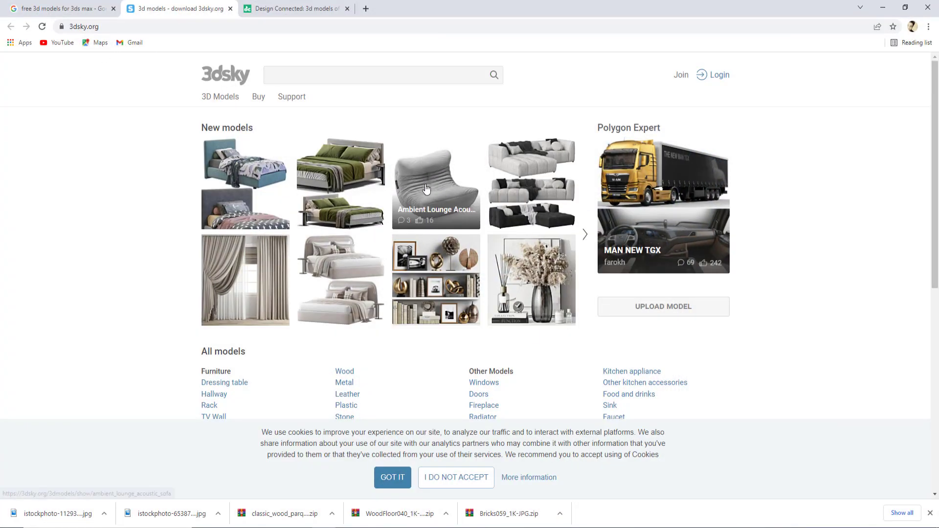
Step: Scroll through the new models on the 3dsky.org homepage
{"action": "scroll", "coordinate": [741, 280], "scroll_direction": "down", "scroll_amount": 3}
{"action": "scroll", "coordinate": [755, 291], "scroll_direction": "down", "scroll_amount": 2}
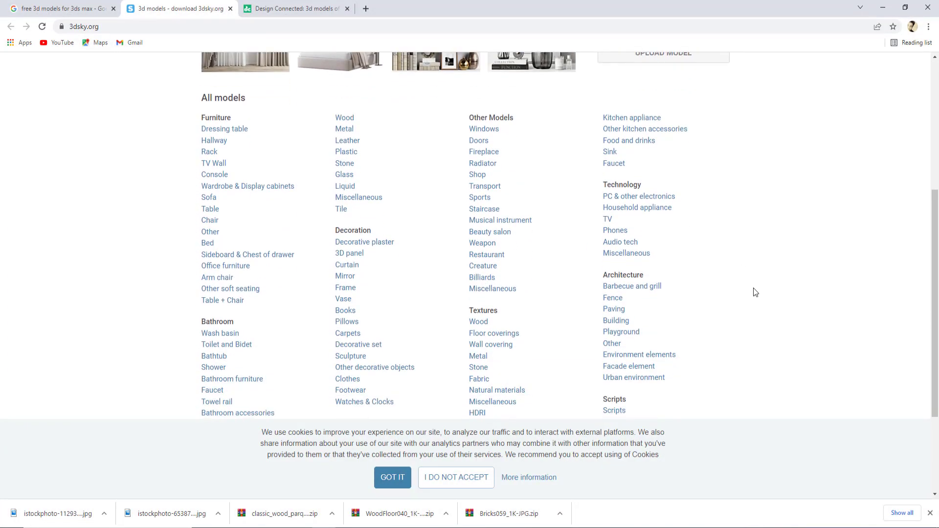
{"action": "scroll", "coordinate": [755, 293], "scroll_direction": "up", "scroll_amount": 5}
{"action": "scroll", "coordinate": [413, 211], "scroll_direction": "down", "scroll_amount": 3}
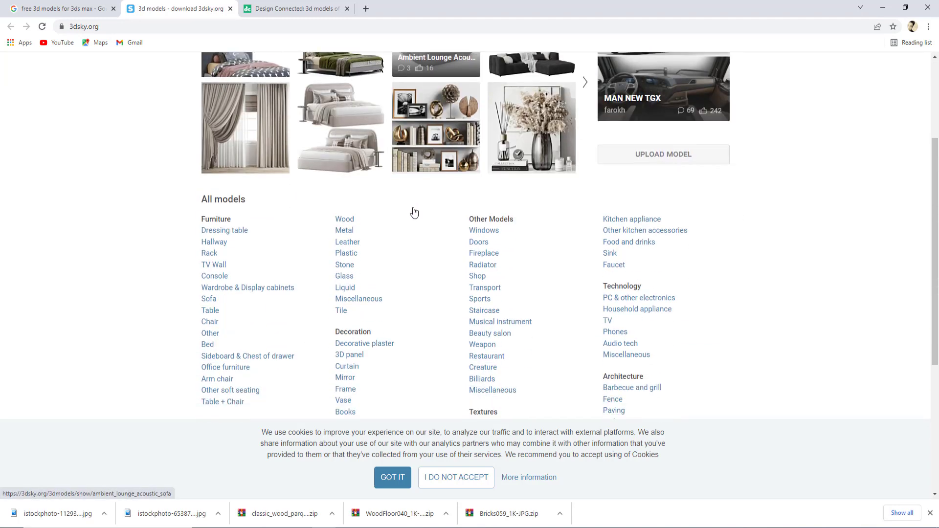
{"action": "scroll", "coordinate": [415, 215], "scroll_direction": "down", "scroll_amount": 5}
{"action": "scroll", "coordinate": [571, 381], "scroll_direction": "up", "scroll_amount": 8}
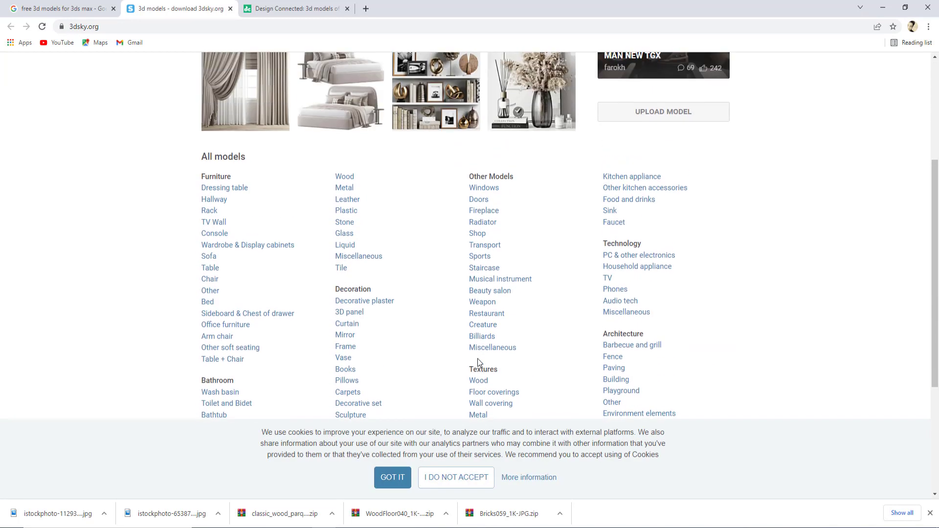
{"action": "scroll", "coordinate": [480, 367], "scroll_direction": "up", "scroll_amount": 3}
{"action": "scroll", "coordinate": [437, 320], "scroll_direction": "up", "scroll_amount": 1}
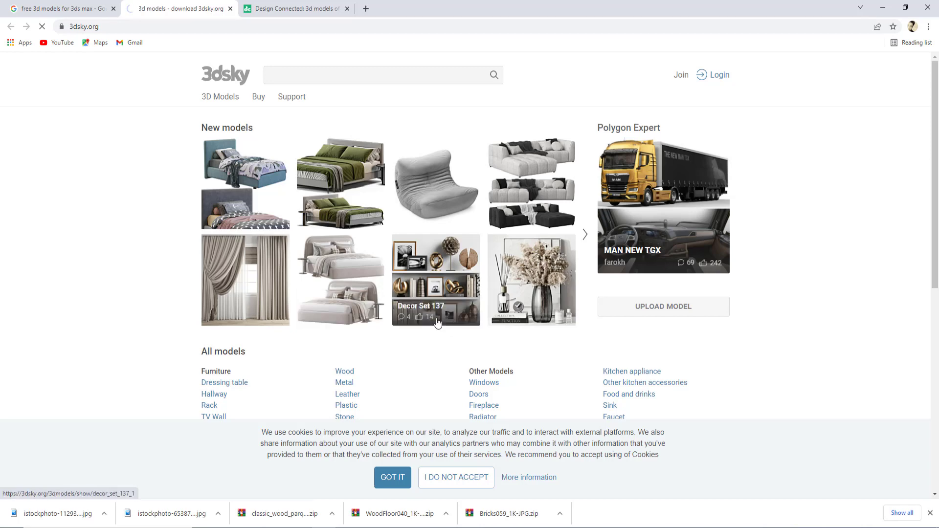
Step: View the Double bed 77 model page, then return to the homepage
{"action": "left_click", "coordinate": [362, 266]}
{"action": "scroll", "coordinate": [565, 222], "scroll_direction": "down", "scroll_amount": 4}
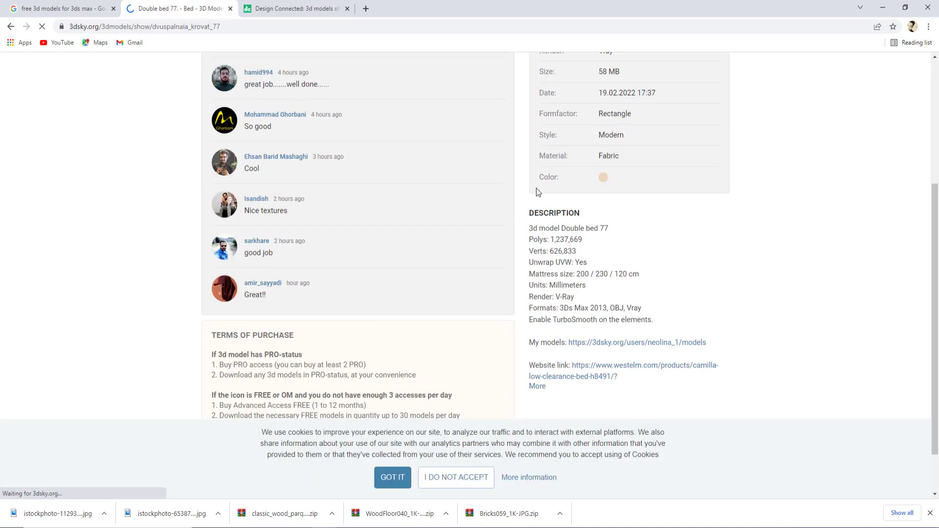
{"action": "scroll", "coordinate": [536, 188], "scroll_direction": "up", "scroll_amount": 3}
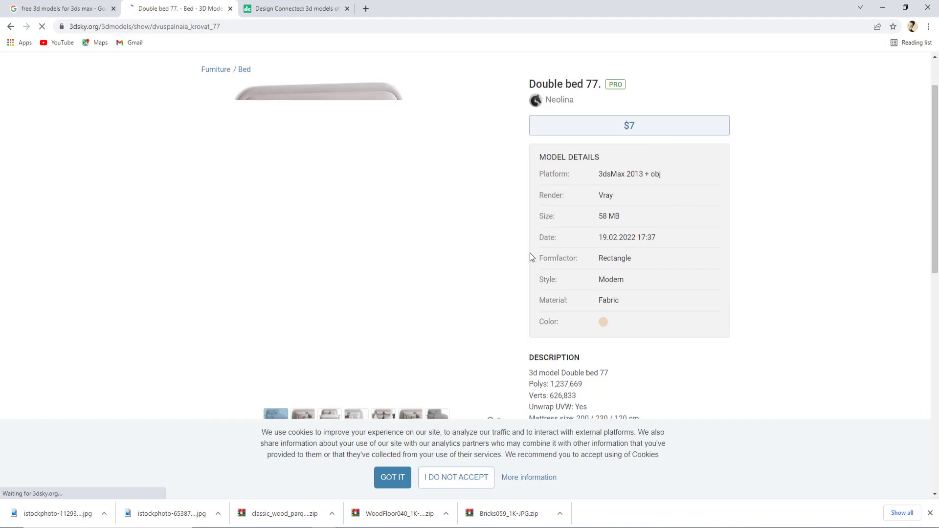
{"action": "scroll", "coordinate": [530, 253], "scroll_direction": "down", "scroll_amount": 6}
{"action": "scroll", "coordinate": [529, 253], "scroll_direction": "up", "scroll_amount": 7}
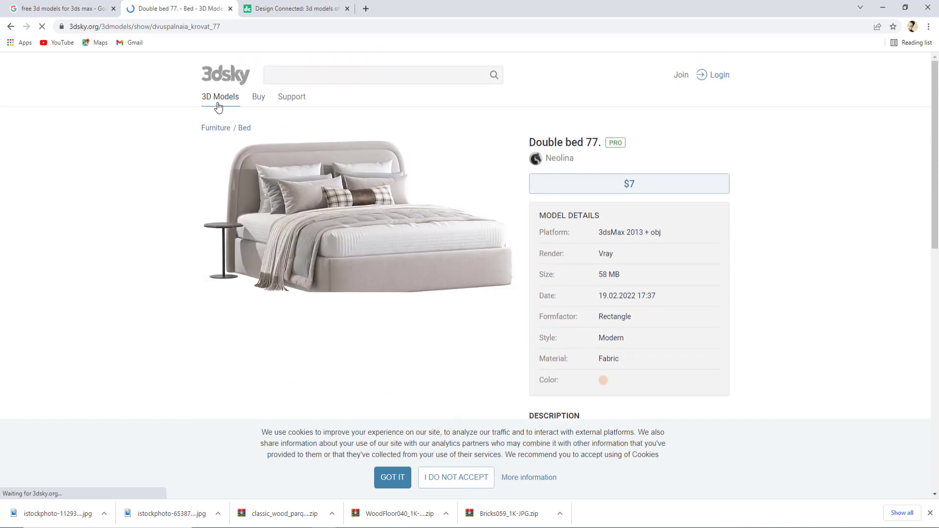
{"action": "left_click", "coordinate": [11, 26]}
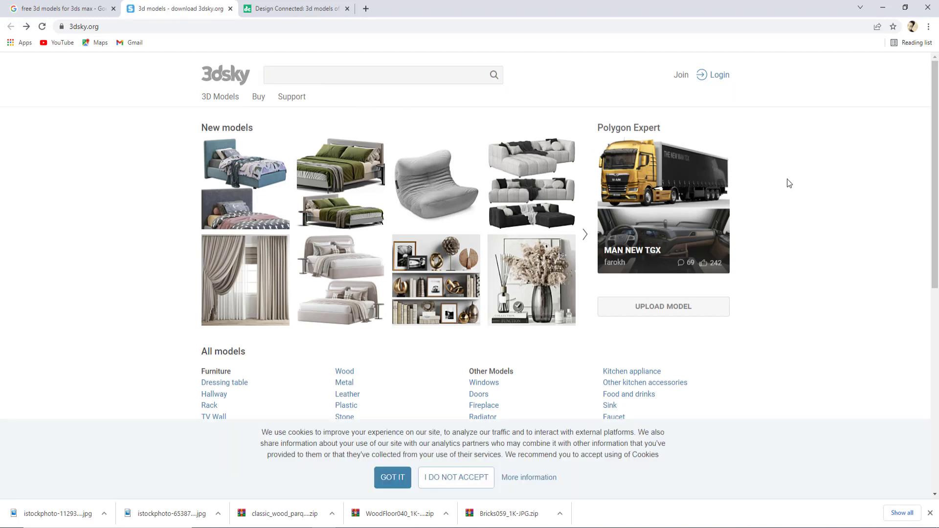
Step: Browse the homepage again, then switch to the Design Connected site
{"action": "scroll", "coordinate": [829, 242], "scroll_direction": "down", "scroll_amount": 2}
{"action": "scroll", "coordinate": [829, 241], "scroll_direction": "down", "scroll_amount": 4}
{"action": "scroll", "coordinate": [830, 241], "scroll_direction": "up", "scroll_amount": 4}
{"action": "scroll", "coordinate": [830, 241], "scroll_direction": "up", "scroll_amount": 2}
{"action": "left_click", "coordinate": [294, 9]}
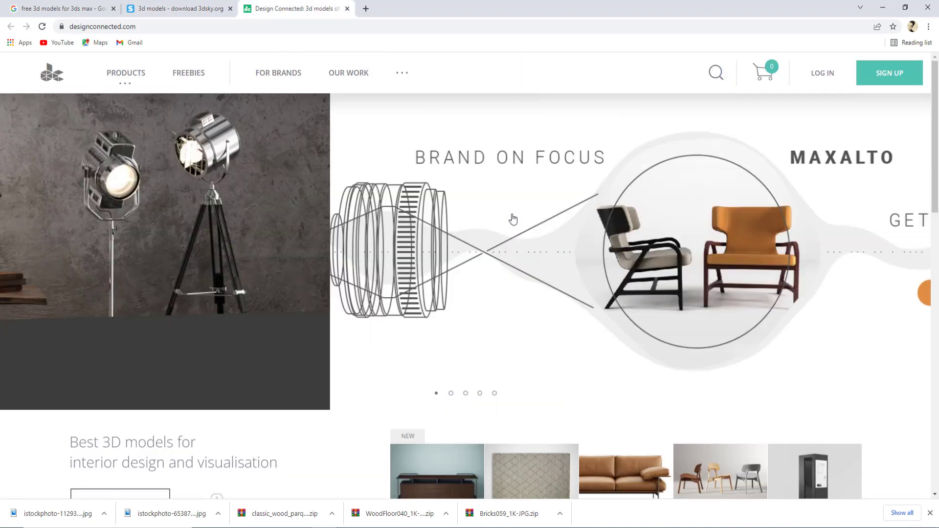
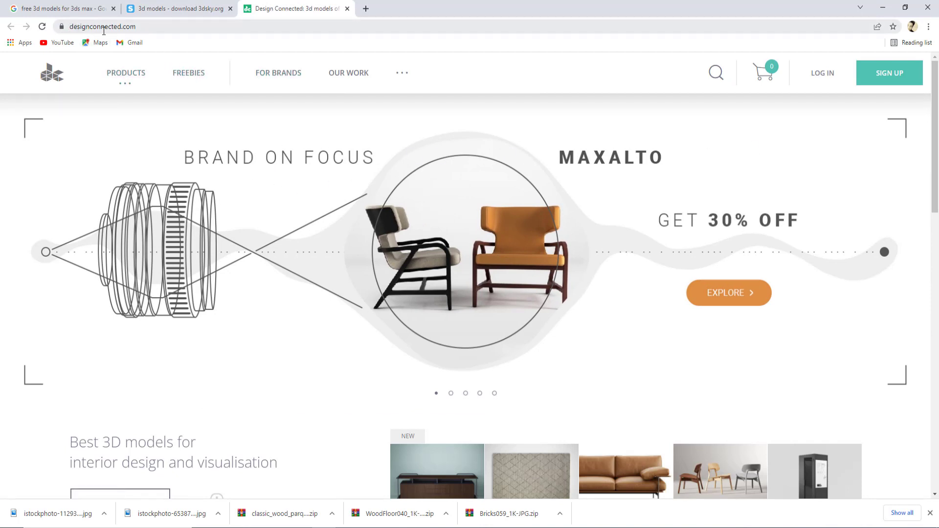
Step: Open Design Connected's Freebies page of free 3D models
{"action": "left_click", "coordinate": [155, 26]}
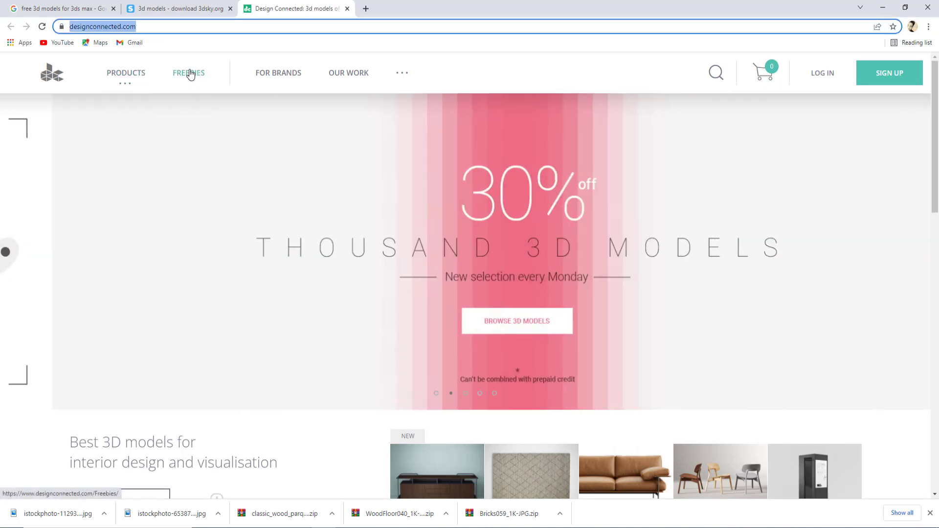
{"action": "left_click", "coordinate": [188, 73]}
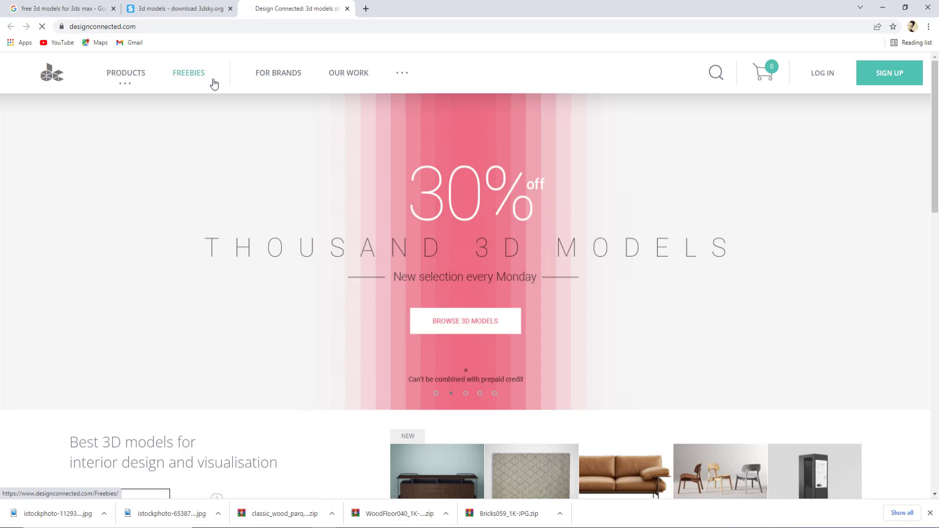
{"action": "scroll", "coordinate": [426, 218], "scroll_direction": "down", "scroll_amount": 6}
{"action": "scroll", "coordinate": [434, 247], "scroll_direction": "down", "scroll_amount": 6}
{"action": "scroll", "coordinate": [489, 260], "scroll_direction": "down", "scroll_amount": 5}
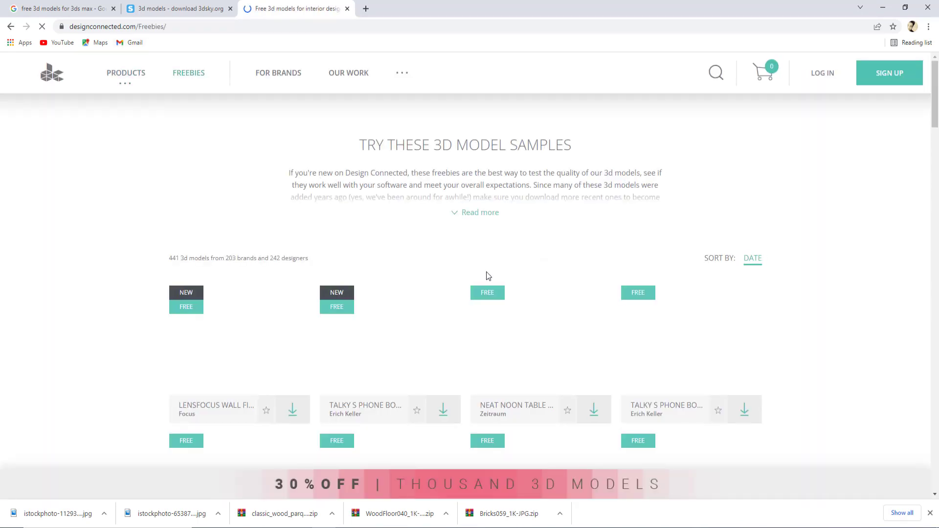
Step: Browse the 441 free lamps, textiles and tables, then return to the top
{"action": "scroll", "coordinate": [520, 330], "scroll_direction": "down", "scroll_amount": 4}
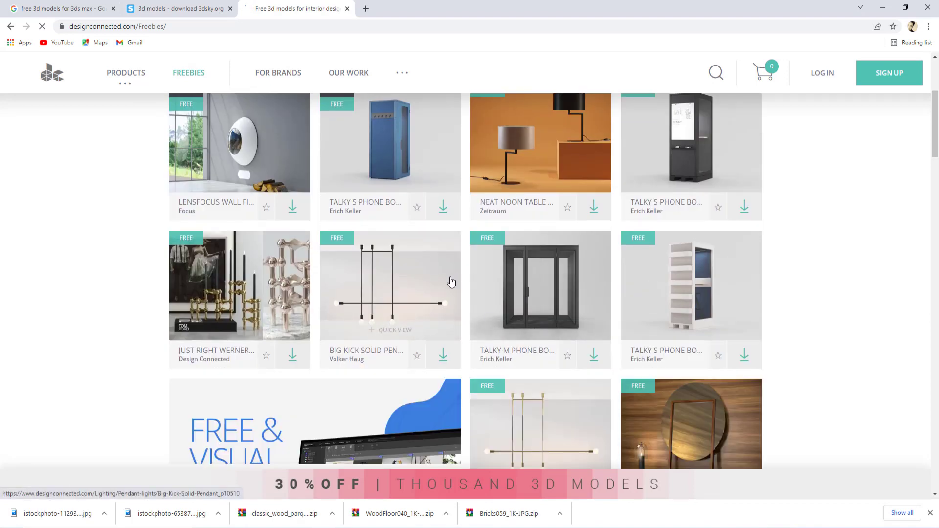
{"action": "scroll", "coordinate": [583, 236], "scroll_direction": "down", "scroll_amount": 3}
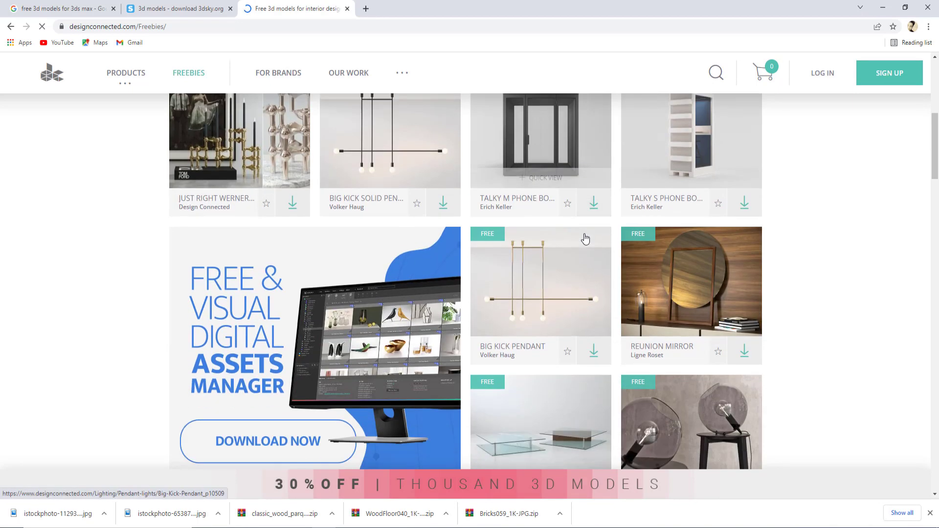
{"action": "scroll", "coordinate": [506, 236], "scroll_direction": "down", "scroll_amount": 4}
{"action": "scroll", "coordinate": [507, 235], "scroll_direction": "down", "scroll_amount": 5}
{"action": "scroll", "coordinate": [506, 236], "scroll_direction": "down", "scroll_amount": 1}
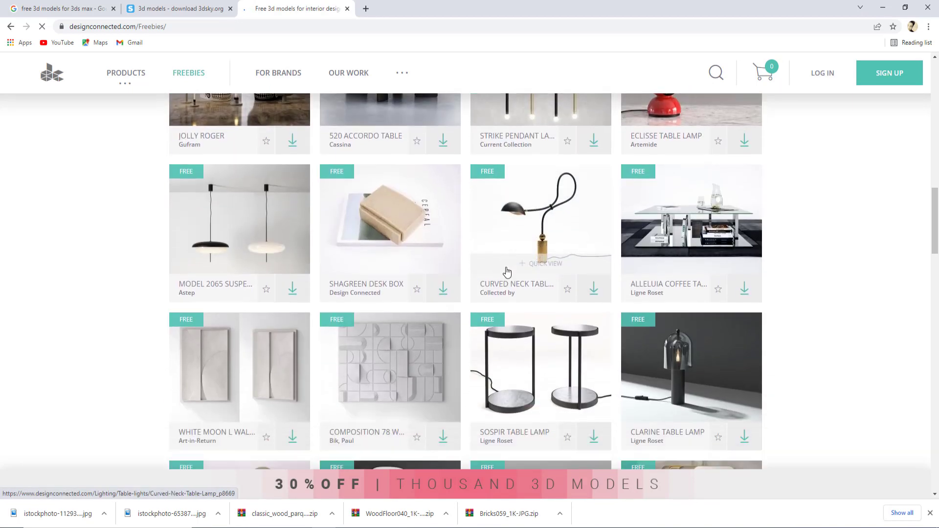
{"action": "scroll", "coordinate": [489, 259], "scroll_direction": "down", "scroll_amount": 3}
{"action": "scroll", "coordinate": [472, 283], "scroll_direction": "down", "scroll_amount": 4}
{"action": "scroll", "coordinate": [457, 309], "scroll_direction": "down", "scroll_amount": 5}
{"action": "scroll", "coordinate": [457, 309], "scroll_direction": "down", "scroll_amount": 6}
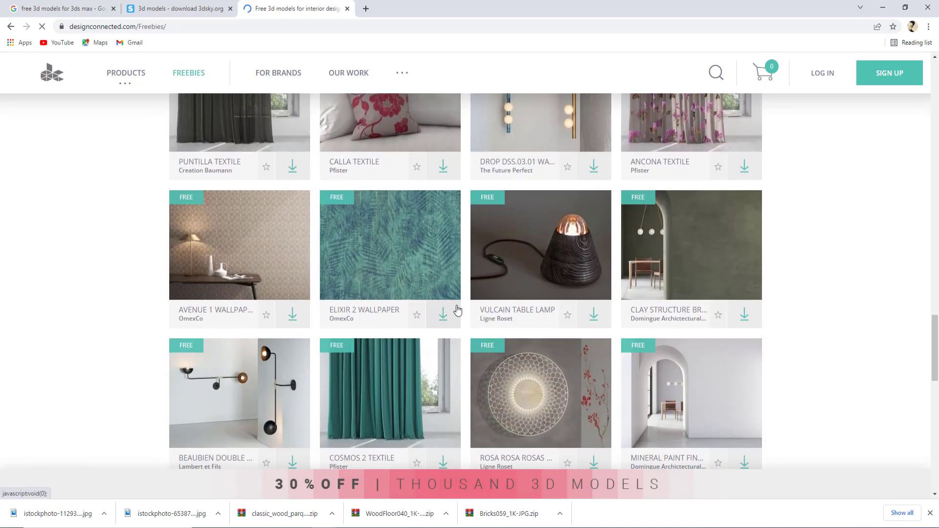
{"action": "scroll", "coordinate": [457, 309], "scroll_direction": "down", "scroll_amount": 3}
{"action": "scroll", "coordinate": [854, 308], "scroll_direction": "up", "scroll_amount": 6}
{"action": "scroll", "coordinate": [854, 307], "scroll_direction": "up", "scroll_amount": 5}
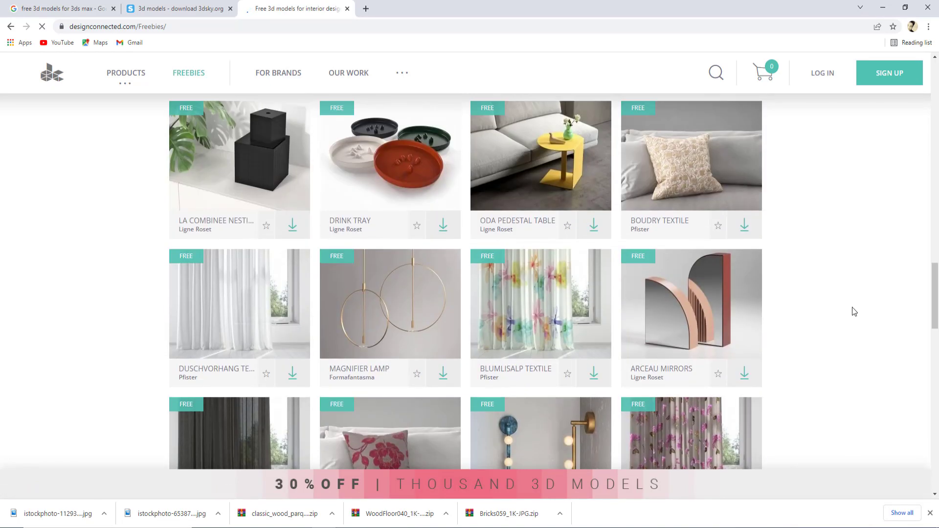
{"action": "scroll", "coordinate": [851, 307], "scroll_direction": "up", "scroll_amount": 8}
{"action": "scroll", "coordinate": [895, 310], "scroll_direction": "up", "scroll_amount": 8}
{"action": "scroll", "coordinate": [897, 309], "scroll_direction": "up", "scroll_amount": 5}
{"action": "scroll", "coordinate": [895, 315], "scroll_direction": "up", "scroll_amount": 4}
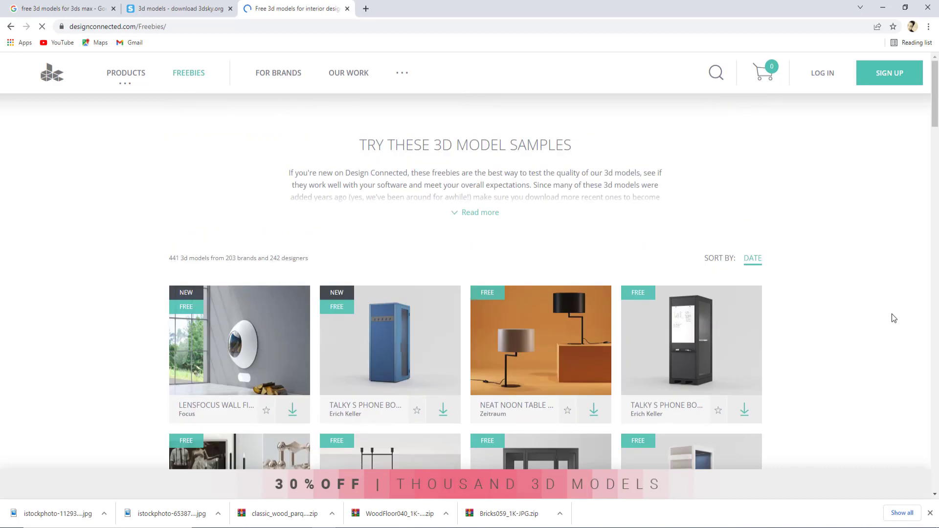
Step: Review the Google results for 'free 3d models for 3ds max': Free3D, CGTrader, TurboSquid
{"action": "left_click", "coordinate": [58, 4]}
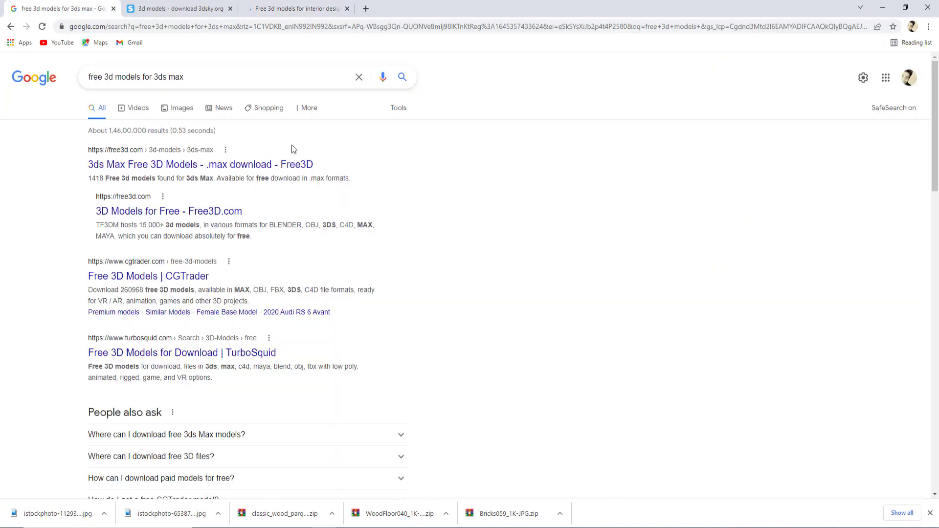
{"action": "left_click", "coordinate": [267, 77]}
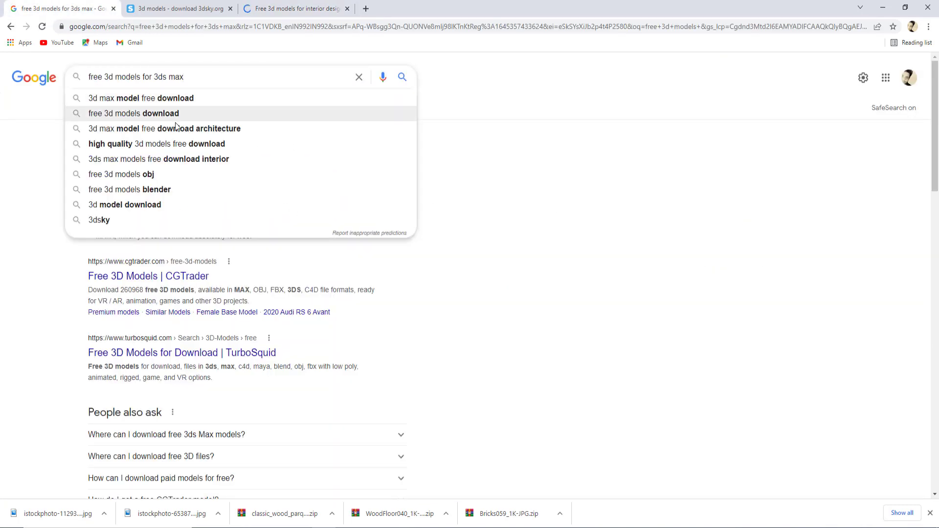
{"action": "left_click", "coordinate": [383, 233]}
{"action": "scroll", "coordinate": [383, 233], "scroll_direction": "down", "scroll_amount": 6}
{"action": "scroll", "coordinate": [310, 256], "scroll_direction": "down", "scroll_amount": 13}
{"action": "scroll", "coordinate": [309, 256], "scroll_direction": "up", "scroll_amount": 1}
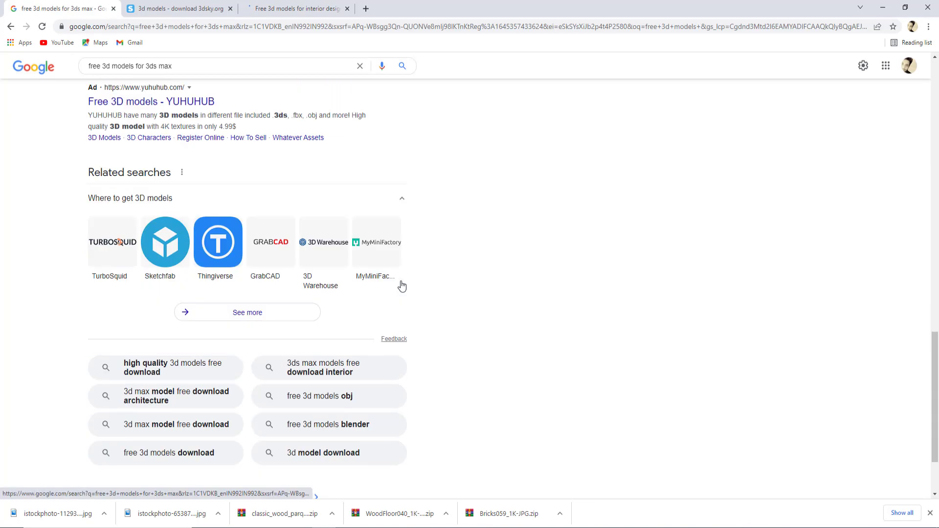
{"action": "scroll", "coordinate": [400, 285], "scroll_direction": "up", "scroll_amount": 10}
{"action": "scroll", "coordinate": [486, 283], "scroll_direction": "up", "scroll_amount": 4}
{"action": "scroll", "coordinate": [519, 293], "scroll_direction": "up", "scroll_amount": 5}
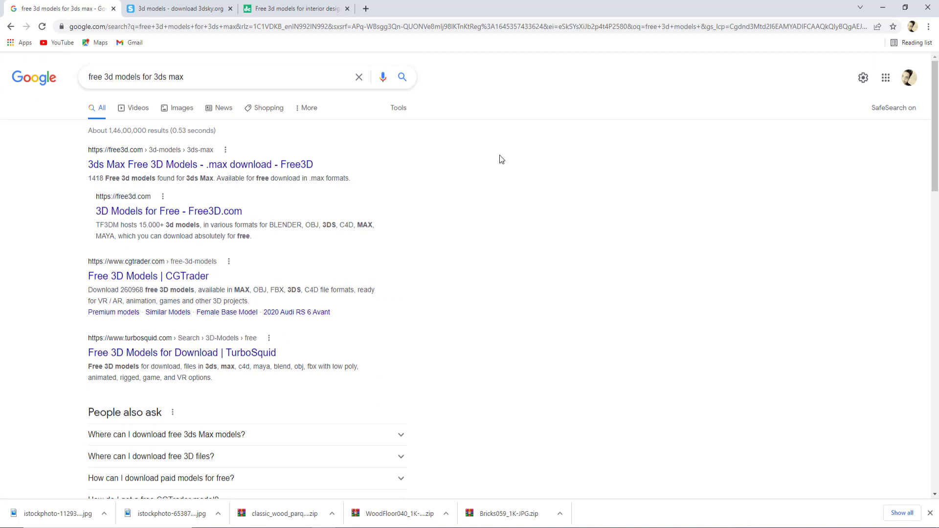
{"action": "left_click", "coordinate": [881, 10]}
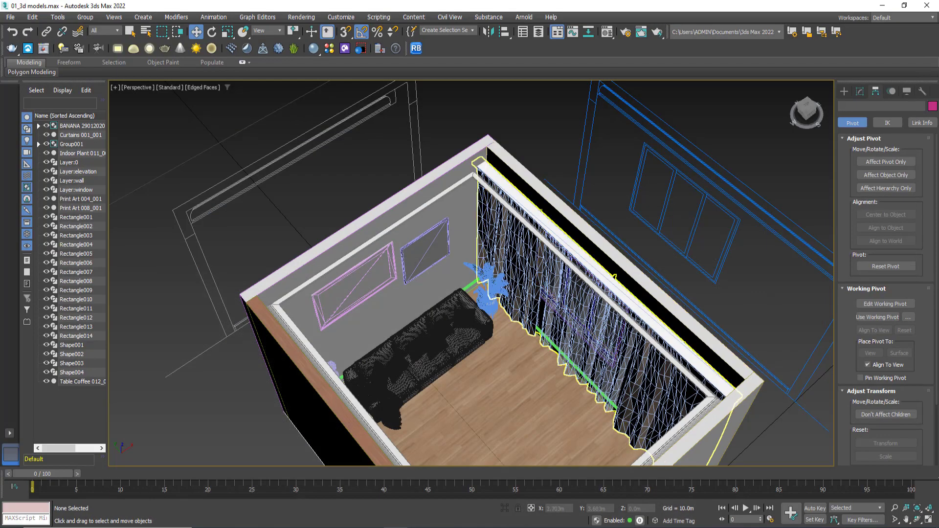
{"action": "left_click", "coordinate": [457, 327]}
{"action": "mouse_move", "coordinate": [453, 360]}
{"action": "middle_mouse_down", "text": "alt"}
{"action": "mouse_move", "coordinate": [412, 352]}
{"action": "mouse_move", "coordinate": [431, 275]}
{"action": "middle_mouse_up", "text": "alt"}
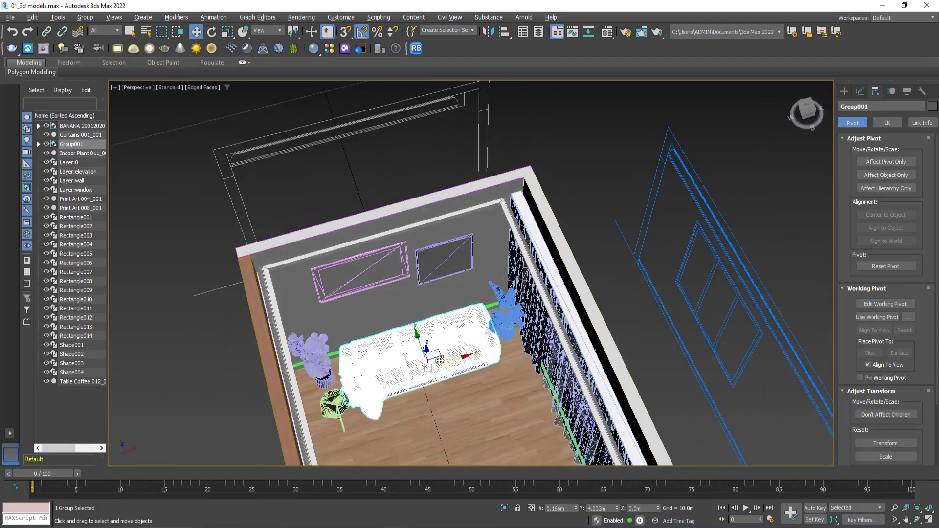
{"action": "scroll", "coordinate": [431, 274], "scroll_direction": "up", "scroll_amount": 3}
{"action": "scroll", "coordinate": [432, 274], "scroll_direction": "down", "scroll_amount": 2}
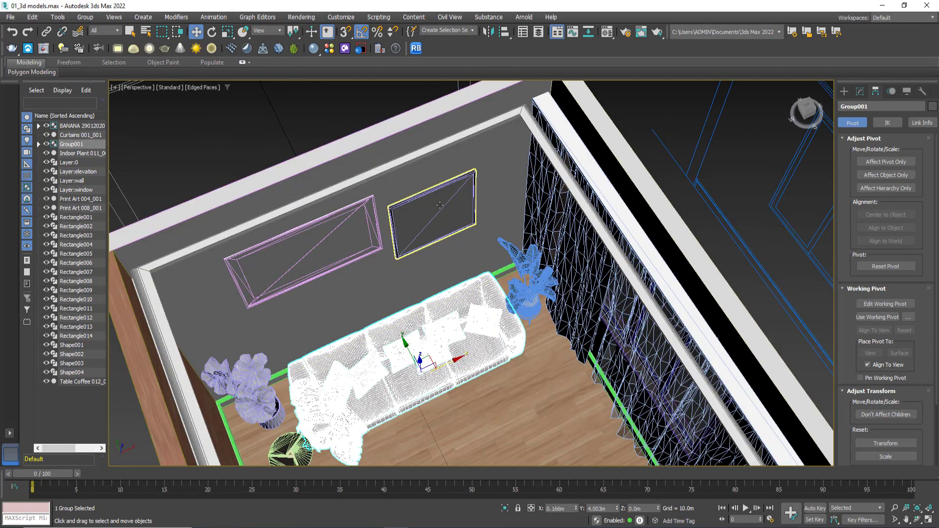
{"action": "scroll", "coordinate": [432, 274], "scroll_direction": "down", "scroll_amount": 2}
{"action": "middle_click_drag", "start_coordinate": [432, 275], "coordinate": [465, 297], "text": "alt"}
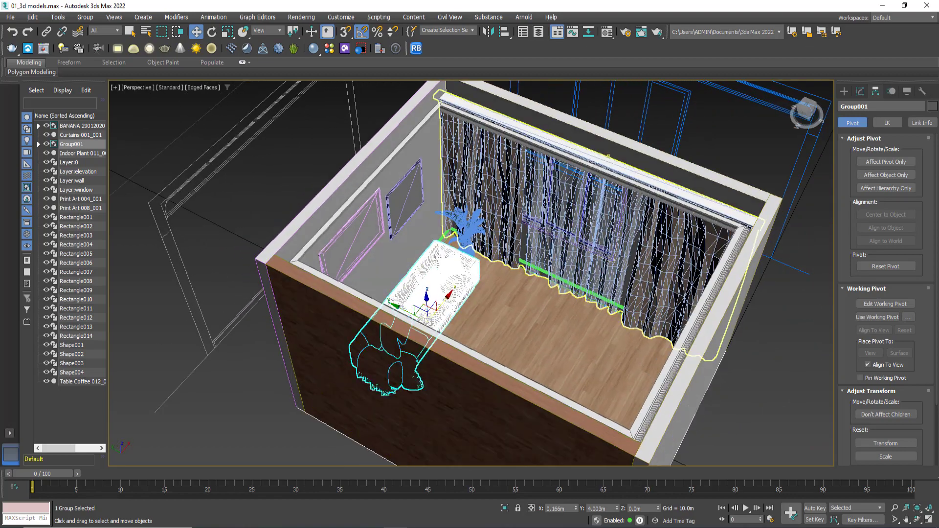
{"action": "scroll", "coordinate": [574, 212], "scroll_direction": "up", "scroll_amount": 3}
{"action": "left_click", "coordinate": [577, 212]}
{"action": "mouse_move", "coordinate": [421, 180]}
{"action": "middle_mouse_down", "text": "alt"}
{"action": "mouse_move", "coordinate": [187, 208]}
{"action": "mouse_move", "coordinate": [449, 329]}
{"action": "mouse_move", "coordinate": [415, 238]}
{"action": "middle_mouse_up", "text": "alt"}
{"action": "scroll", "coordinate": [187, 207], "scroll_direction": "down", "scroll_amount": 2}
{"action": "scroll", "coordinate": [187, 207], "scroll_direction": "down", "scroll_amount": 4}
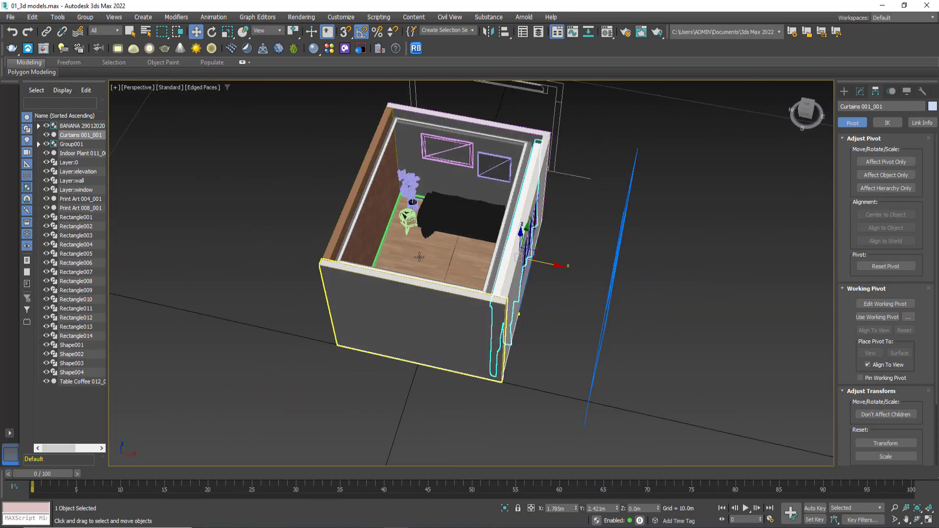
{"action": "scroll", "coordinate": [415, 238], "scroll_direction": "up", "scroll_amount": 4}
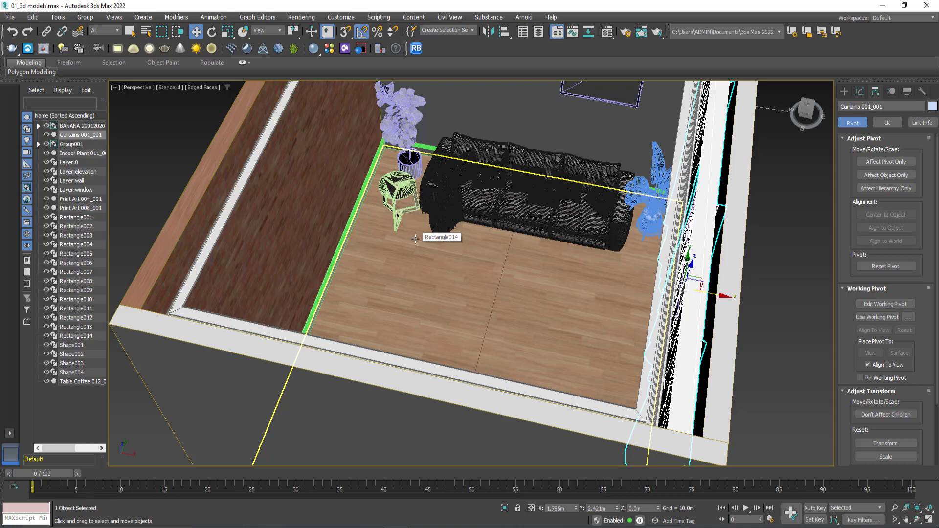
{"action": "left_click", "coordinate": [427, 253]}
{"action": "scroll", "coordinate": [426, 255], "scroll_direction": "down", "scroll_amount": 5}
{"action": "scroll", "coordinate": [427, 259], "scroll_direction": "down", "scroll_amount": 3}
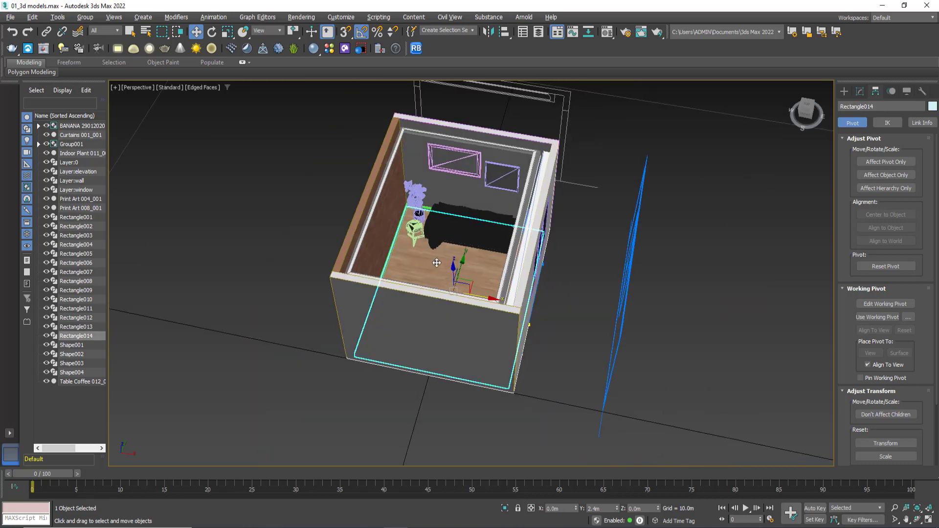
{"action": "scroll", "coordinate": [454, 195], "scroll_direction": "up", "scroll_amount": 3}
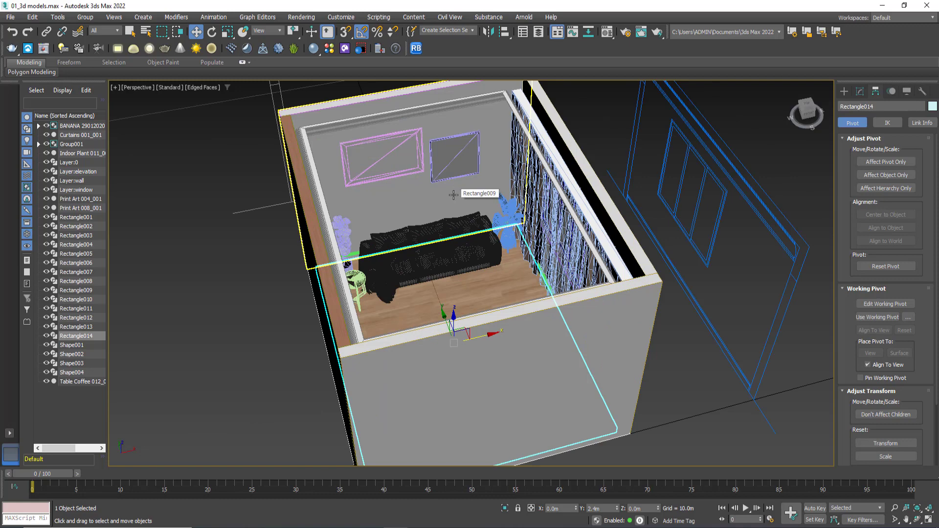
{"action": "left_click", "coordinate": [452, 229]}
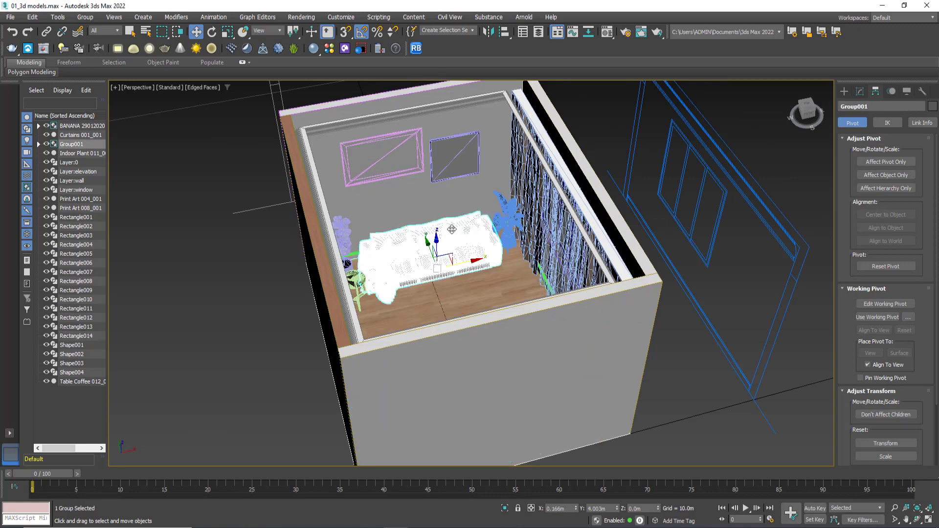
{"action": "left_click", "coordinate": [600, 132]}
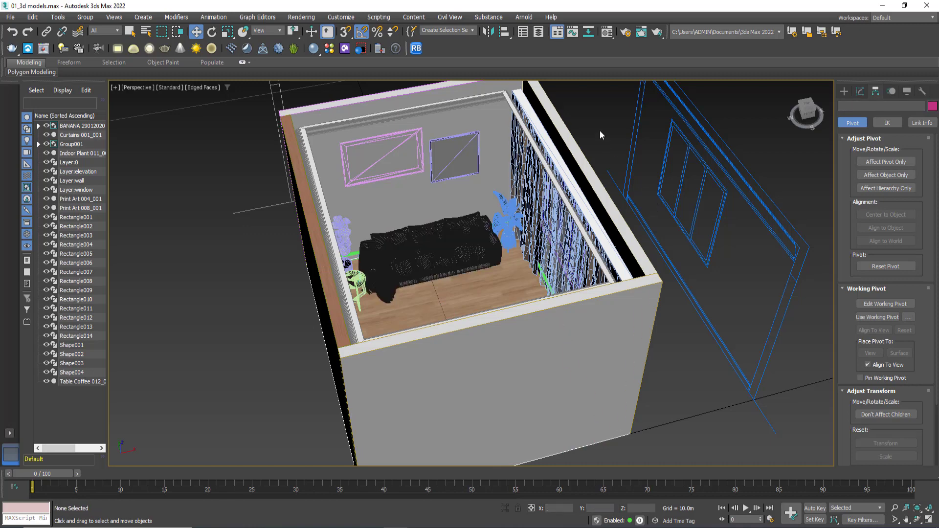